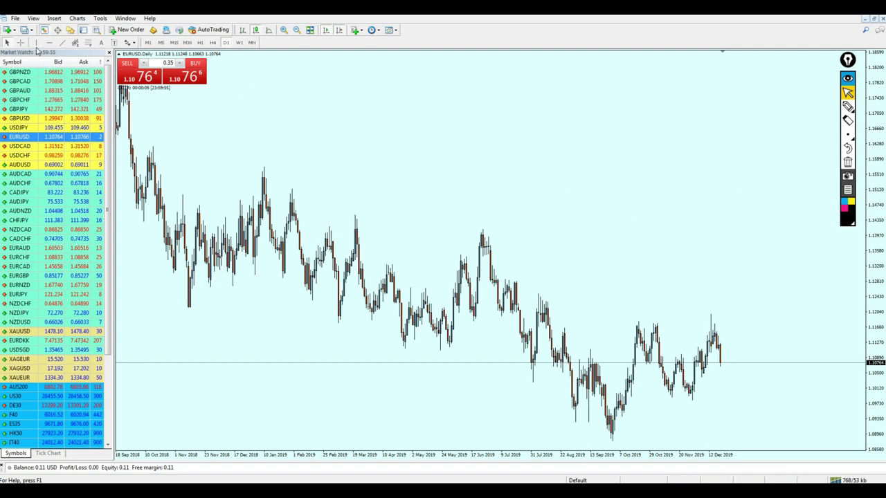
- Place a horizontal line at about 1.11674 on the EURUSD daily chart and mark the highs along it with temporary pen circles
{"action": "left_click", "coordinate": [569, 326]}
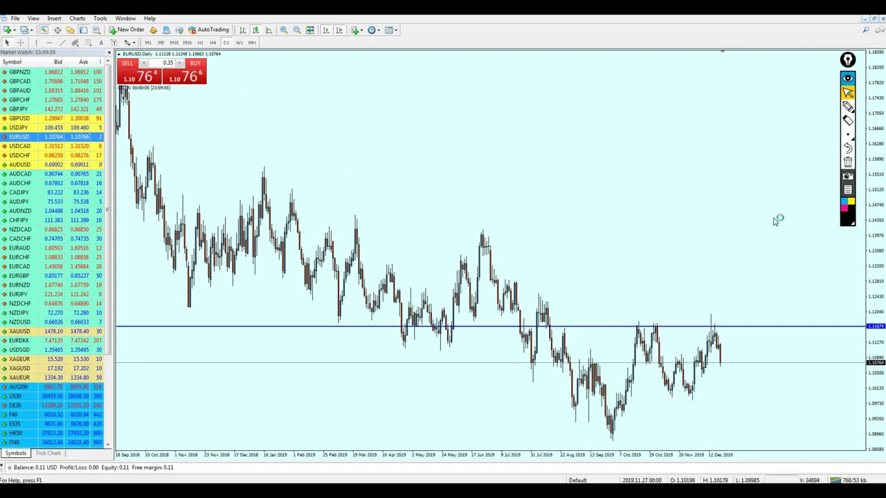
{"action": "left_click", "coordinate": [847, 106]}
{"action": "left_click_drag", "start_coordinate": [563, 346], "coordinate": [566, 344]}
{"action": "mouse_move", "coordinate": [631, 338]}
{"action": "left_mouse_down"}
{"action": "mouse_move", "coordinate": [650, 330]}
{"action": "mouse_move", "coordinate": [682, 336]}
{"action": "mouse_move", "coordinate": [675, 342]}
{"action": "mouse_move", "coordinate": [726, 343]}
{"action": "mouse_move", "coordinate": [712, 339]}
{"action": "left_mouse_up"}
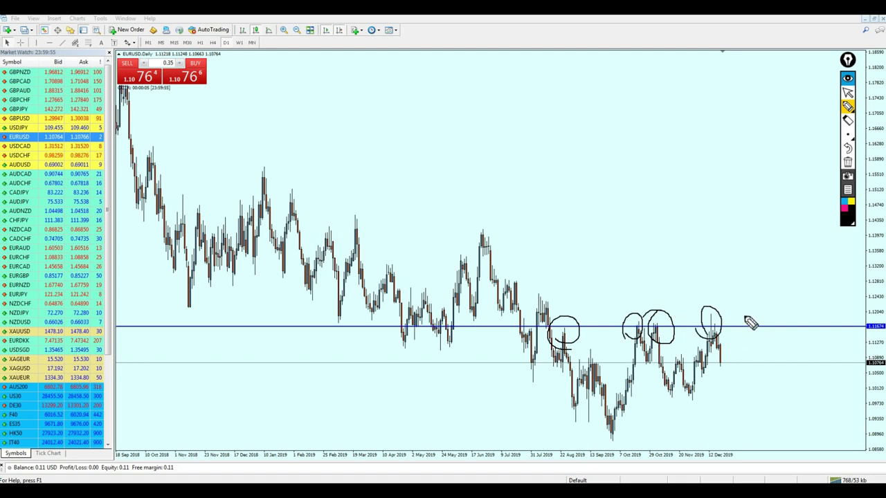
{"action": "left_click", "coordinate": [847, 159]}
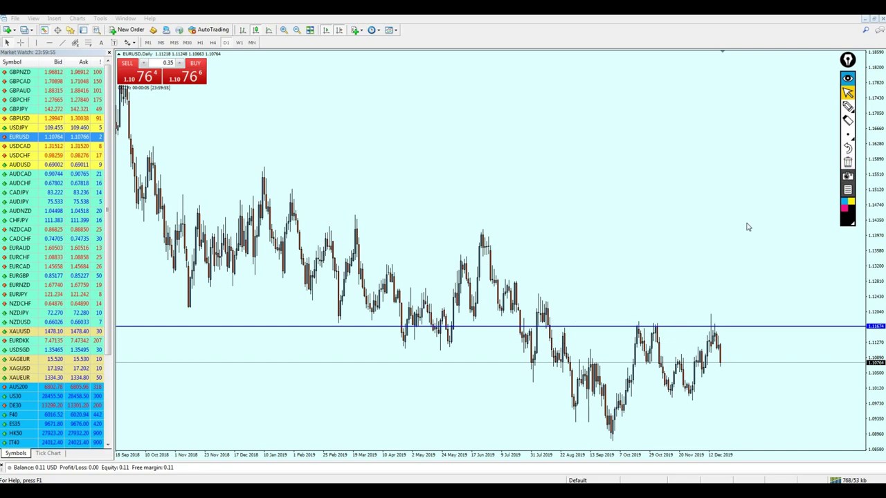
- Inspect the horizontal level against the latest candles on the weekly EURUSD chart and return to the daily timeframe
{"action": "left_click", "coordinate": [239, 43]}
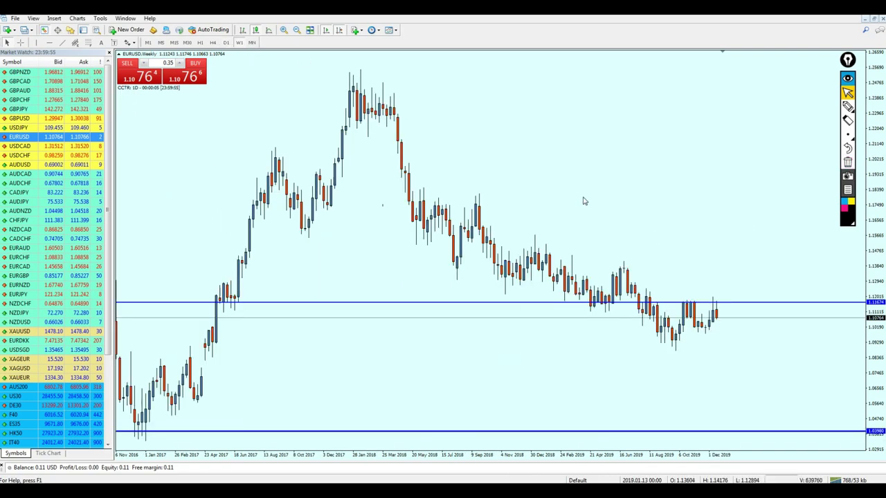
{"action": "middle_click", "coordinate": [726, 318]}
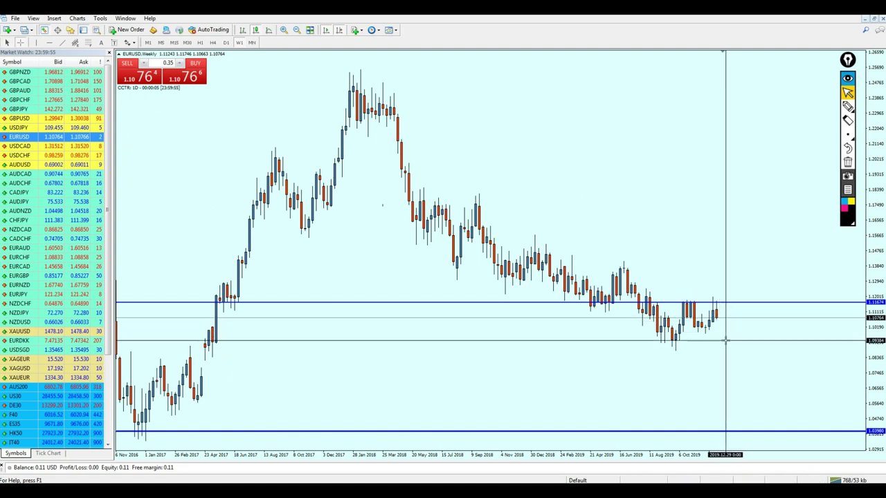
{"action": "middle_click", "coordinate": [725, 342]}
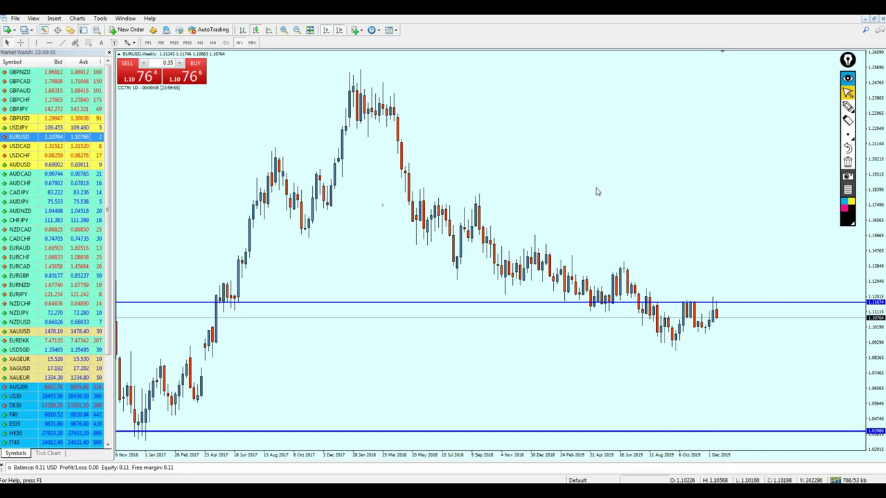
{"action": "left_click", "coordinate": [226, 42]}
{"action": "key", "text": "minus"}
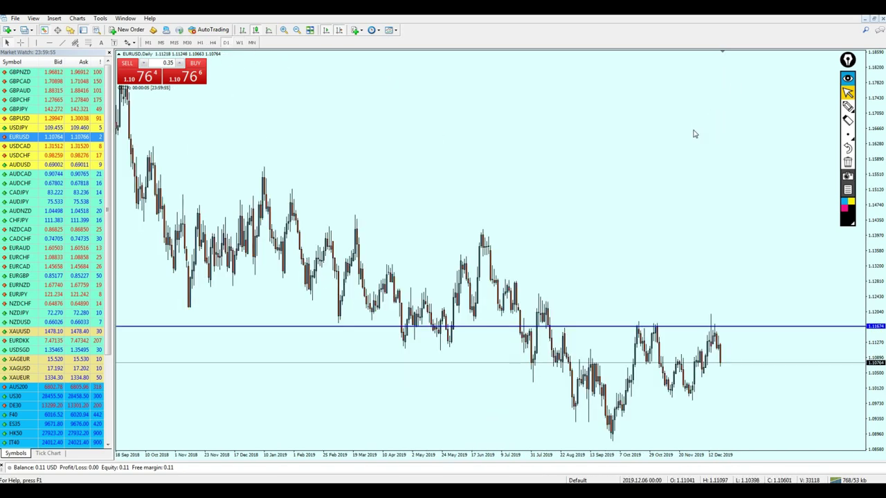
- Sketch a temporary pen forecast with a support line, a pullback and a drop to the chart's lowest low, clearing it when finished
{"action": "left_click", "coordinate": [849, 106]}
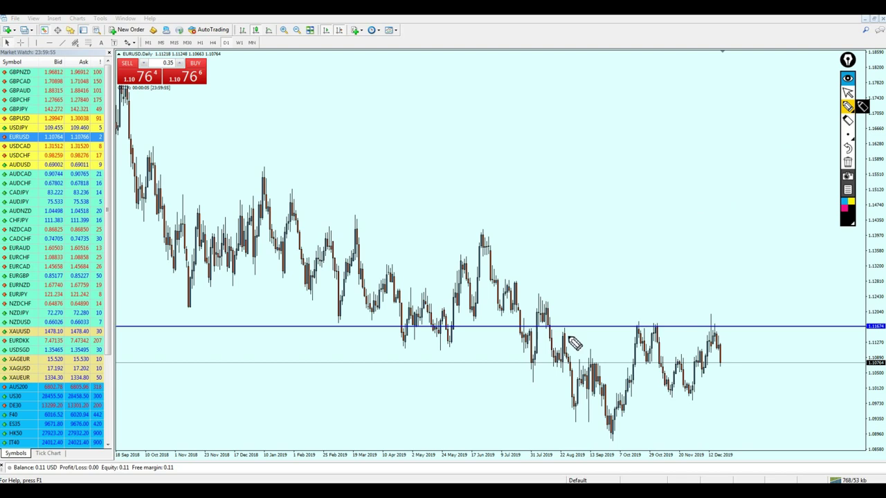
{"action": "mouse_move", "coordinate": [532, 392]}
{"action": "left_mouse_down"}
{"action": "mouse_move", "coordinate": [536, 373]}
{"action": "mouse_move", "coordinate": [561, 386]}
{"action": "mouse_move", "coordinate": [566, 365]}
{"action": "mouse_move", "coordinate": [559, 378]}
{"action": "mouse_move", "coordinate": [797, 376]}
{"action": "left_mouse_up"}
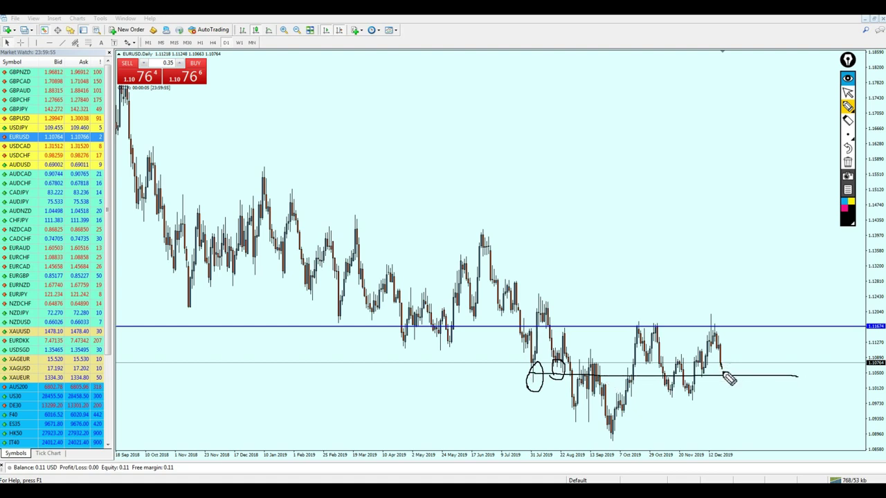
{"action": "mouse_move", "coordinate": [532, 374]}
{"action": "left_mouse_down"}
{"action": "mouse_move", "coordinate": [730, 377]}
{"action": "mouse_move", "coordinate": [742, 353]}
{"action": "mouse_move", "coordinate": [712, 350]}
{"action": "mouse_move", "coordinate": [768, 348]}
{"action": "left_mouse_up"}
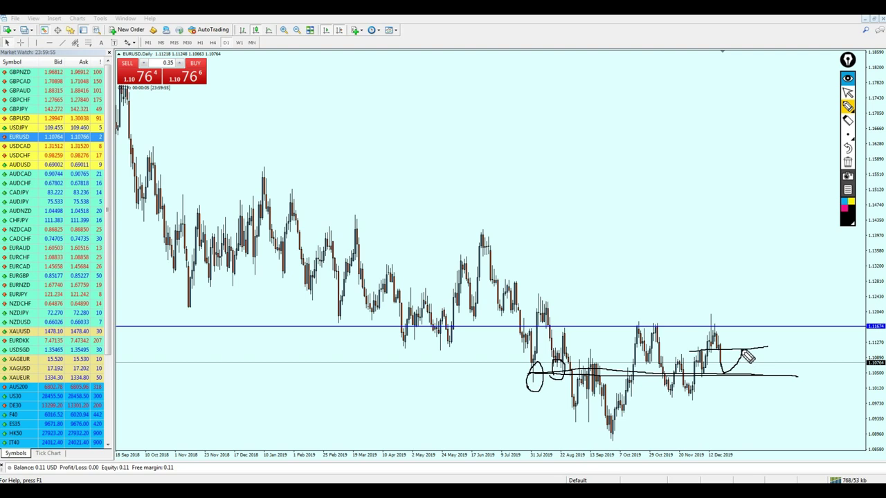
{"action": "mouse_move", "coordinate": [746, 353]}
{"action": "left_mouse_down"}
{"action": "mouse_move", "coordinate": [770, 438]}
{"action": "mouse_move", "coordinate": [773, 430]}
{"action": "left_mouse_up"}
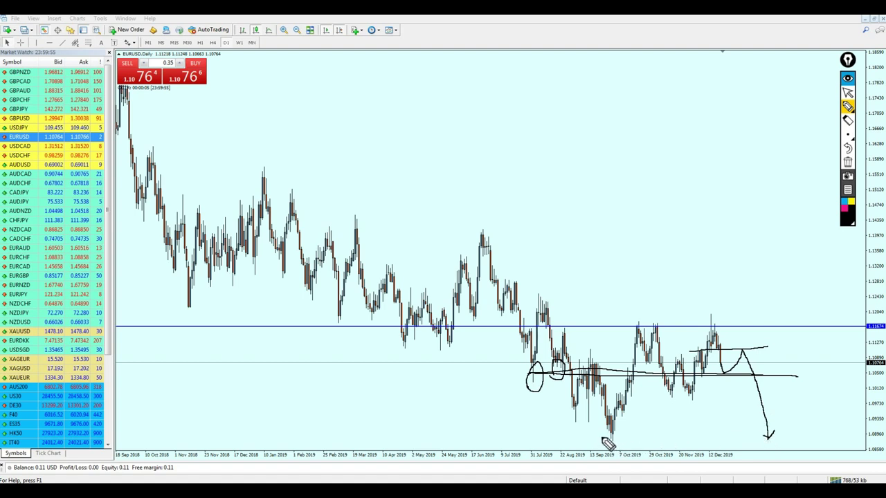
{"action": "left_click_drag", "start_coordinate": [602, 439], "coordinate": [787, 437]}
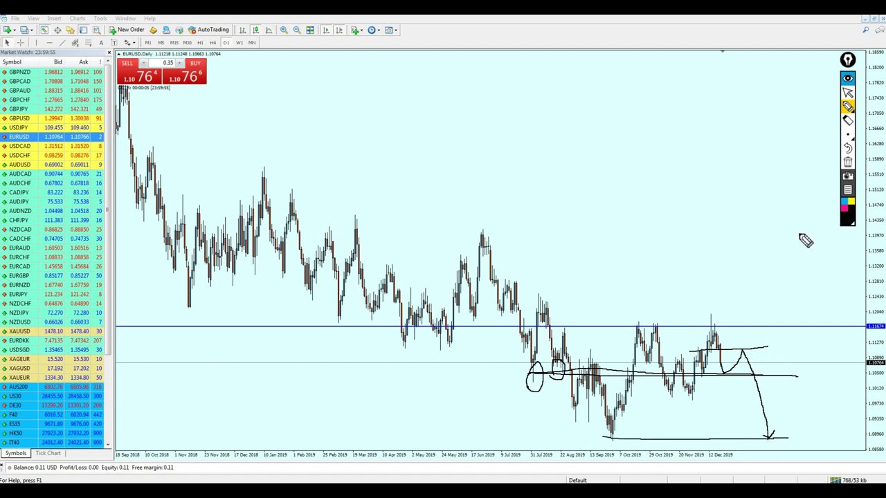
{"action": "left_click", "coordinate": [848, 92]}
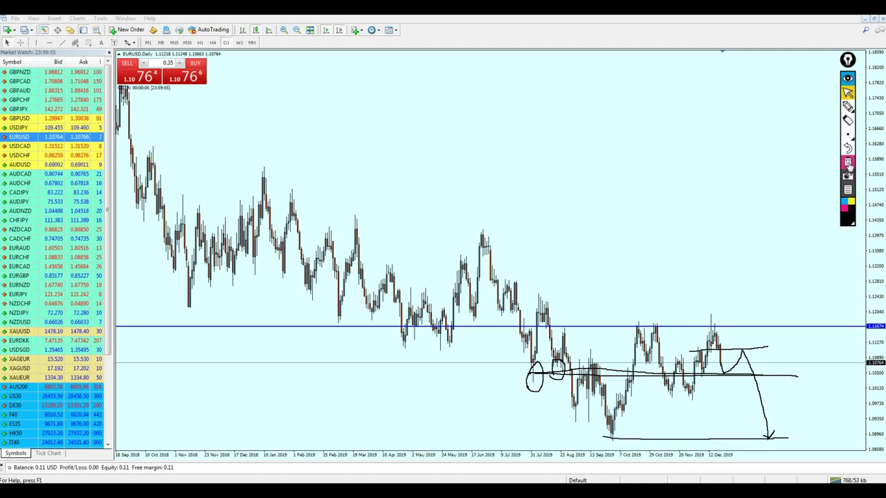
{"action": "left_click", "coordinate": [847, 163]}
- Move the horizontal line to 1.11079 and temporarily circle the mid-September 2019 high touching it
{"action": "left_click_drag", "start_coordinate": [573, 328], "coordinate": [578, 354]}
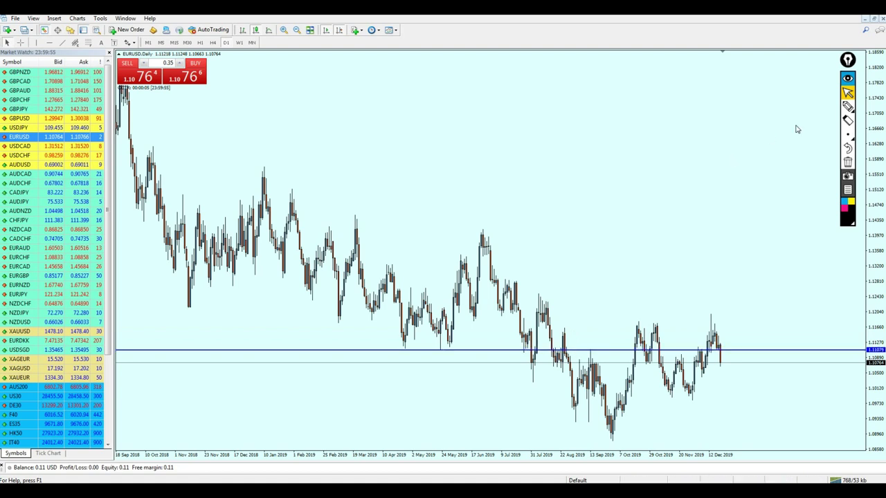
{"action": "left_click", "coordinate": [848, 106]}
{"action": "mouse_move", "coordinate": [606, 345]}
{"action": "left_mouse_down"}
{"action": "mouse_move", "coordinate": [600, 361]}
{"action": "mouse_move", "coordinate": [605, 348]}
{"action": "left_mouse_up"}
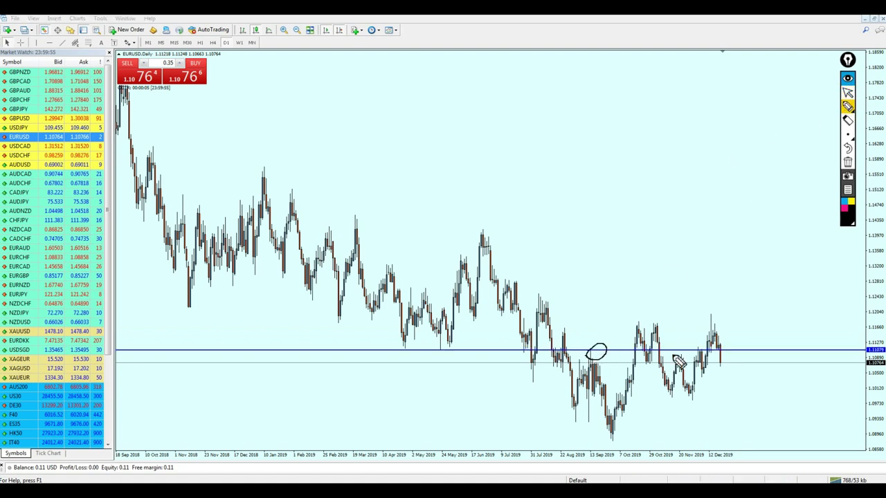
{"action": "left_click", "coordinate": [847, 92]}
{"action": "left_click", "coordinate": [848, 162]}
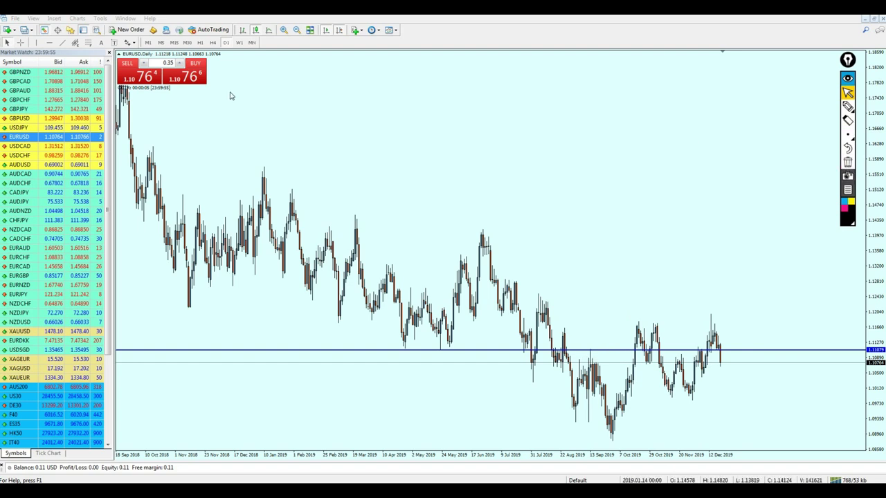
- Add a text label reading "1.11079" beside the horizontal line, just beyond the latest daily candles
{"action": "left_click", "coordinate": [101, 42]}
{"action": "left_click", "coordinate": [779, 379]}
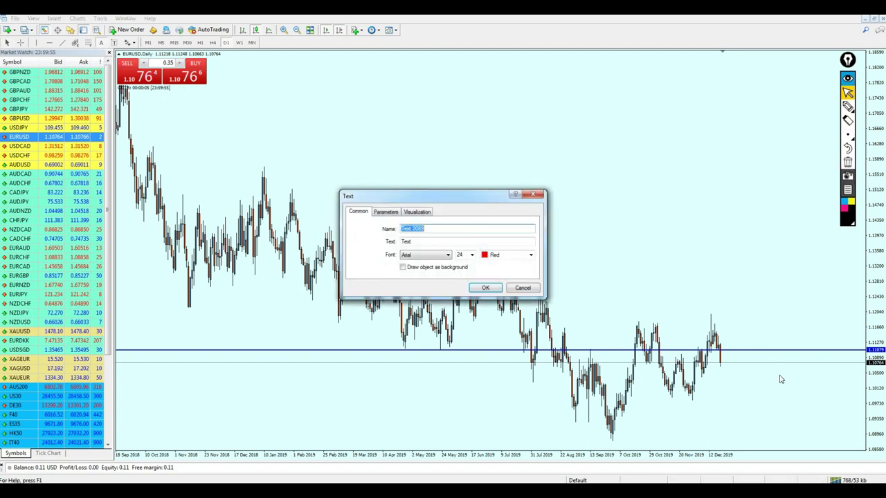
{"action": "key", "text": "Tab"}
{"action": "type", "text": "1"}
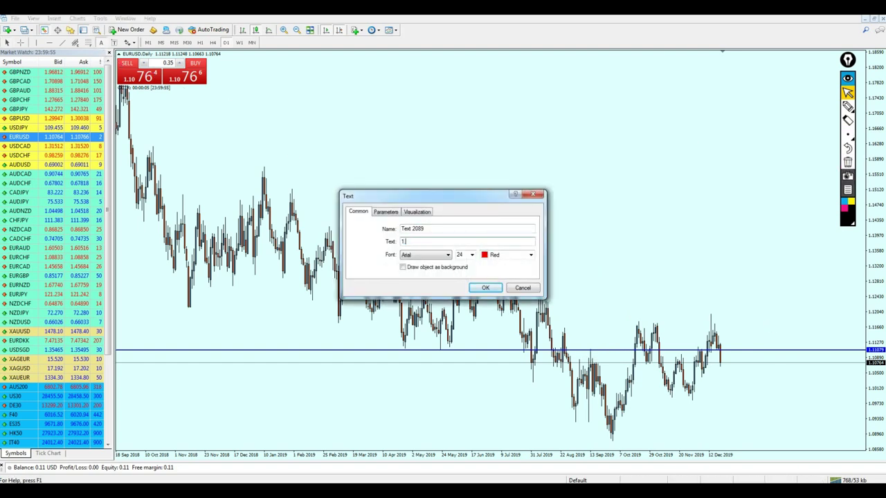
{"action": "type", "text": ".11079"}
{"action": "key", "text": "Return"}
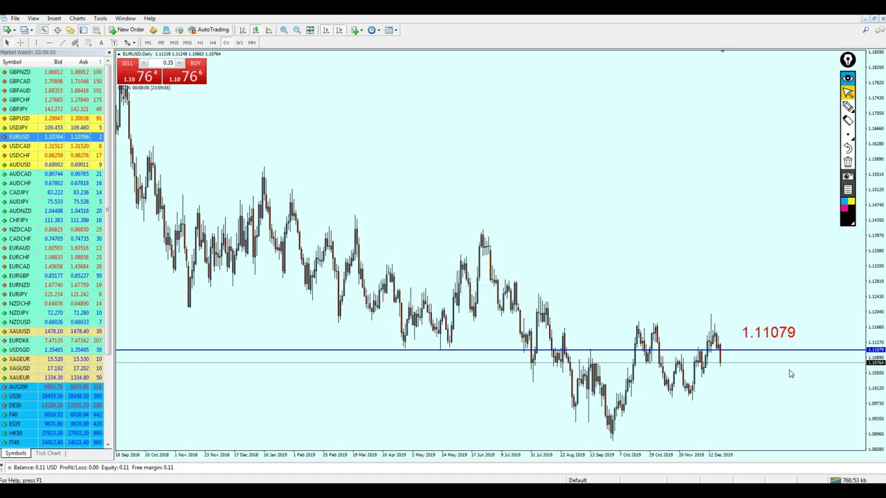
- Move the price label close above the horizontal line and extend its text to "1.11079 SELL"
{"action": "double_click", "coordinate": [773, 335]}
{"action": "mouse_move", "coordinate": [773, 335]}
{"action": "left_mouse_down"}
{"action": "mouse_move", "coordinate": [782, 353]}
{"action": "mouse_move", "coordinate": [779, 346]}
{"action": "left_mouse_up"}
{"action": "right_click", "coordinate": [779, 343]}
{"action": "double_click", "coordinate": [771, 340]}
{"action": "right_click", "coordinate": [771, 340]}
{"action": "left_click", "coordinate": [796, 346]}
{"action": "left_click", "coordinate": [436, 241]}
{"action": "type", "text": "SELL"}
{"action": "key", "text": "Return"}
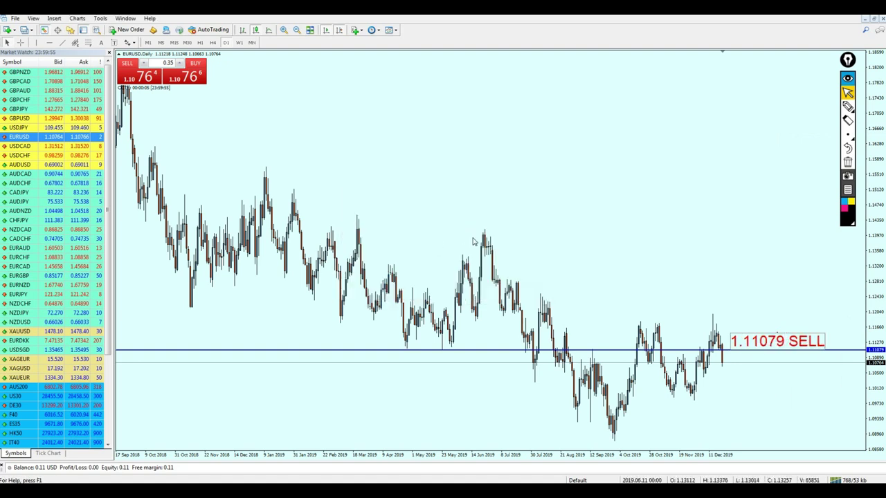
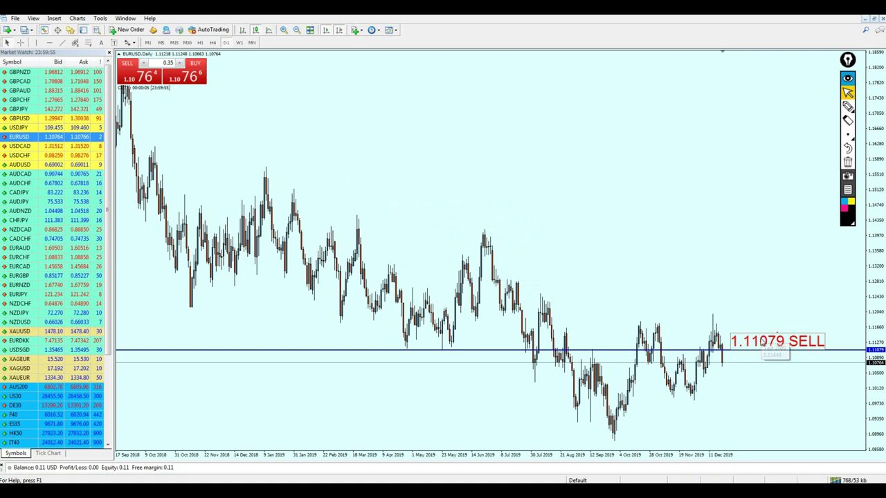
{"action": "double_click", "coordinate": [763, 340]}
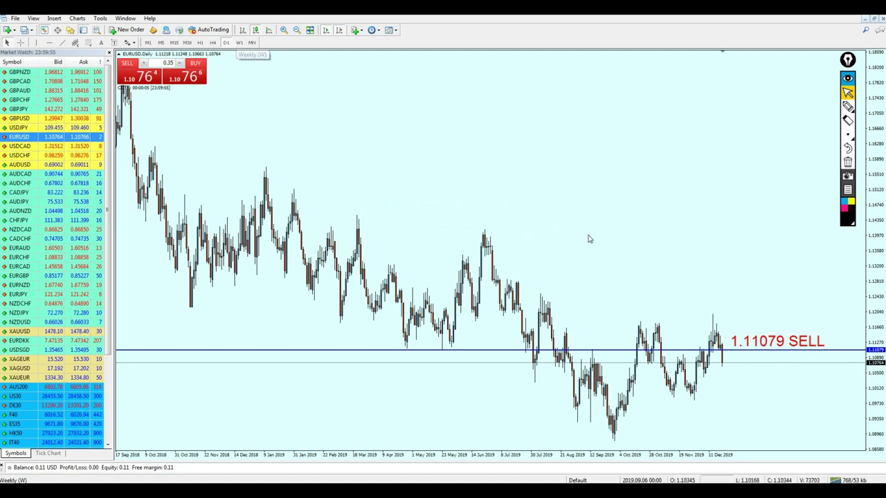
- Draw a descending trendline from the late September 2018 high through the June 2019 high to the December 2019 high
{"action": "key", "text": "minus"}
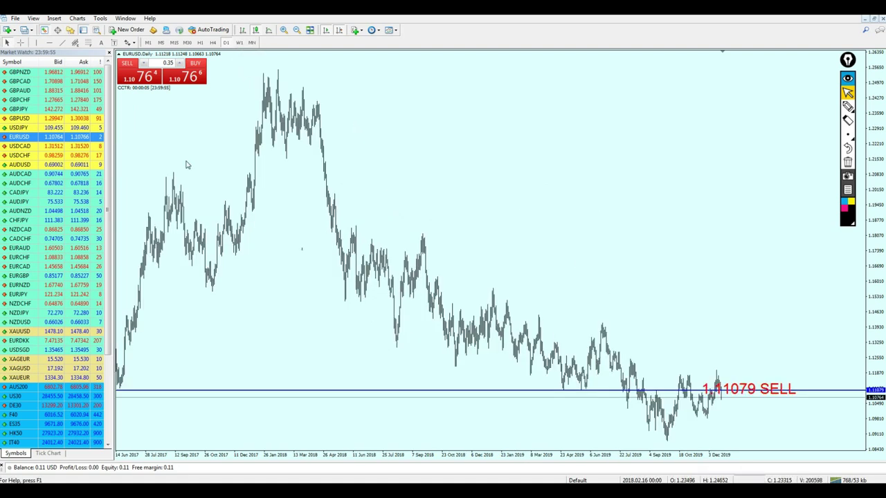
{"action": "left_click", "coordinate": [62, 42]}
{"action": "left_click_drag", "start_coordinate": [428, 240], "coordinate": [696, 370]}
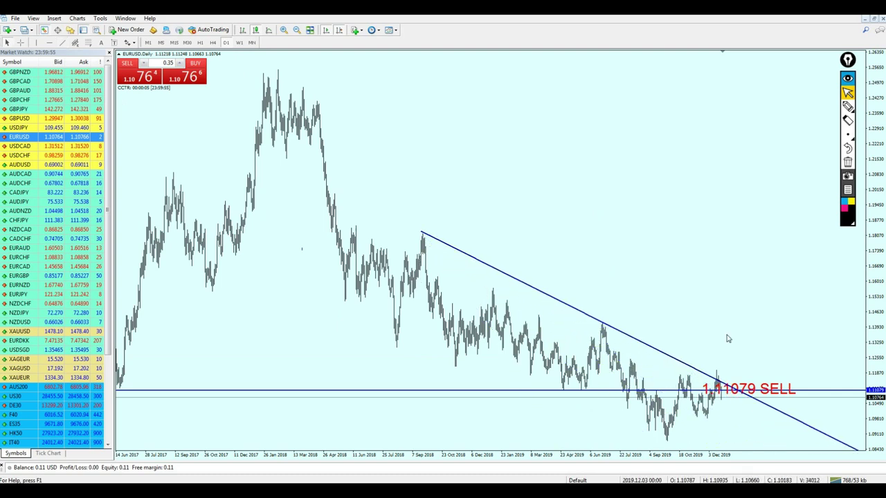
- Circle the three highs touching the descending trendline in pen and clear the circles
{"action": "left_click", "coordinate": [847, 106]}
{"action": "left_click_drag", "start_coordinate": [415, 266], "coordinate": [414, 274]}
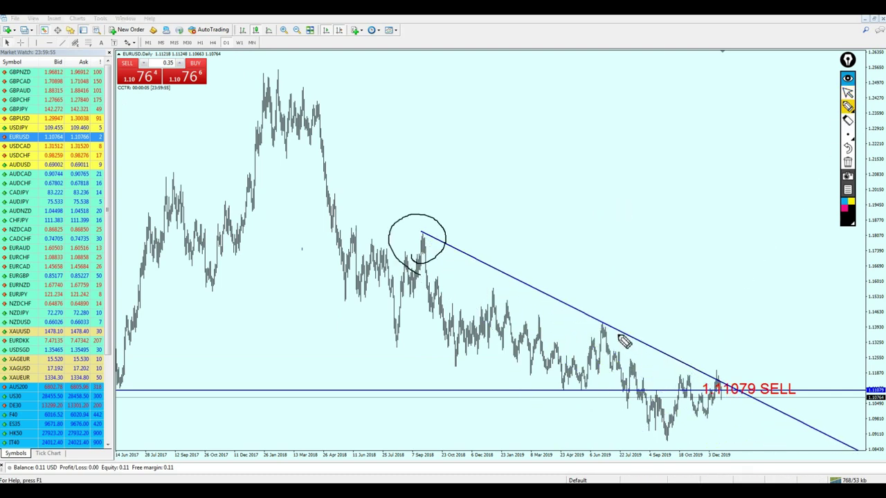
{"action": "left_click_drag", "start_coordinate": [626, 331], "coordinate": [623, 349]}
{"action": "mouse_move", "coordinate": [706, 388]}
{"action": "left_mouse_down"}
{"action": "mouse_move", "coordinate": [712, 366]}
{"action": "mouse_move", "coordinate": [727, 398]}
{"action": "left_mouse_up"}
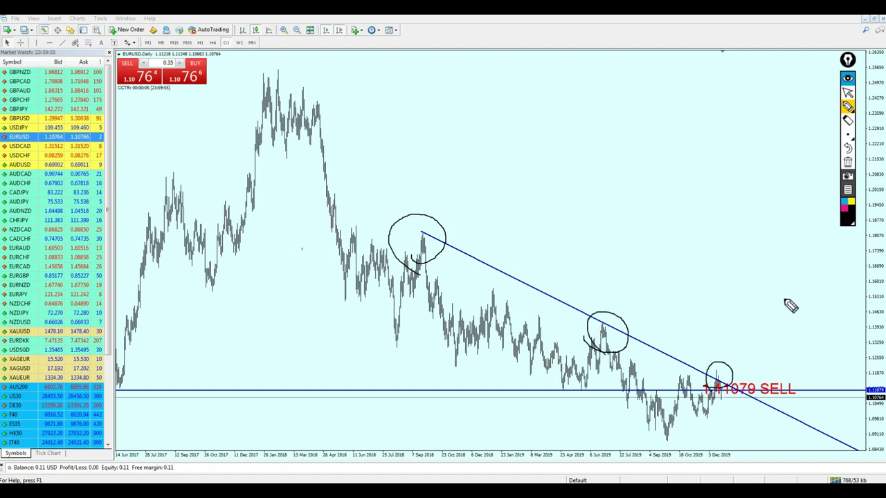
{"action": "left_click", "coordinate": [847, 93]}
{"action": "left_click", "coordinate": [848, 162]}
{"action": "key", "text": "plus"}
{"action": "left_click", "coordinate": [848, 106]}
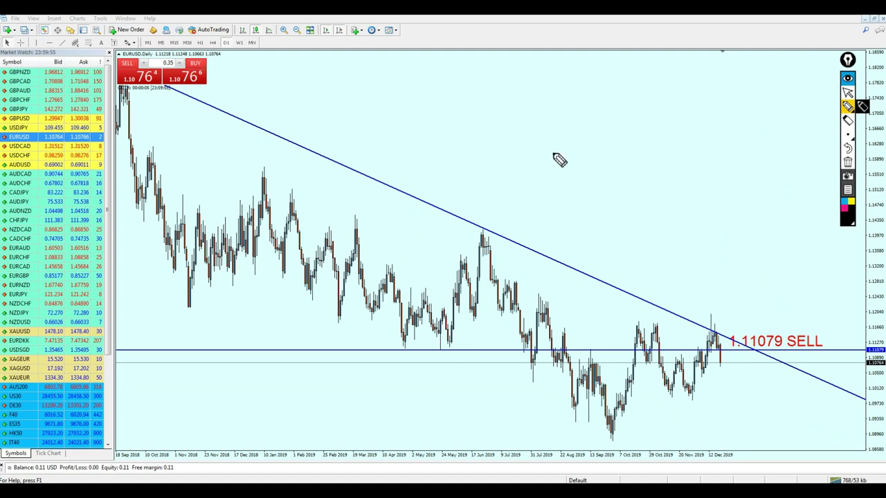
{"action": "left_click", "coordinate": [847, 92]}
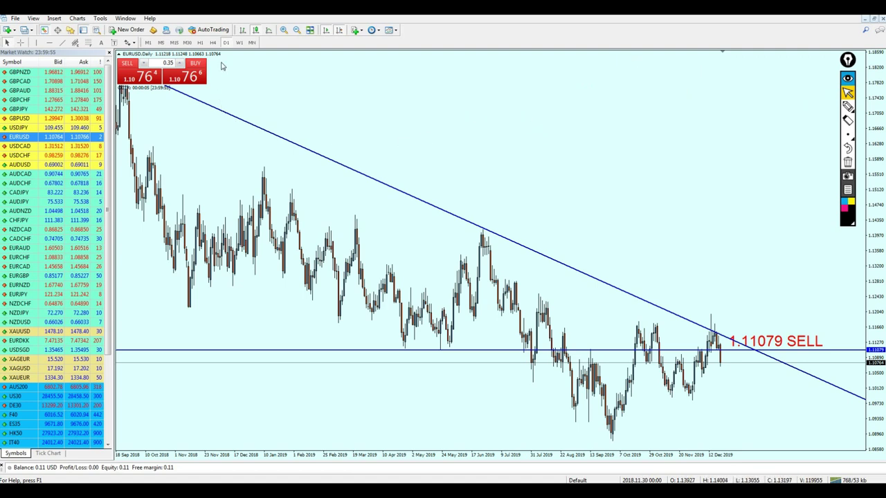
- Switch EURUSD to the weekly timeframe and mark the latest candles and earlier highs above 1.11079 with temporary pen circles
{"action": "left_click", "coordinate": [239, 43]}
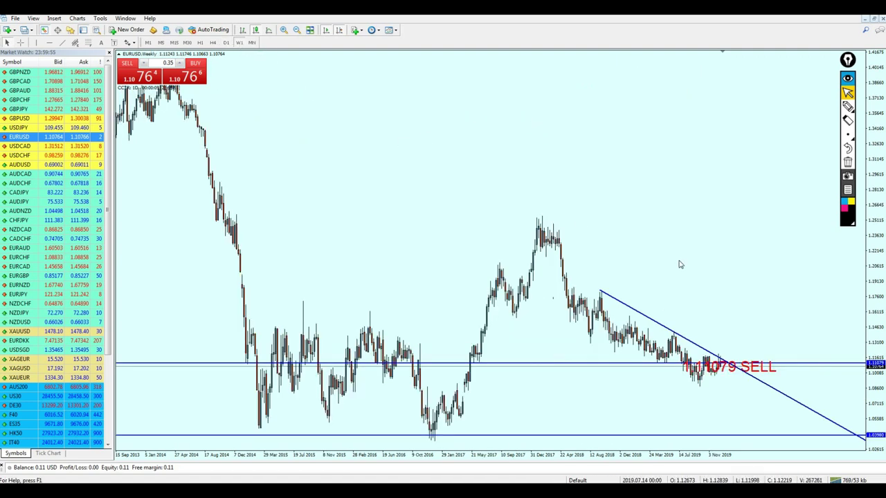
{"action": "key", "text": "plus"}
{"action": "key", "text": "plus"}
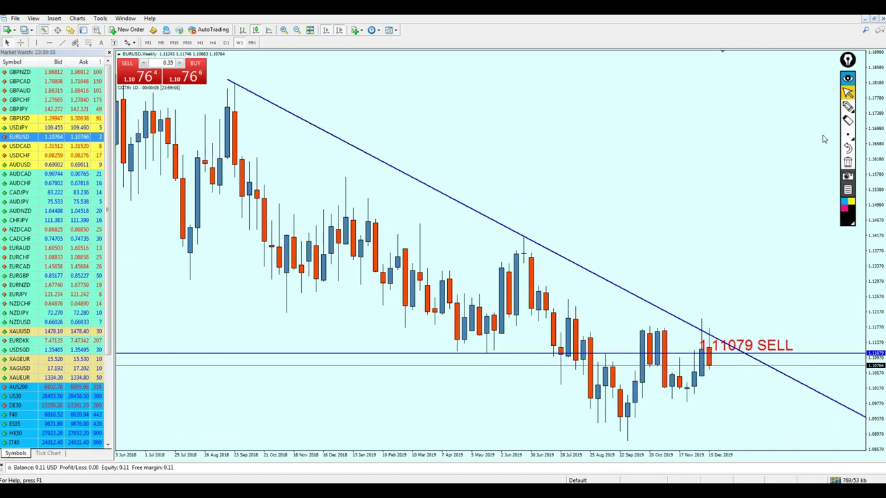
{"action": "left_click", "coordinate": [847, 106]}
{"action": "mouse_move", "coordinate": [719, 368]}
{"action": "left_mouse_down"}
{"action": "mouse_move", "coordinate": [696, 339]}
{"action": "mouse_move", "coordinate": [707, 387]}
{"action": "left_mouse_up"}
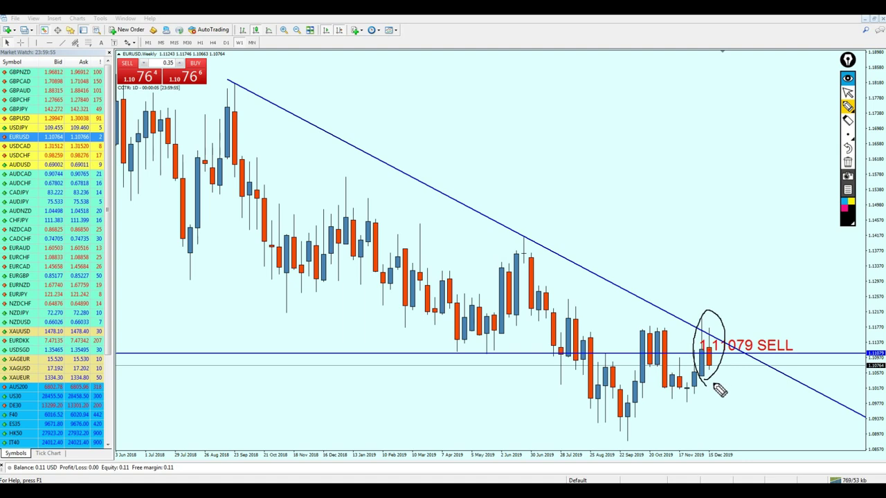
{"action": "left_click_drag", "start_coordinate": [596, 345], "coordinate": [589, 347]}
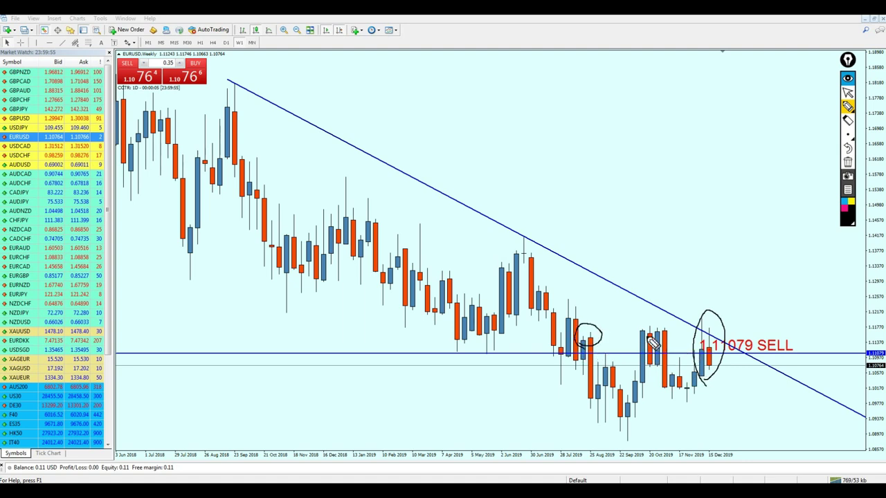
{"action": "mouse_move", "coordinate": [665, 331]}
{"action": "left_mouse_down"}
{"action": "mouse_move", "coordinate": [655, 344]}
{"action": "mouse_move", "coordinate": [682, 325]}
{"action": "mouse_move", "coordinate": [700, 351]}
{"action": "left_mouse_up"}
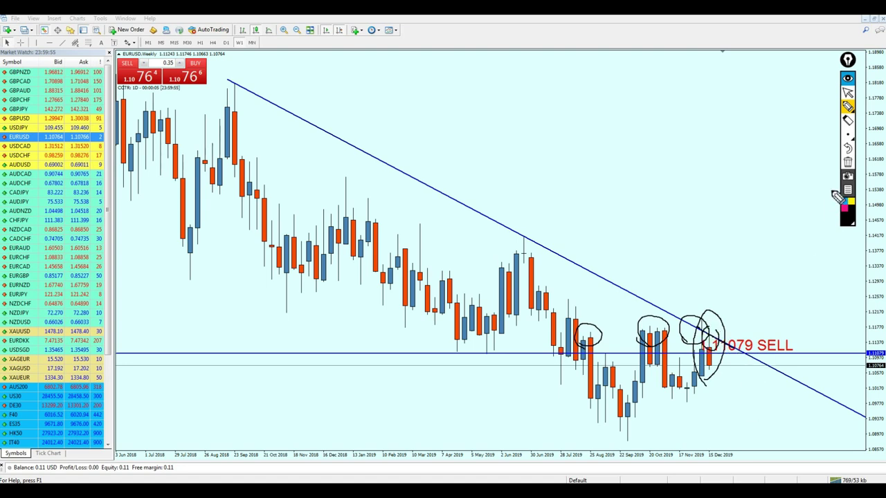
{"action": "left_click", "coordinate": [847, 162]}
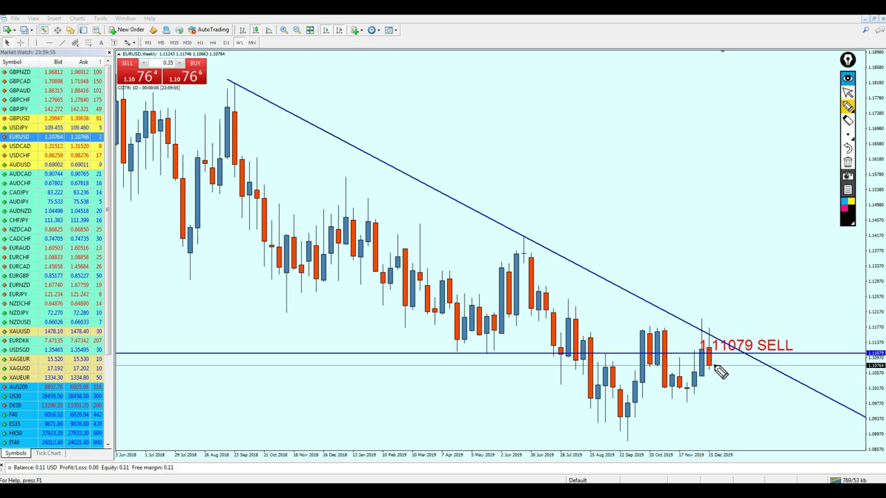
- Sketch temporary pen arrows and lines around the latest weekly candle's retest of the 1.11079 level, and clear them
{"action": "mouse_move", "coordinate": [715, 366]}
{"action": "left_mouse_down"}
{"action": "mouse_move", "coordinate": [719, 351]}
{"action": "mouse_move", "coordinate": [689, 357]}
{"action": "mouse_move", "coordinate": [729, 355]}
{"action": "left_mouse_up"}
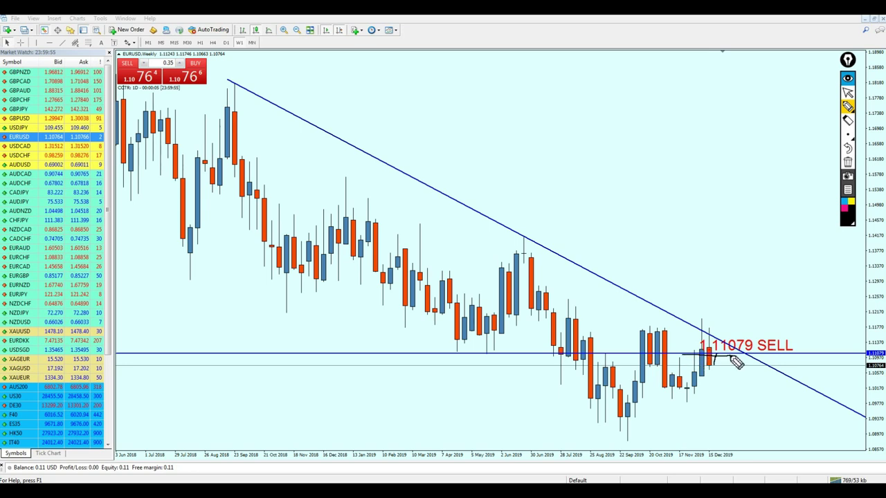
{"action": "mouse_move", "coordinate": [680, 322]}
{"action": "left_mouse_down"}
{"action": "mouse_move", "coordinate": [690, 351]}
{"action": "mouse_move", "coordinate": [719, 376]}
{"action": "mouse_move", "coordinate": [724, 397]}
{"action": "left_mouse_up"}
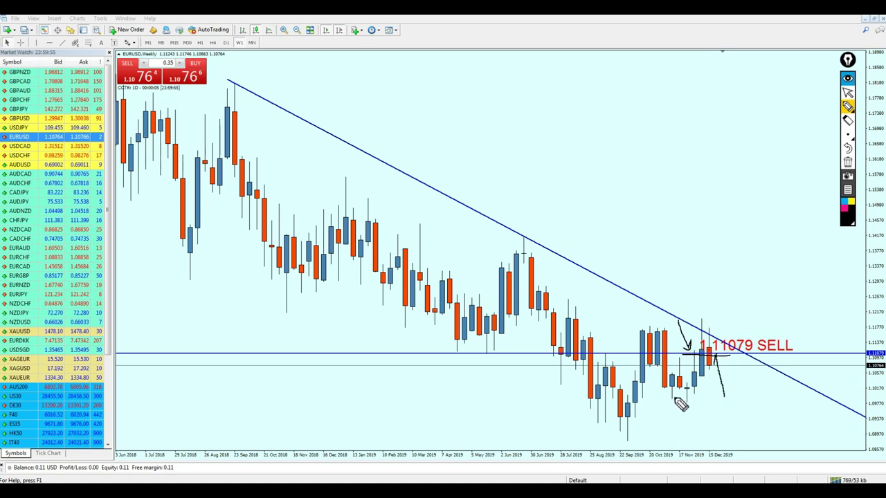
{"action": "left_click_drag", "start_coordinate": [670, 395], "coordinate": [749, 395]}
{"action": "left_click", "coordinate": [847, 162]}
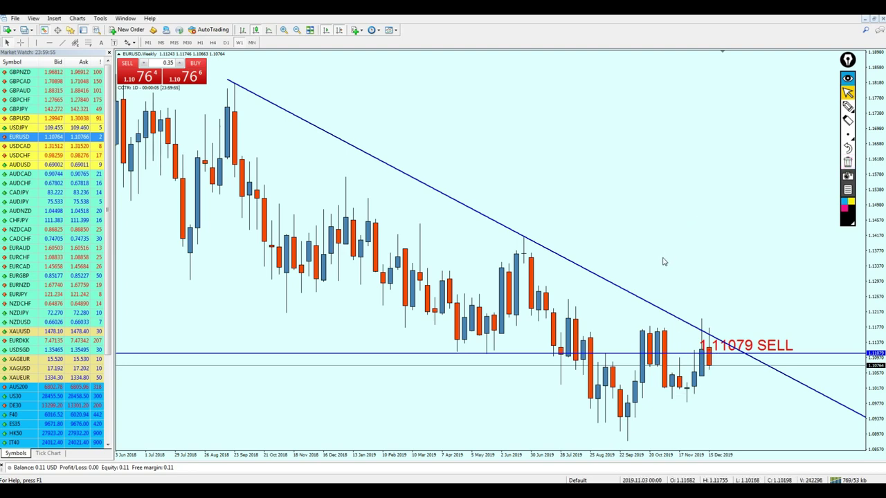
- Switch EURUSD to H4, sketch the expected pullback to 1.11079 and drop towards the late-November low in pen, and clear the marks
{"action": "left_click", "coordinate": [225, 43]}
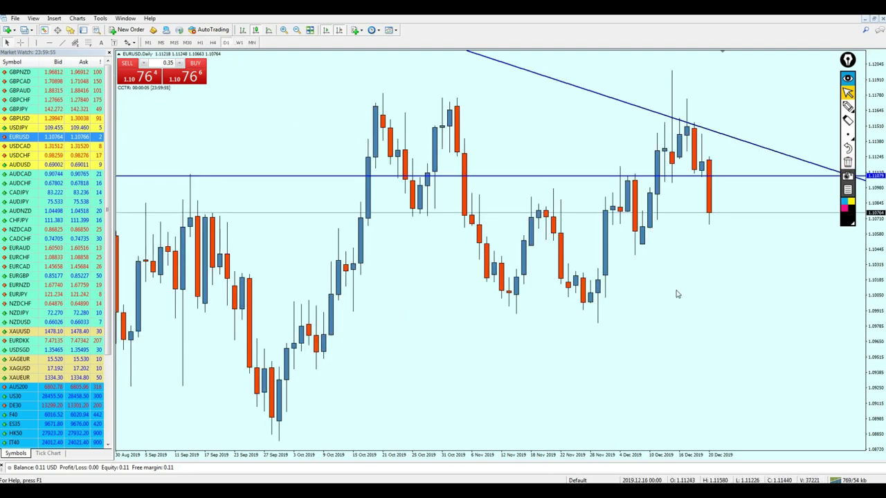
{"action": "type", "text": "H4"}
{"action": "key", "text": "Return"}
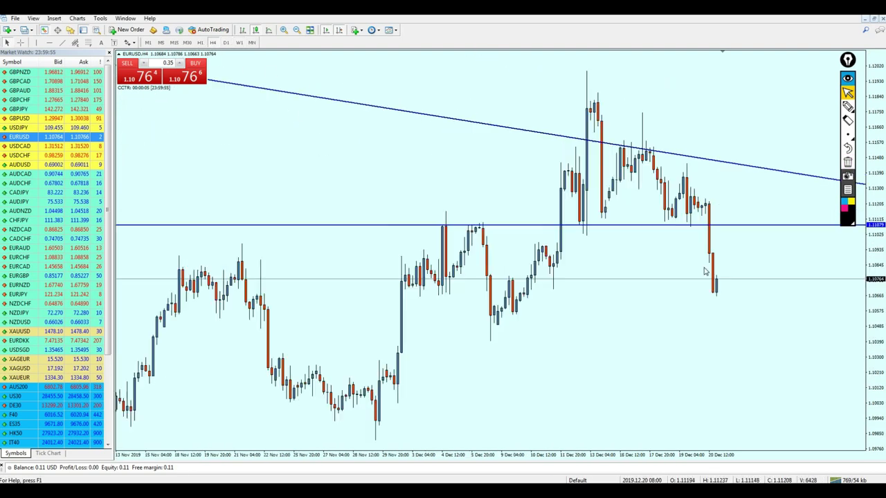
{"action": "left_click", "coordinate": [848, 106]}
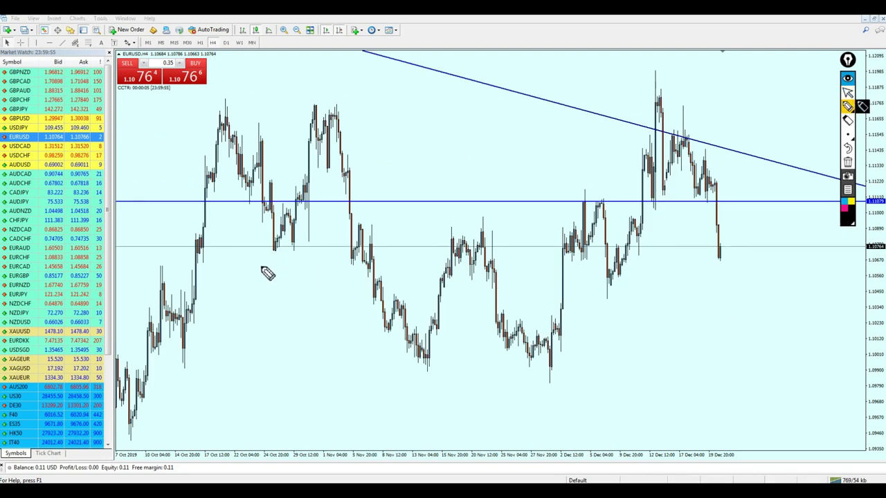
{"action": "mouse_move", "coordinate": [290, 276]}
{"action": "left_mouse_down"}
{"action": "mouse_move", "coordinate": [602, 329]}
{"action": "mouse_move", "coordinate": [704, 263]}
{"action": "mouse_move", "coordinate": [715, 266]}
{"action": "mouse_move", "coordinate": [720, 251]}
{"action": "mouse_move", "coordinate": [730, 256]}
{"action": "mouse_move", "coordinate": [739, 212]}
{"action": "left_mouse_up"}
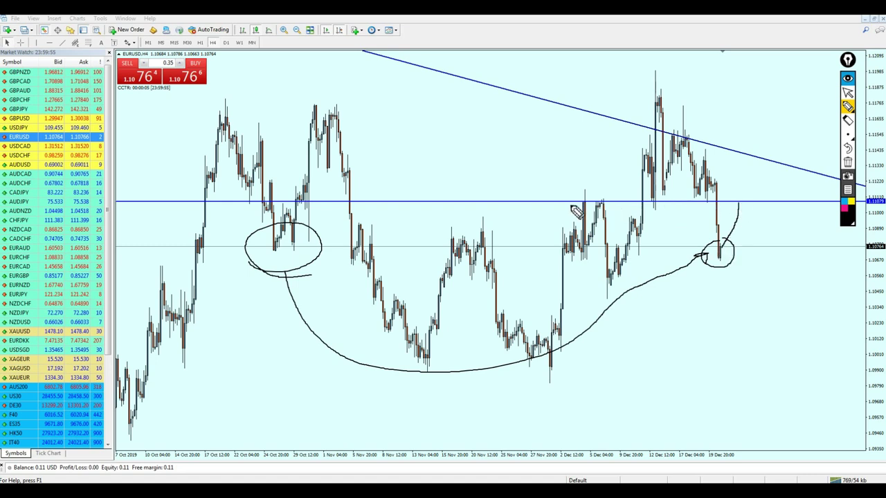
{"action": "mouse_move", "coordinate": [574, 208]}
{"action": "left_mouse_down"}
{"action": "mouse_move", "coordinate": [768, 201]}
{"action": "mouse_move", "coordinate": [801, 326]}
{"action": "mouse_move", "coordinate": [803, 381]}
{"action": "mouse_move", "coordinate": [811, 354]}
{"action": "left_mouse_up"}
{"action": "left_click_drag", "start_coordinate": [543, 375], "coordinate": [741, 374]}
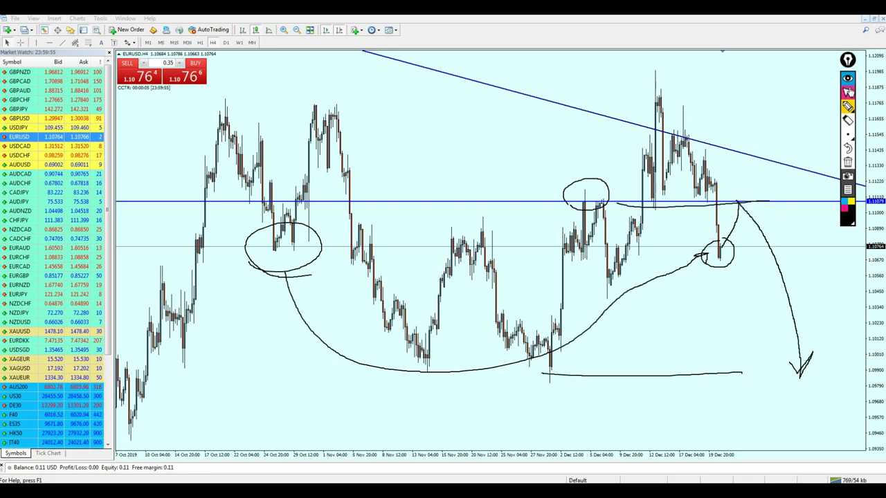
{"action": "left_click", "coordinate": [847, 92]}
{"action": "left_click", "coordinate": [847, 163]}
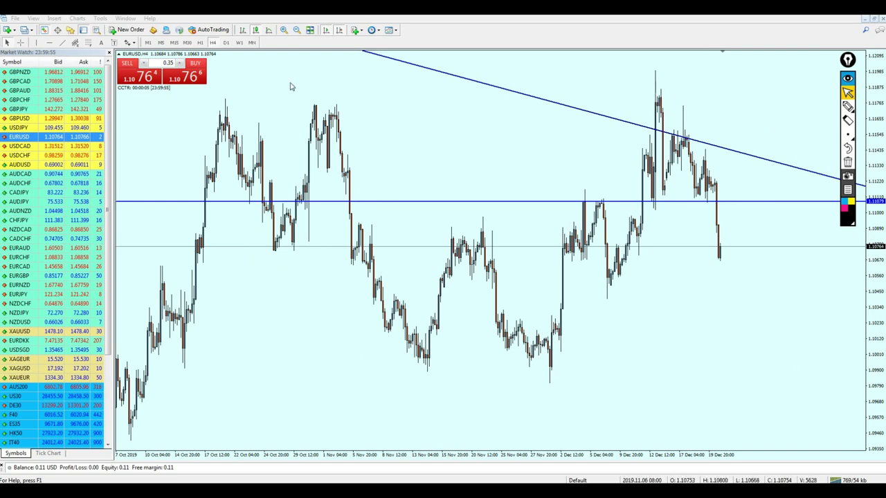
- Return EURUSD to the daily timeframe and shift the "1.11079 SELL" label along the horizontal line, clear of the latest candles
{"action": "left_click", "coordinate": [225, 42]}
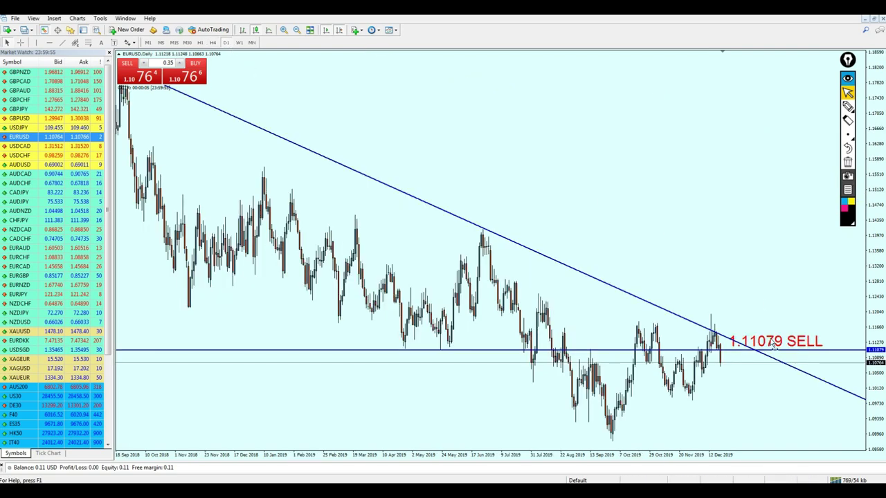
{"action": "left_click_drag", "start_coordinate": [772, 344], "coordinate": [797, 337]}
{"action": "double_click", "coordinate": [796, 346]}
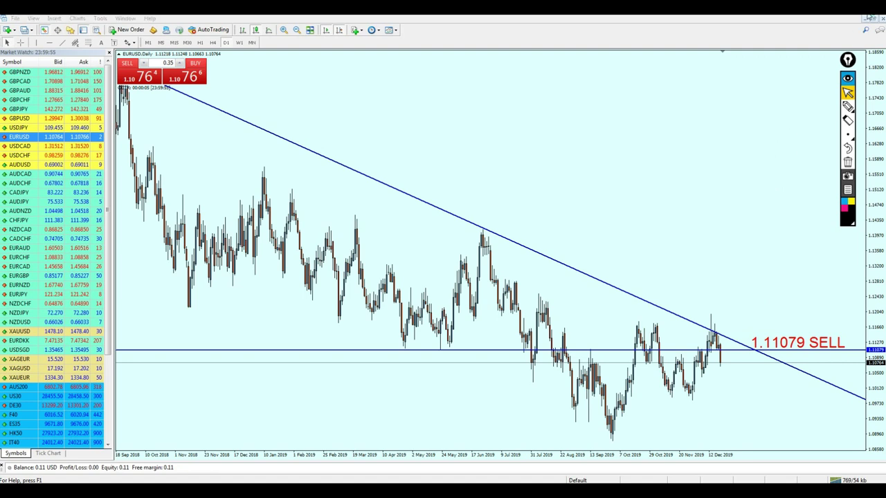
- Open the GBPUSD daily chart and place a horizontal line at 1.30466 along the mid-December low
{"action": "left_click", "coordinate": [29, 123]}
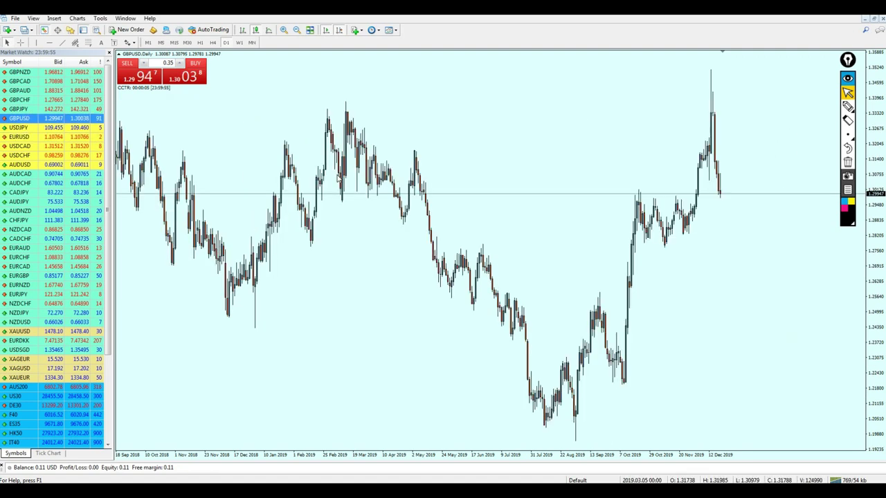
{"action": "mouse_move", "coordinate": [846, 135]}
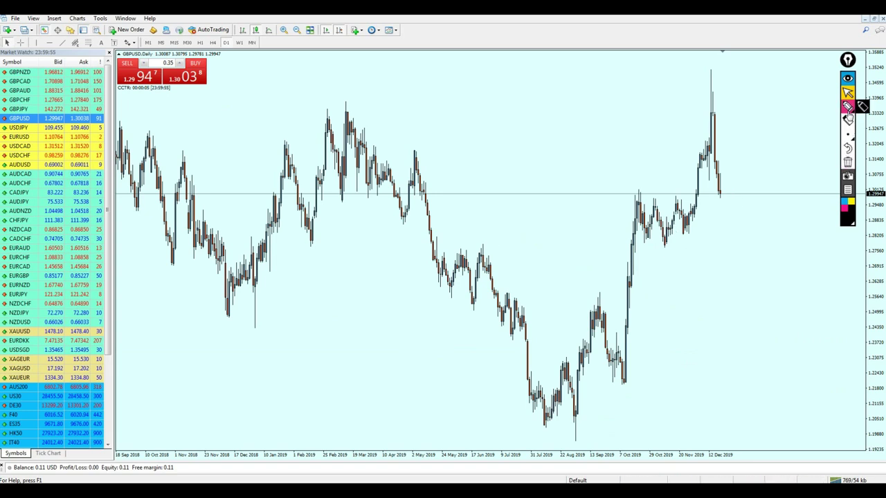
{"action": "left_click", "coordinate": [847, 113]}
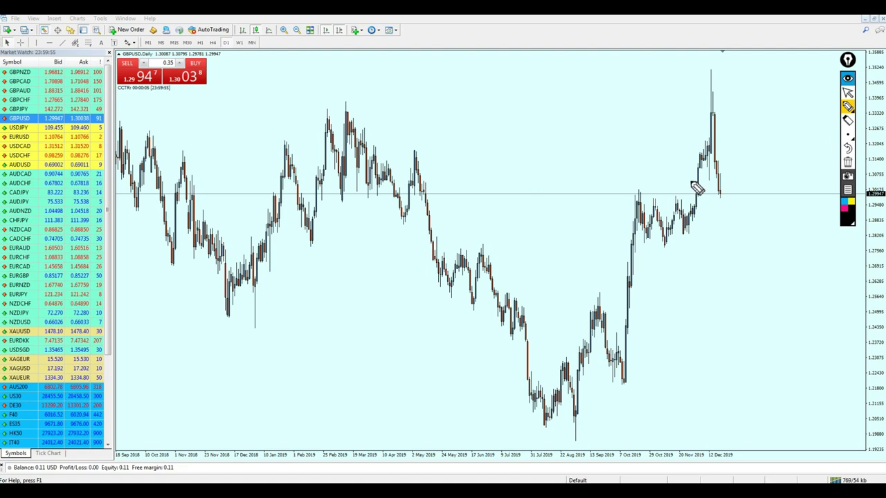
{"action": "left_click_drag", "start_coordinate": [692, 182], "coordinate": [764, 178]}
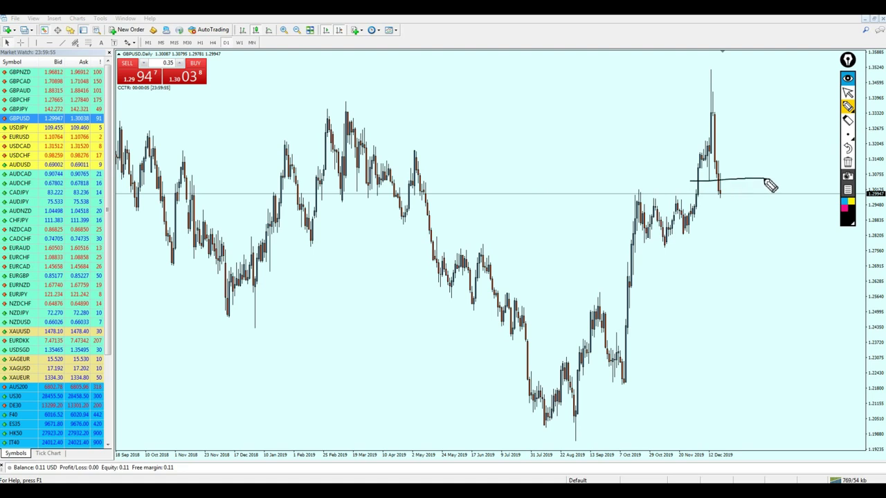
{"action": "left_click", "coordinate": [847, 93]}
{"action": "left_click", "coordinate": [847, 162]}
{"action": "left_click", "coordinate": [49, 43]}
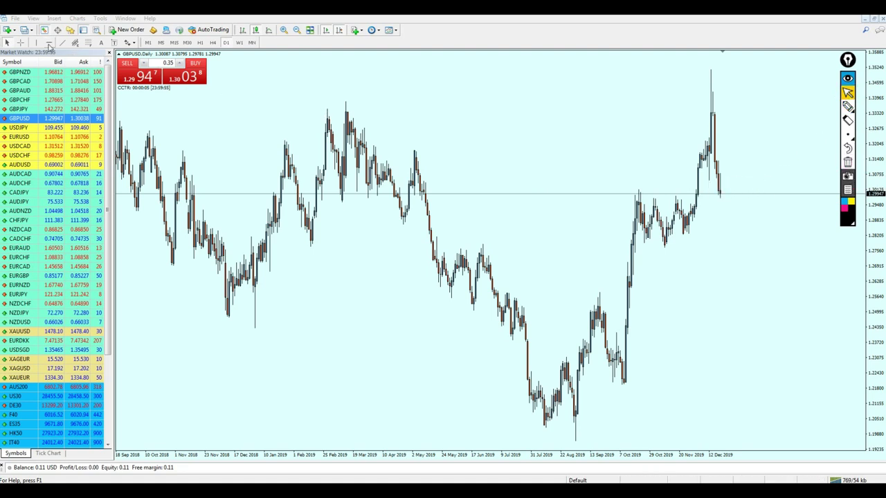
{"action": "left_click", "coordinate": [683, 181]}
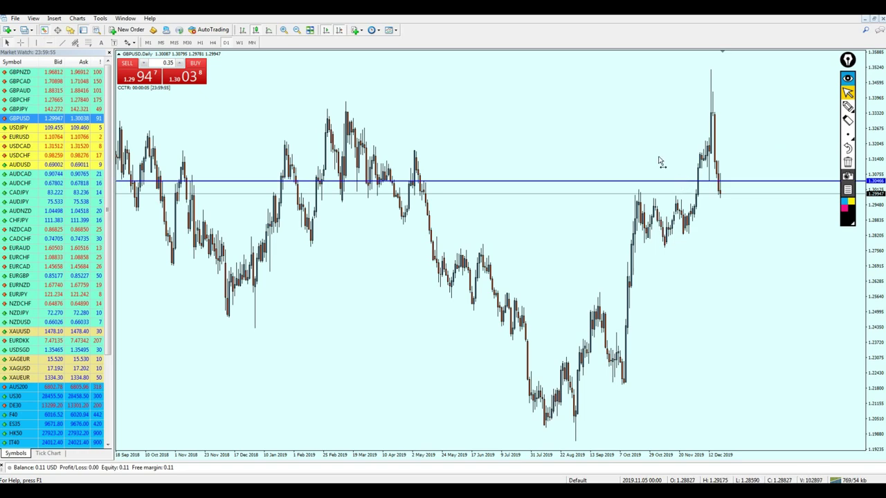
- Switch GBPUSD to H1 and circle the 12 December low in pen, linking it to the 19 December break of the line
{"action": "key", "text": "plus"}
{"action": "key", "text": "plus"}
{"action": "key", "text": "plus"}
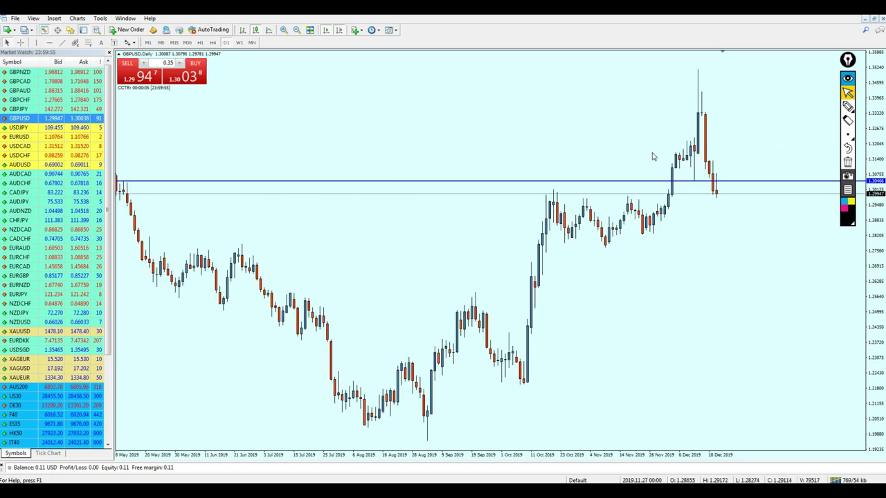
{"action": "left_click", "coordinate": [200, 42]}
{"action": "key", "text": "minus"}
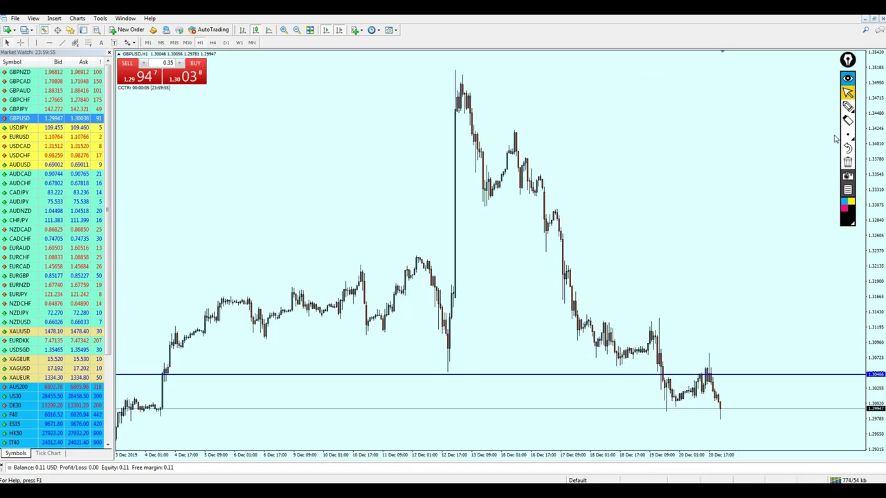
{"action": "left_click", "coordinate": [848, 105]}
{"action": "mouse_move", "coordinate": [431, 381]}
{"action": "left_mouse_down"}
{"action": "mouse_move", "coordinate": [463, 350]}
{"action": "mouse_move", "coordinate": [432, 382]}
{"action": "mouse_move", "coordinate": [639, 405]}
{"action": "mouse_move", "coordinate": [662, 370]}
{"action": "mouse_move", "coordinate": [654, 382]}
{"action": "mouse_move", "coordinate": [666, 320]}
{"action": "left_mouse_up"}
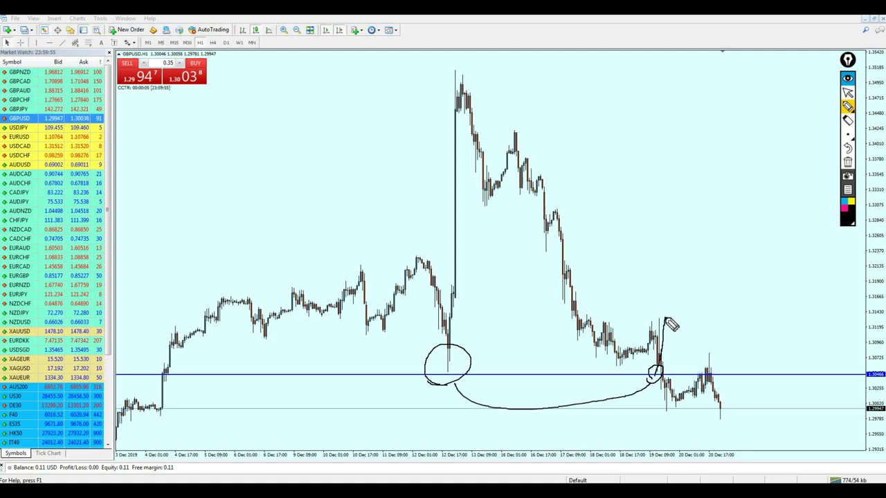
{"action": "left_click", "coordinate": [846, 106]}
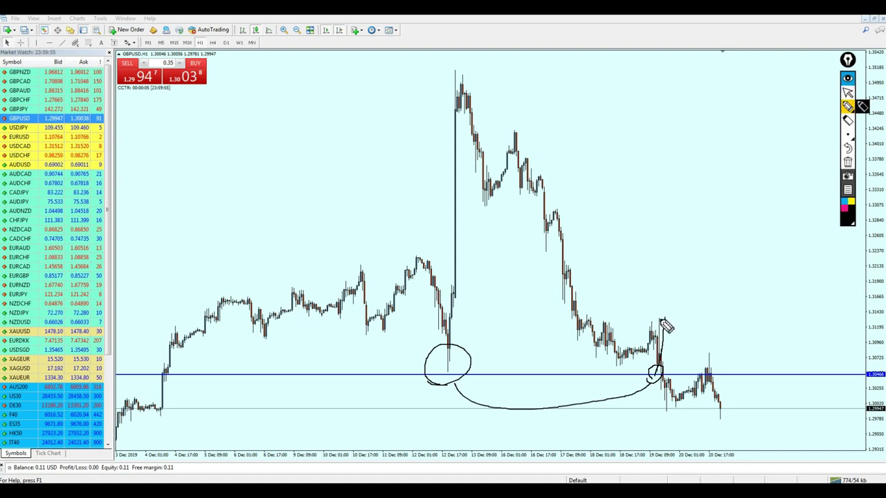
{"action": "left_click_drag", "start_coordinate": [665, 319], "coordinate": [669, 411]}
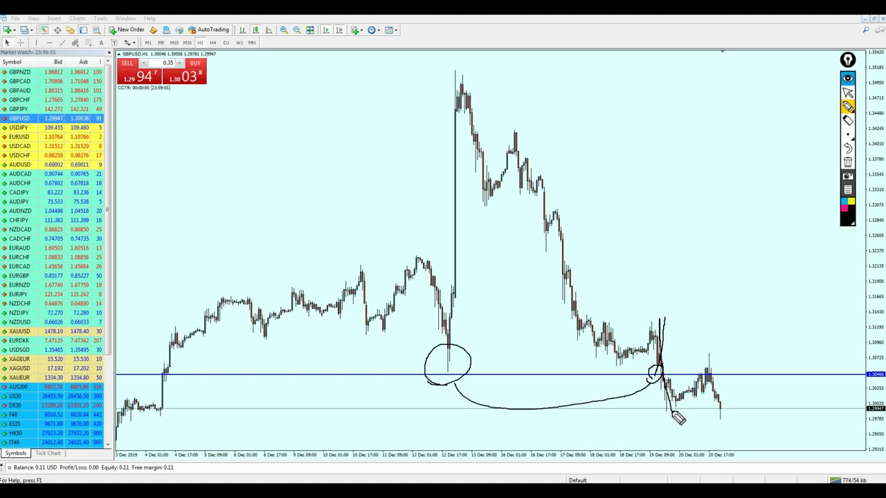
- Undo the last pen stroke, measure from the horizontal line up to the 19 December high, and clear all pen marks
{"action": "left_click", "coordinate": [847, 149]}
{"action": "left_click", "coordinate": [847, 92]}
{"action": "middle_click", "coordinate": [669, 350]}
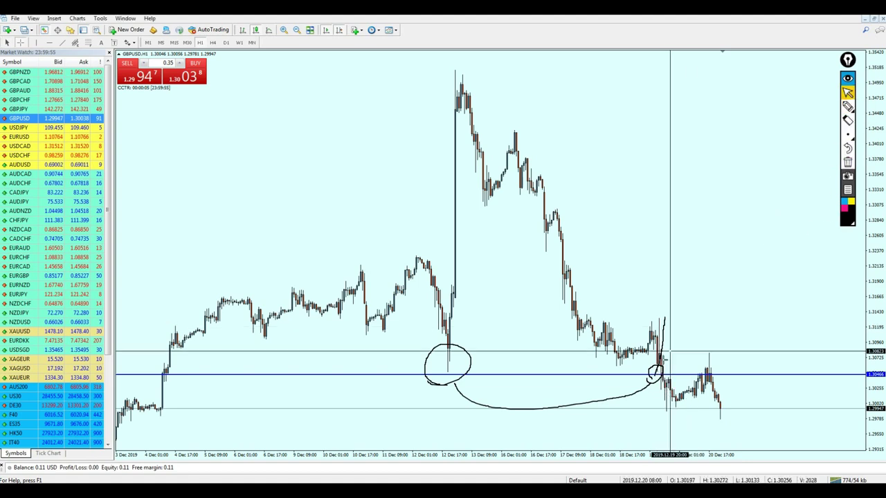
{"action": "left_click_drag", "start_coordinate": [656, 375], "coordinate": [667, 319]}
{"action": "left_click", "coordinate": [847, 163]}
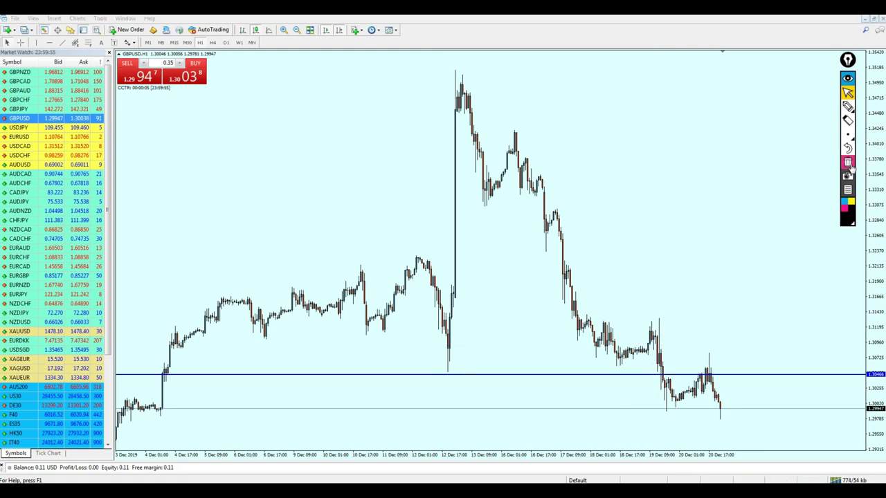
{"action": "left_click", "coordinate": [787, 204]}
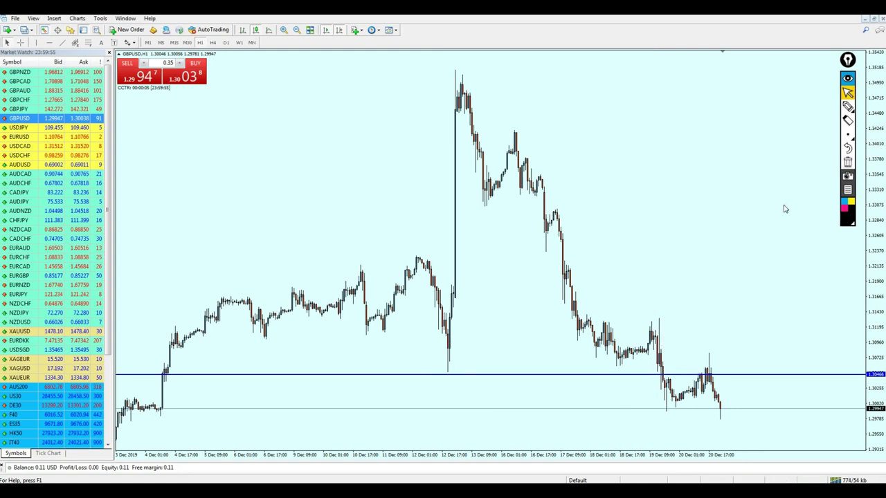
- Return GBPUSD to the daily timeframe and move the horizontal line down to 1.29633
{"action": "left_click", "coordinate": [213, 42]}
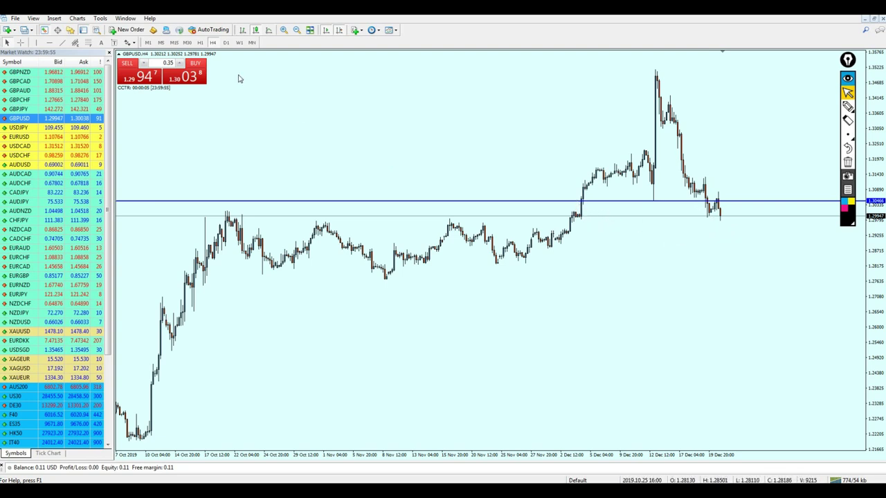
{"action": "left_click", "coordinate": [226, 43]}
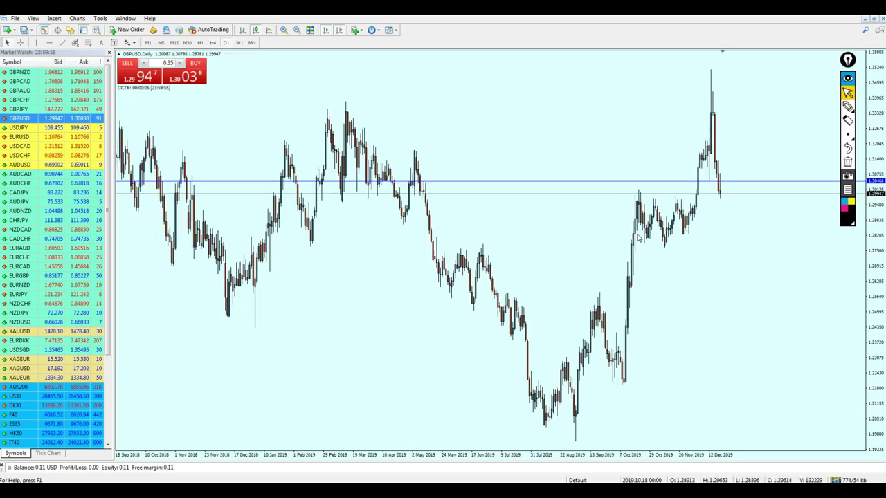
{"action": "left_click_drag", "start_coordinate": [426, 182], "coordinate": [420, 205]}
{"action": "double_click", "coordinate": [428, 181]}
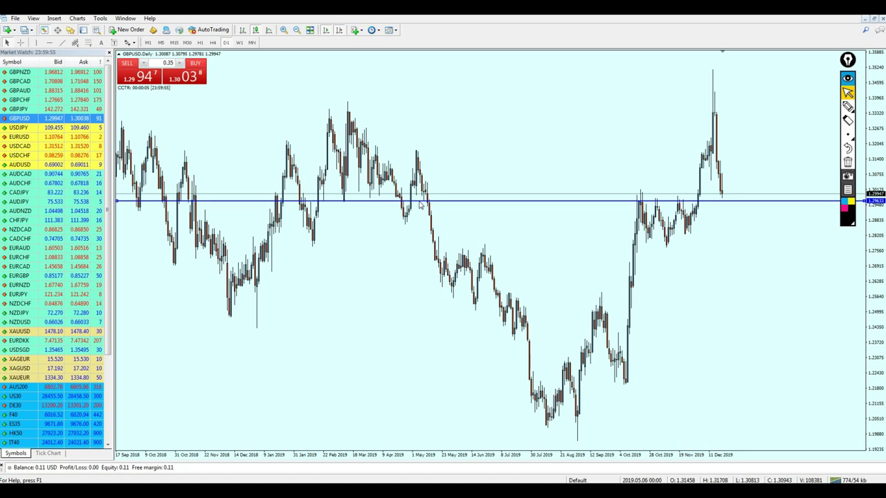
- Circle the early 2019 and October–November 2019 touches of the 1.29633 line in pen, arc towards the current price, and clear the marks
{"action": "left_click", "coordinate": [848, 107]}
{"action": "mouse_move", "coordinate": [346, 210]}
{"action": "left_mouse_down"}
{"action": "mouse_move", "coordinate": [341, 220]}
{"action": "mouse_move", "coordinate": [339, 197]}
{"action": "mouse_move", "coordinate": [435, 208]}
{"action": "mouse_move", "coordinate": [434, 223]}
{"action": "mouse_move", "coordinate": [562, 319]}
{"action": "mouse_move", "coordinate": [727, 218]}
{"action": "left_mouse_up"}
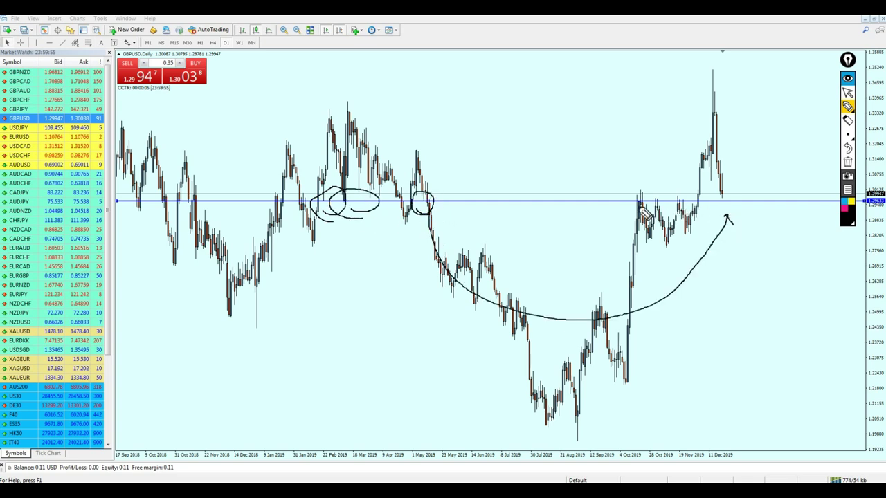
{"action": "mouse_move", "coordinate": [644, 213]}
{"action": "left_mouse_down"}
{"action": "mouse_move", "coordinate": [643, 192]}
{"action": "mouse_move", "coordinate": [659, 209]}
{"action": "mouse_move", "coordinate": [682, 208]}
{"action": "left_mouse_up"}
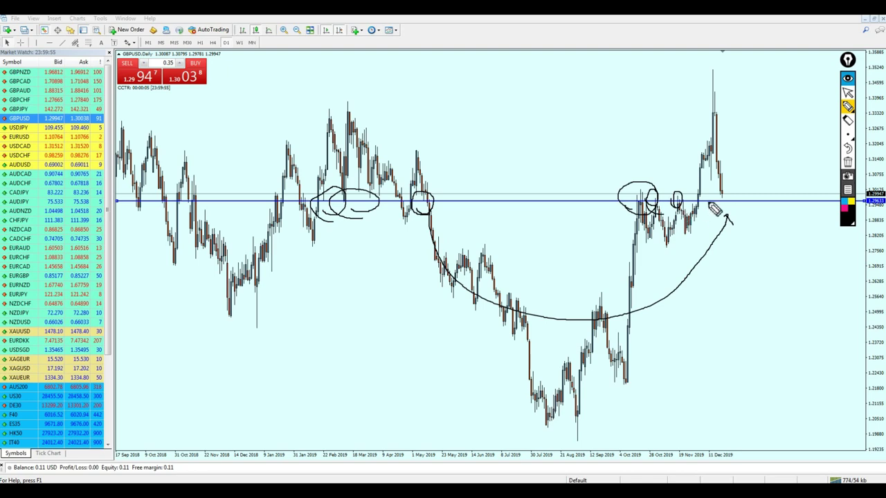
{"action": "left_click", "coordinate": [847, 92]}
{"action": "left_click", "coordinate": [847, 162]}
- Switch GBPUSD to H4 and measure from the current price down to the horizontal line, and from the line up to 1.32180
{"action": "key", "text": "plus"}
{"action": "key", "text": "plus"}
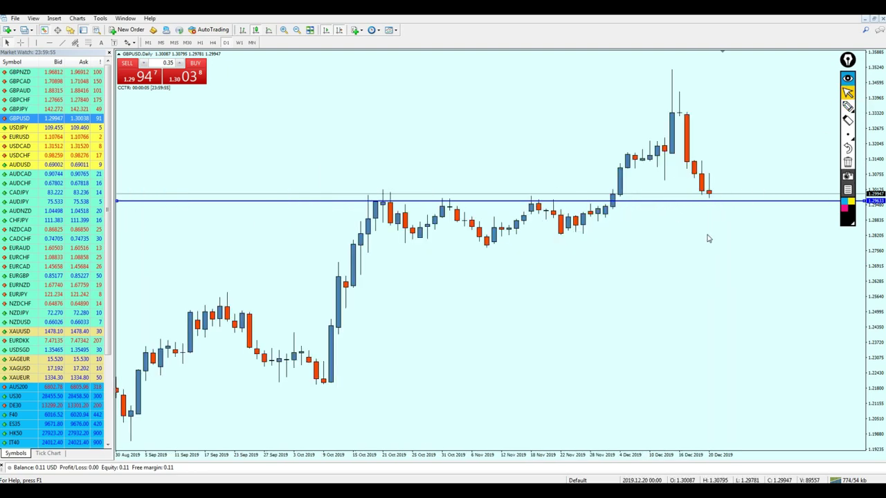
{"action": "key", "text": "minus"}
{"action": "left_click", "coordinate": [213, 42]}
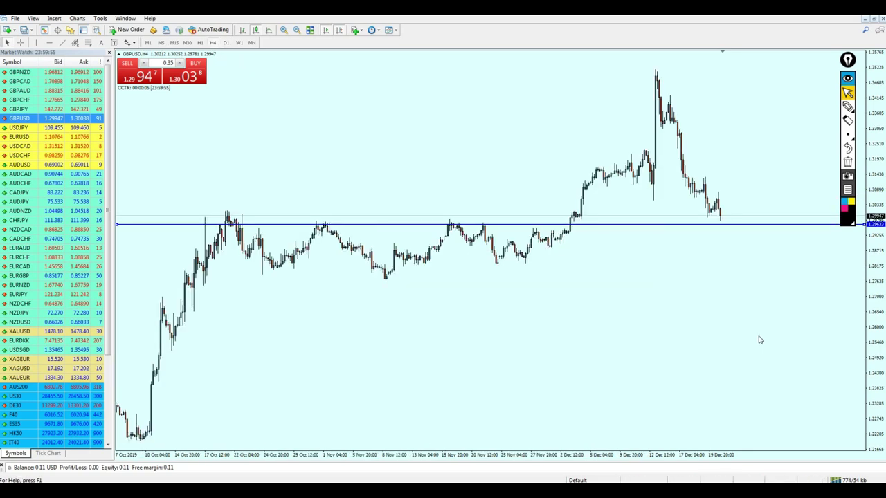
{"action": "middle_click", "coordinate": [717, 350]}
{"action": "left_click_drag", "start_coordinate": [719, 354], "coordinate": [719, 365]}
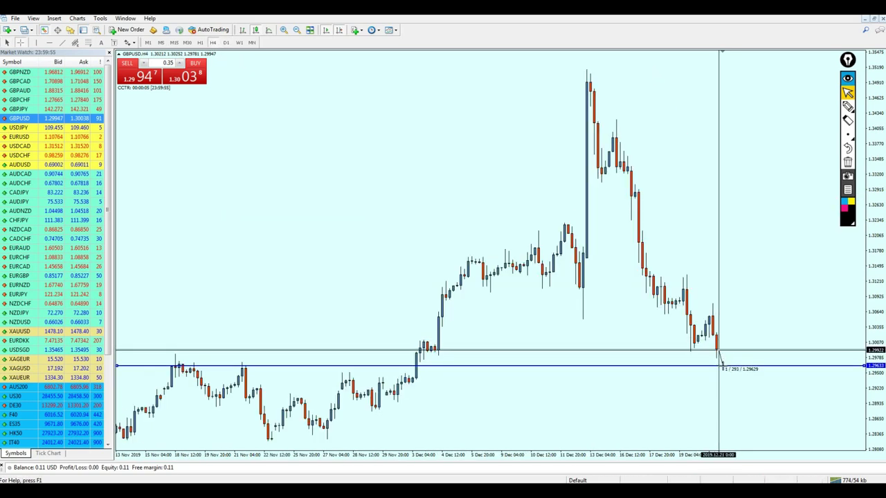
{"action": "left_click_drag", "start_coordinate": [719, 360], "coordinate": [723, 367]}
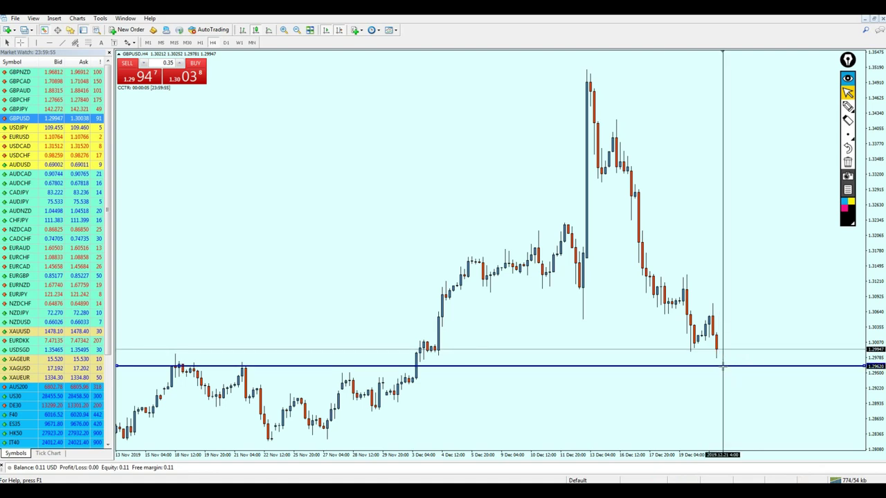
{"action": "left_click_drag", "start_coordinate": [722, 366], "coordinate": [795, 229]}
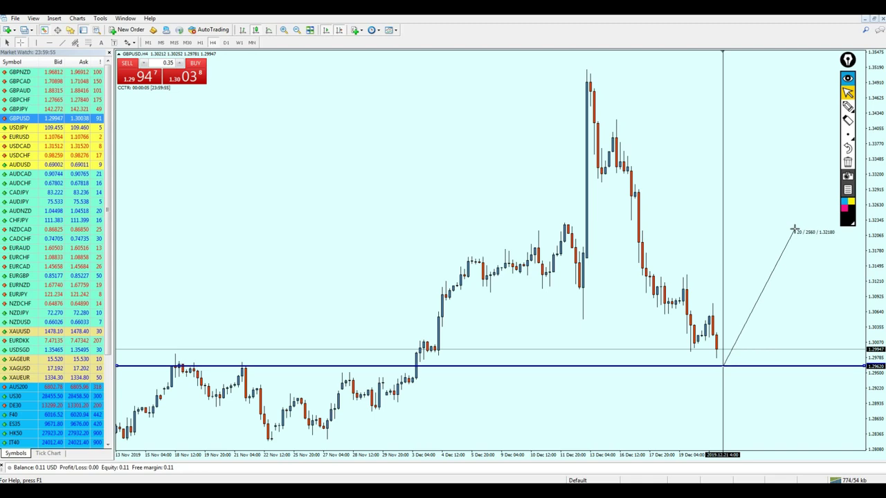
- On the daily GBPUSD chart, copy the horizontal line up to 1.31202, and raise that copy to 1.37623 on the weekly chart
{"action": "middle_click", "coordinate": [795, 231]}
{"action": "key", "text": "minus"}
{"action": "key", "text": "minus"}
{"action": "key", "text": "plus"}
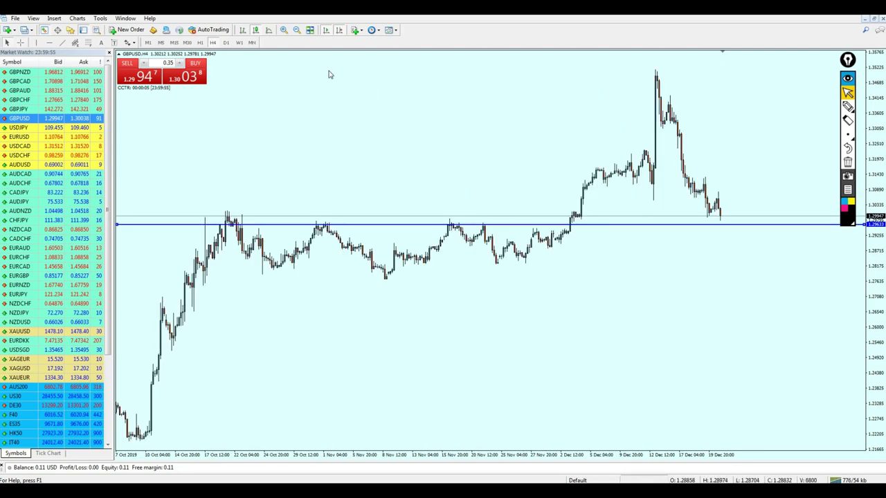
{"action": "left_click", "coordinate": [226, 42]}
{"action": "key", "text": "plus"}
{"action": "key", "text": "minus"}
{"action": "key", "text": "minus"}
{"action": "key", "text": "plus"}
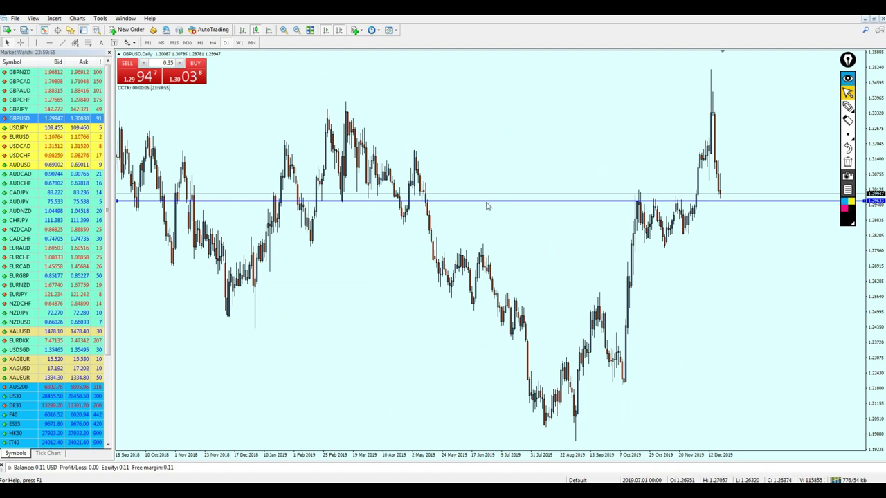
{"action": "left_click_drag", "start_coordinate": [415, 200], "coordinate": [415, 166]}
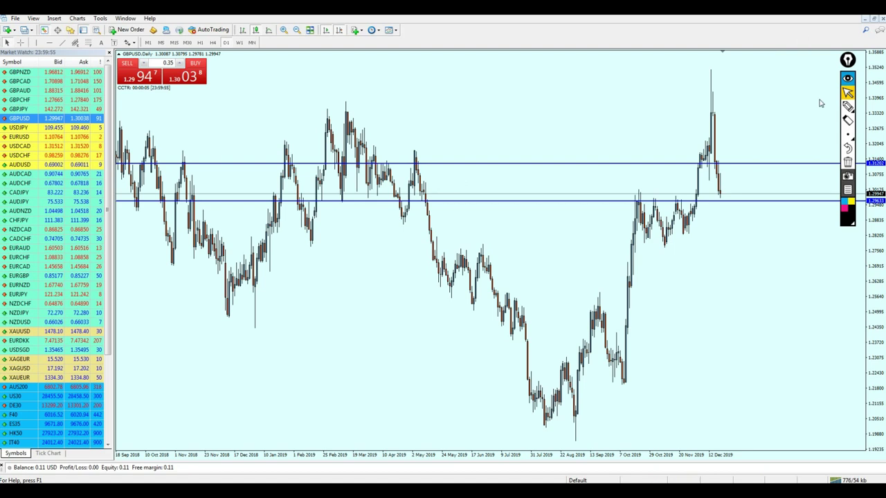
{"action": "left_click", "coordinate": [848, 120]}
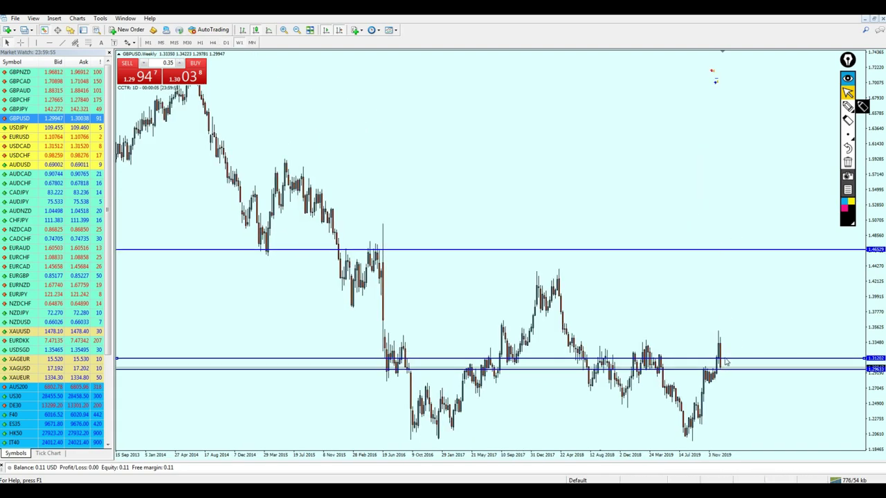
{"action": "left_click_drag", "start_coordinate": [727, 361], "coordinate": [728, 321]}
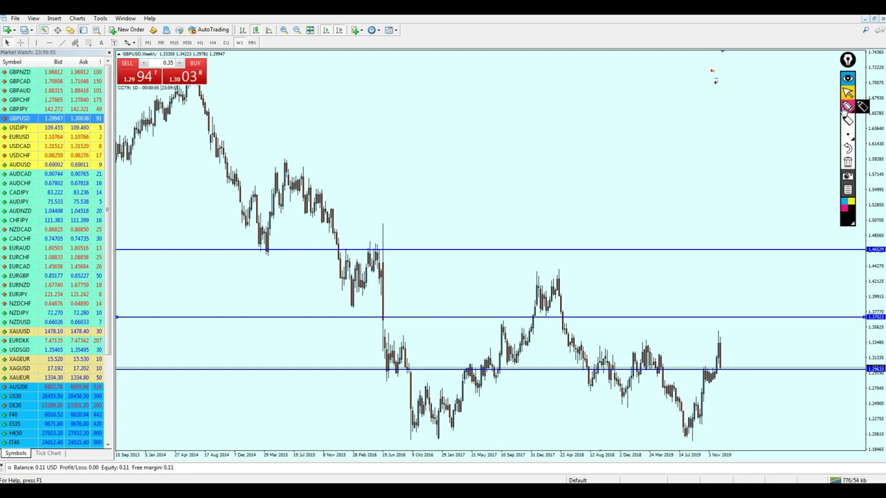
- In pen, circle the 2016–2017 and 2019 lows and the 1.29633 line's touches, arrow up to the 1.37623 line, and clear the marks
{"action": "left_click", "coordinate": [846, 107]}
{"action": "left_click_drag", "start_coordinate": [490, 410], "coordinate": [458, 401]}
{"action": "mouse_move", "coordinate": [656, 442]}
{"action": "left_mouse_down"}
{"action": "mouse_move", "coordinate": [712, 404]}
{"action": "mouse_move", "coordinate": [681, 435]}
{"action": "left_mouse_up"}
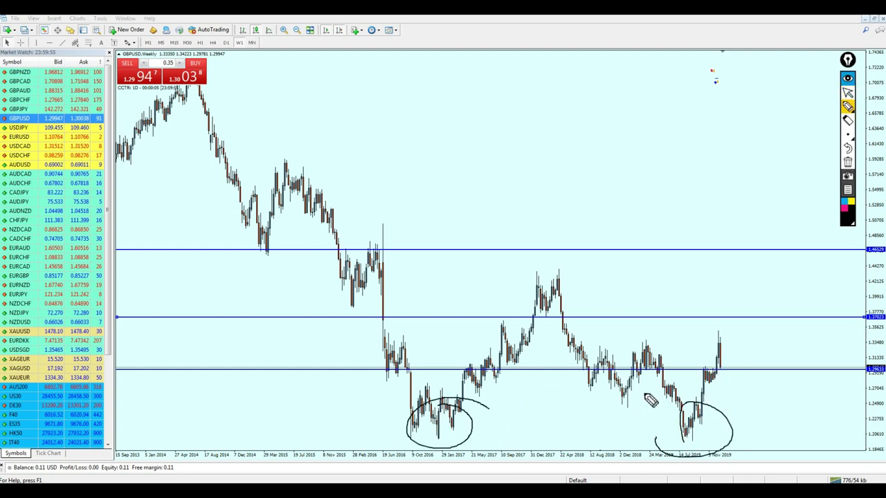
{"action": "left_click_drag", "start_coordinate": [665, 371], "coordinate": [642, 389]}
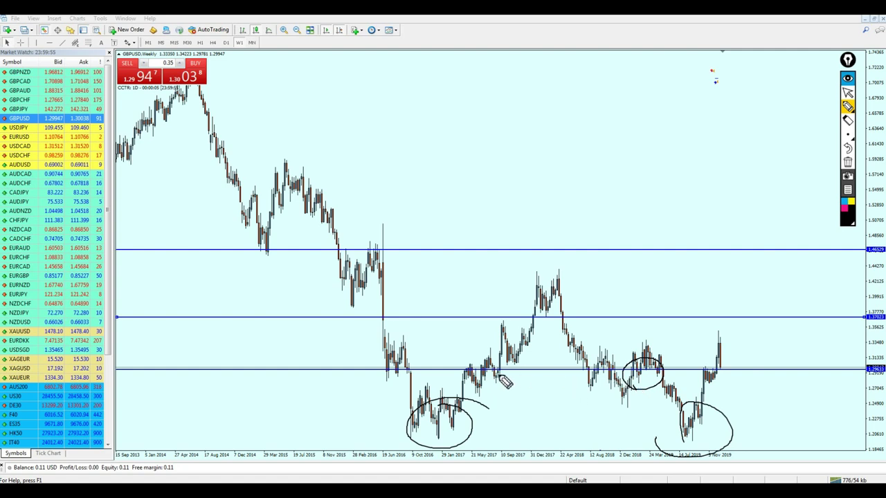
{"action": "left_click_drag", "start_coordinate": [526, 384], "coordinate": [492, 387]}
{"action": "mouse_move", "coordinate": [380, 387]}
{"action": "left_mouse_down"}
{"action": "mouse_move", "coordinate": [389, 370]}
{"action": "mouse_move", "coordinate": [377, 367]}
{"action": "left_mouse_up"}
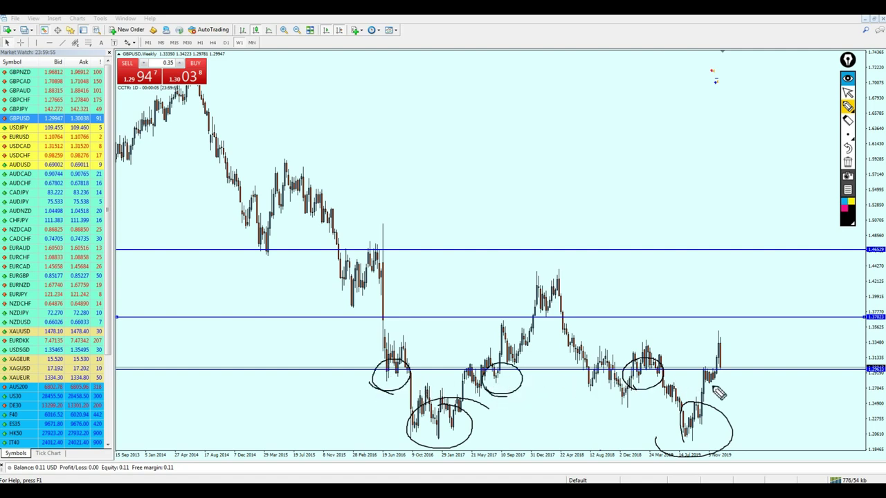
{"action": "left_click_drag", "start_coordinate": [723, 371], "coordinate": [759, 318]}
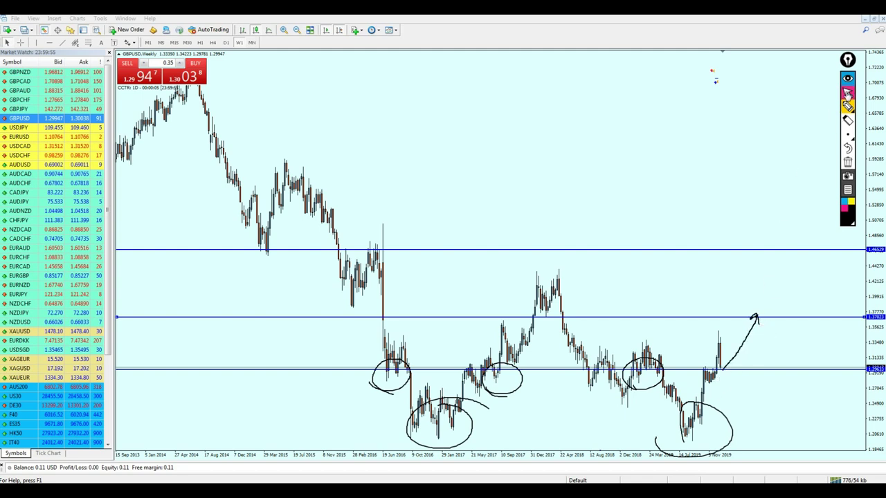
{"action": "left_click", "coordinate": [847, 162]}
- Measure from the 1.29633 line up to the 1.37623 line on the weekly chart, and return GBPUSD to the daily timeframe
{"action": "middle_click", "coordinate": [768, 332]}
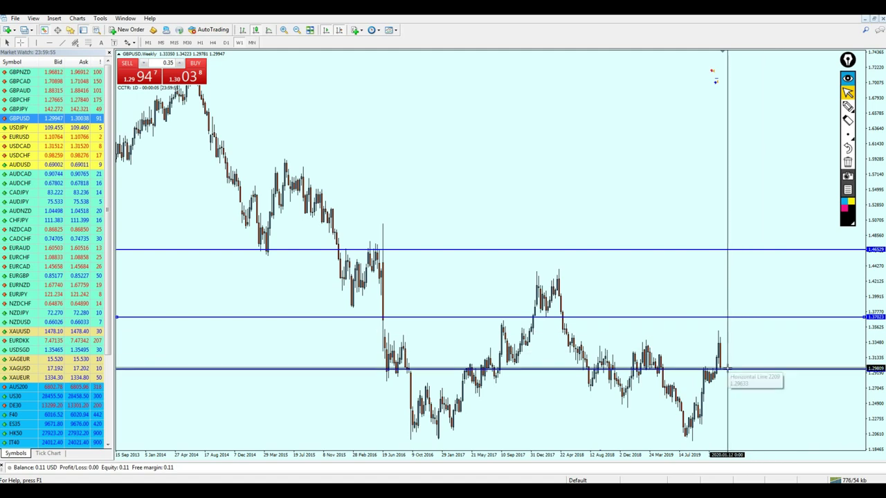
{"action": "left_click_drag", "start_coordinate": [727, 368], "coordinate": [756, 316]}
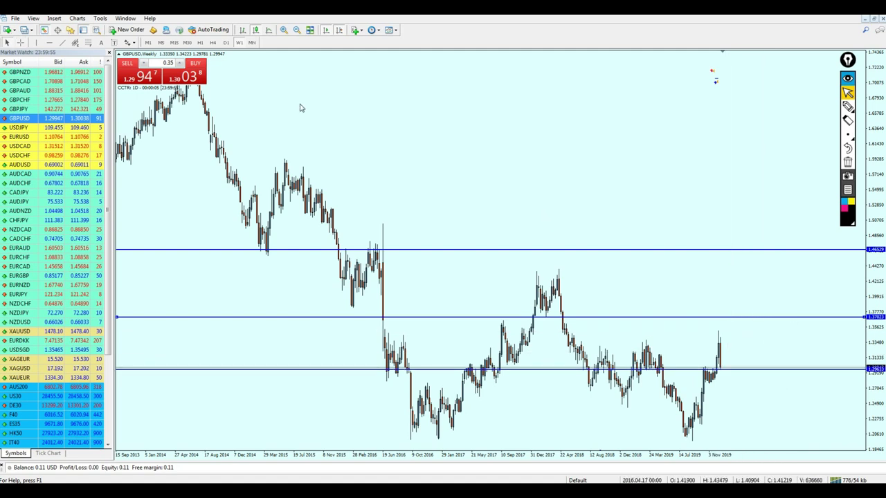
{"action": "left_click", "coordinate": [225, 43]}
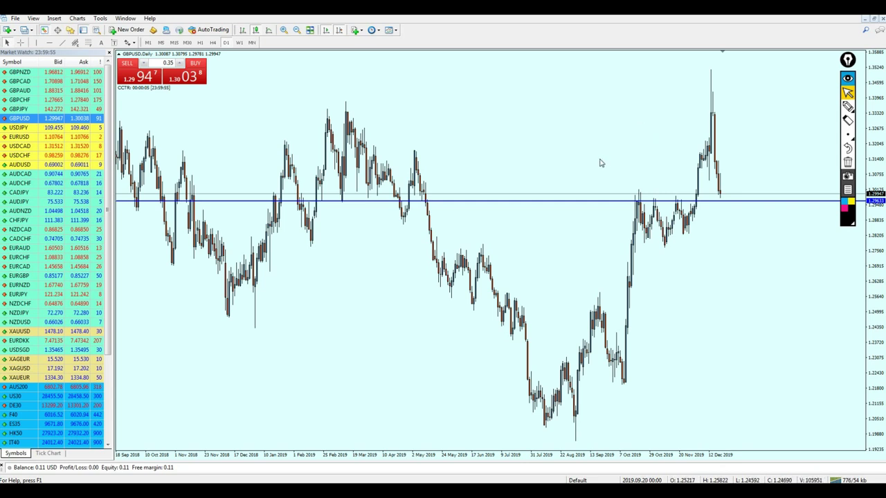
- Add a text label reading "BUY 1.29633" just below the horizontal line, beyond the latest daily candles
{"action": "key", "text": "minus"}
{"action": "key", "text": "plus"}
{"action": "left_click", "coordinate": [101, 42]}
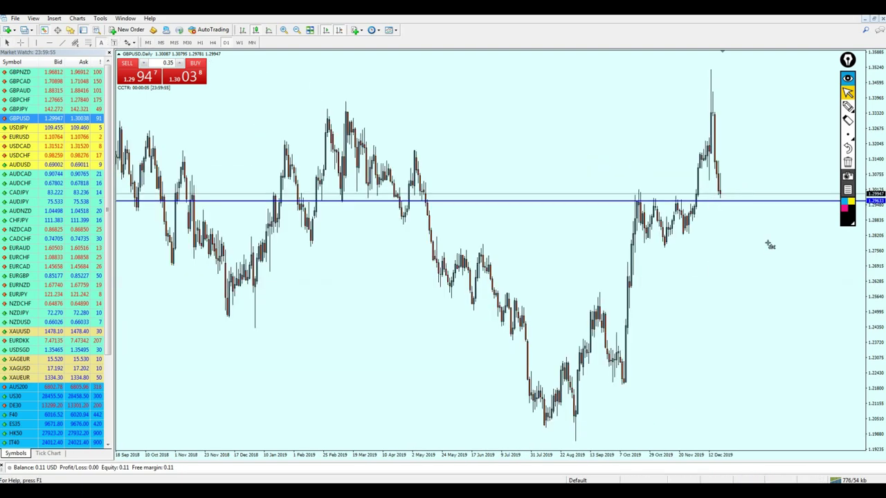
{"action": "left_click", "coordinate": [752, 228]}
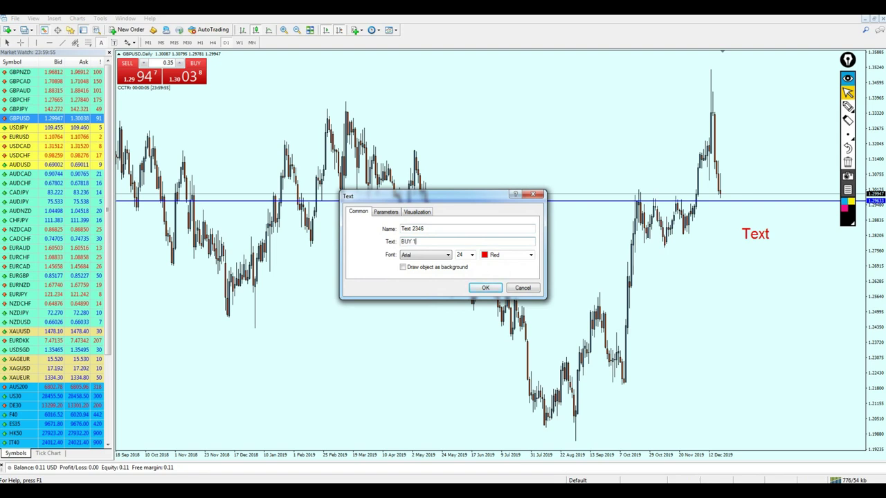
{"action": "type", "text": "BUY 1.29633"}
{"action": "key", "text": "Return"}
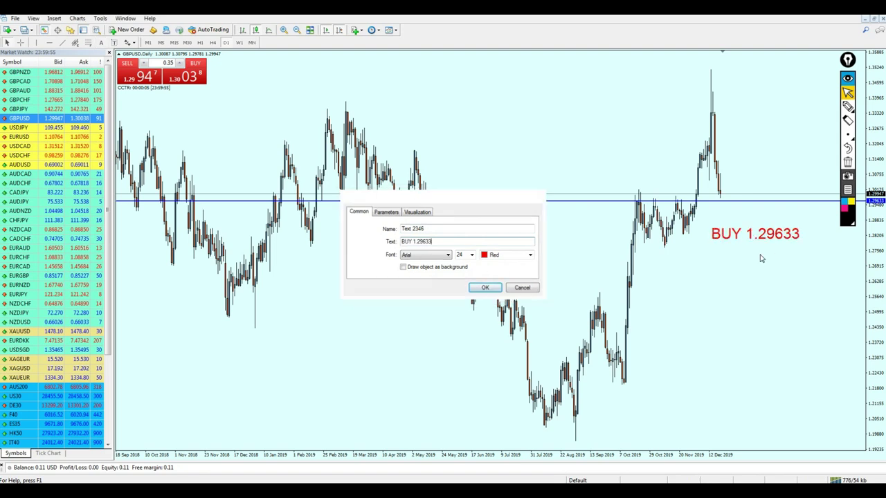
{"action": "double_click", "coordinate": [761, 231]}
- Copy the horizontal line up to 1.31629 and measure from the 1.29633 line up to it
{"action": "left_click_drag", "start_coordinate": [761, 231], "coordinate": [767, 156]}
{"action": "middle_click", "coordinate": [747, 200]}
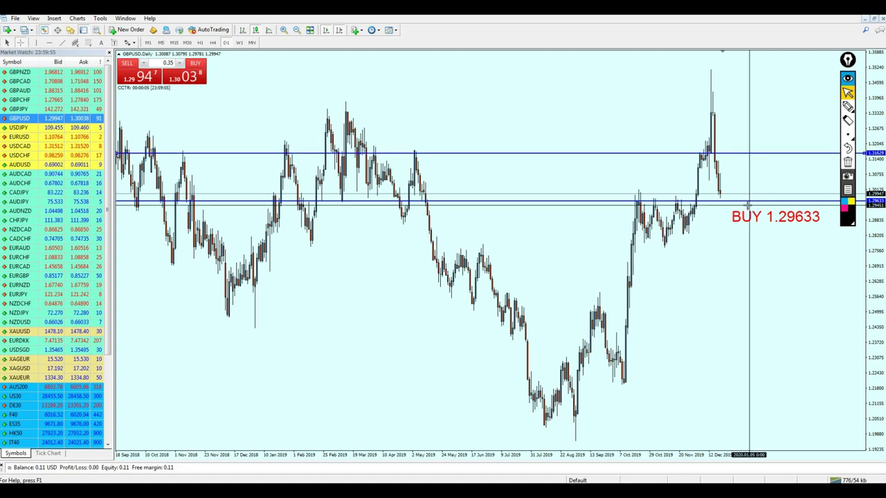
{"action": "left_click_drag", "start_coordinate": [739, 200], "coordinate": [761, 154]}
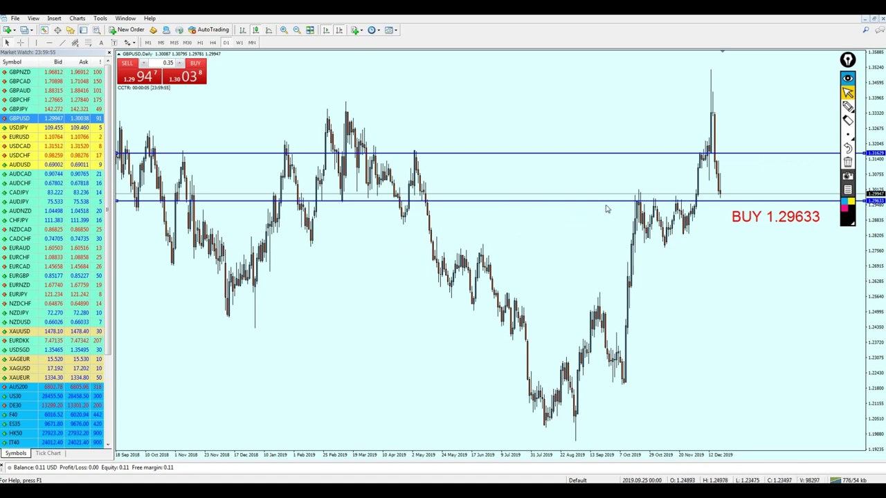
- Move the lower horizontal line down to 1.29032 and place a copy of it at 1.29672
{"action": "left_click_drag", "start_coordinate": [605, 204], "coordinate": [611, 216]}
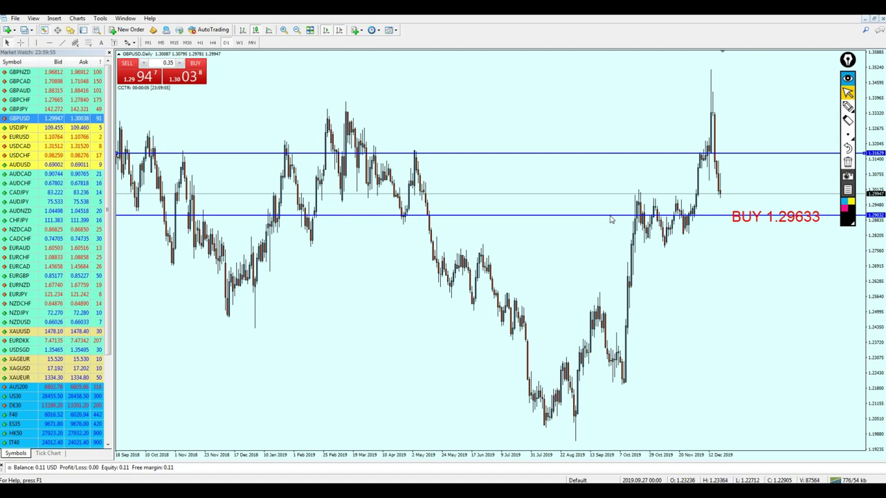
{"action": "middle_click", "coordinate": [610, 216]}
{"action": "left_click_drag", "start_coordinate": [609, 215], "coordinate": [433, 203]}
{"action": "left_click_drag", "start_coordinate": [495, 215], "coordinate": [487, 201]}
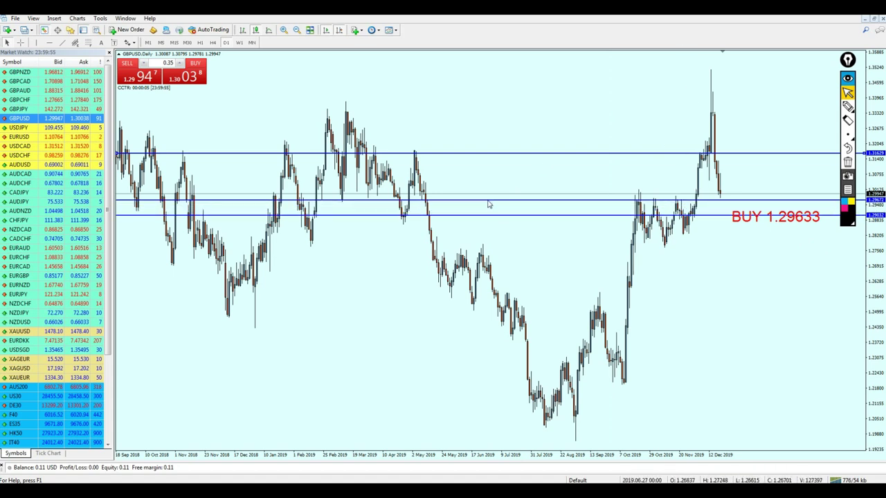
- Mark the zone between the 1.29032 and 1.29672 lines near early December 2019 in pen, and clear the mark
{"action": "left_click", "coordinate": [847, 106]}
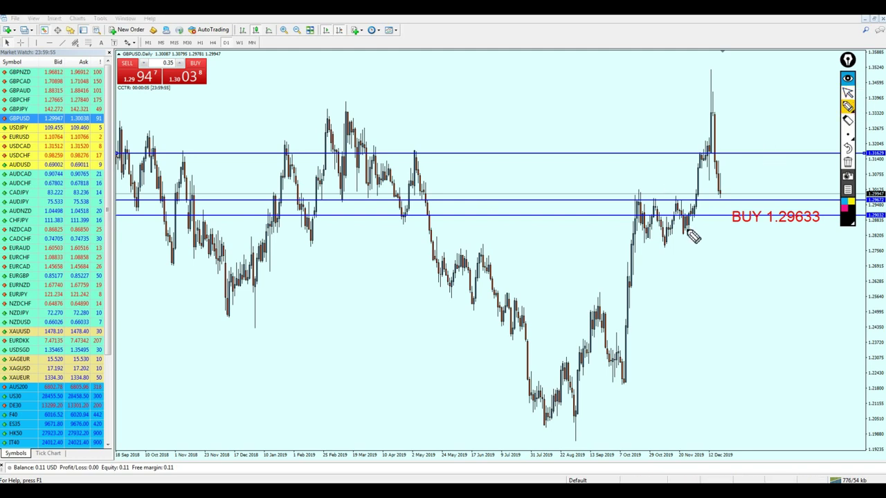
{"action": "mouse_move", "coordinate": [702, 221]}
{"action": "left_mouse_down"}
{"action": "mouse_move", "coordinate": [743, 198]}
{"action": "mouse_move", "coordinate": [701, 201]}
{"action": "left_mouse_up"}
{"action": "left_click", "coordinate": [848, 92]}
{"action": "left_click", "coordinate": [847, 162]}
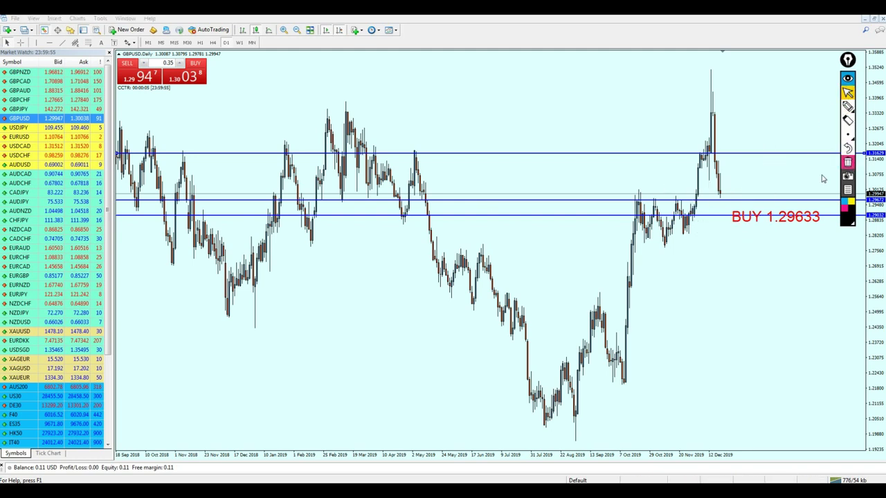
- Delete the 1.29032 and 1.31629 lines, and copy the remaining 1.29672 line up to 1.31726
{"action": "left_click", "coordinate": [691, 201]}
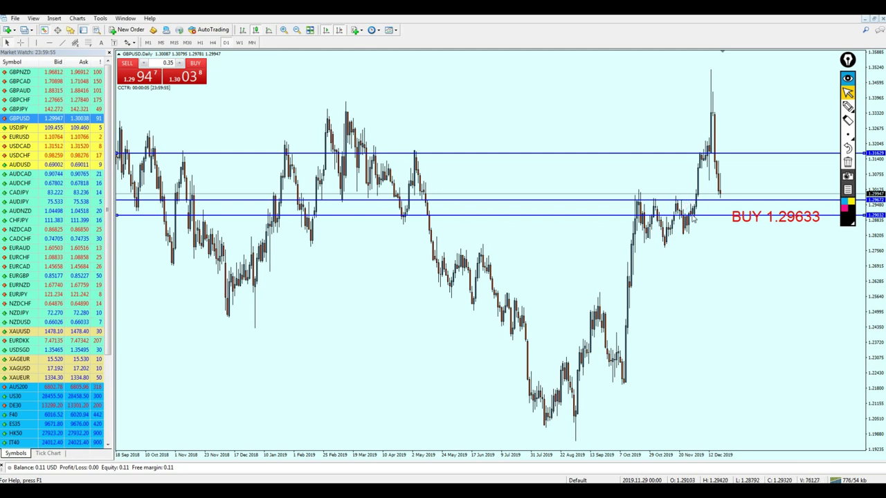
{"action": "key", "text": "Delete"}
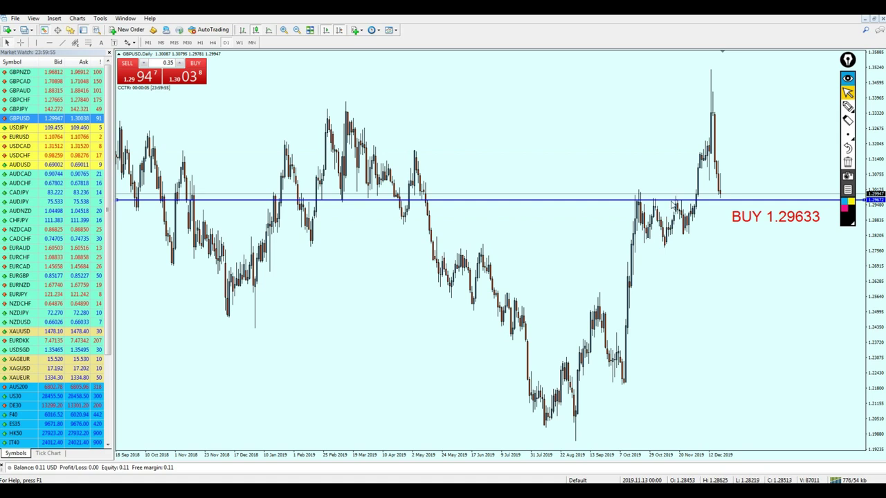
{"action": "left_click_drag", "start_coordinate": [671, 201], "coordinate": [678, 155]}
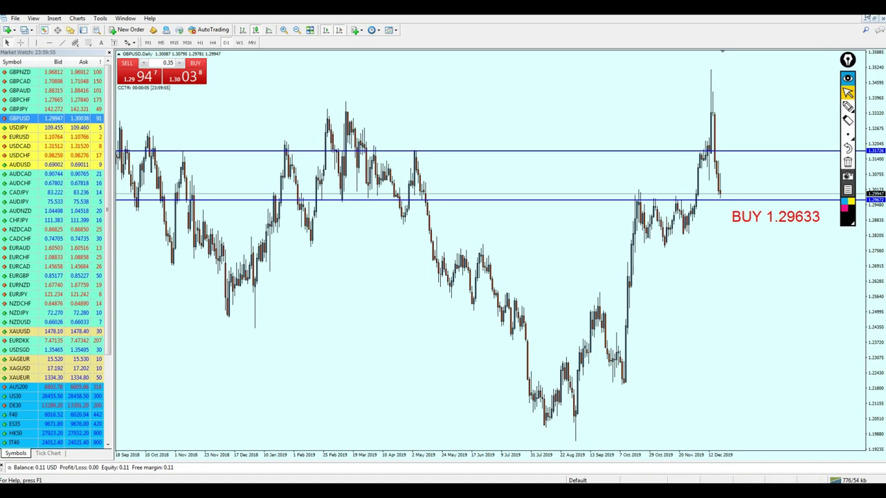
{"action": "left_click", "coordinate": [848, 106]}
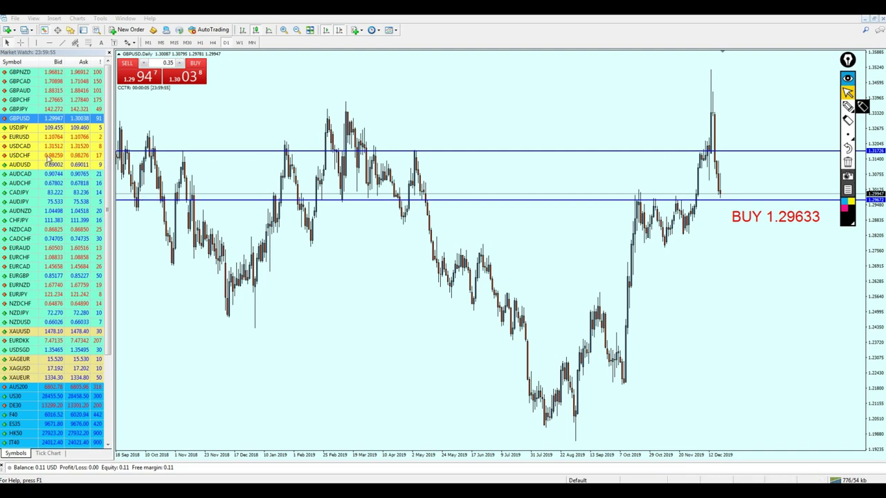
- Load AUDUSD into the chart and delete its "BUY 0.68232" text label
{"action": "left_click_drag", "start_coordinate": [30, 167], "coordinate": [375, 197]}
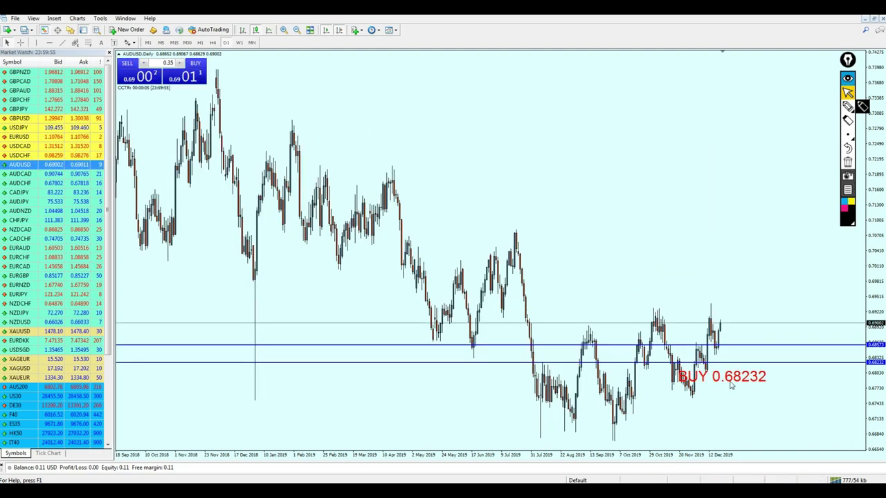
{"action": "left_click_drag", "start_coordinate": [722, 376], "coordinate": [740, 389]}
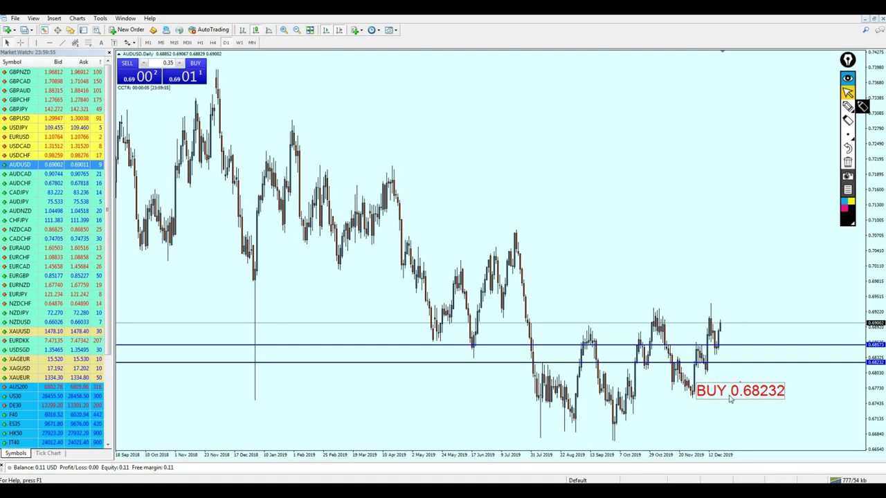
{"action": "key", "text": "Delete"}
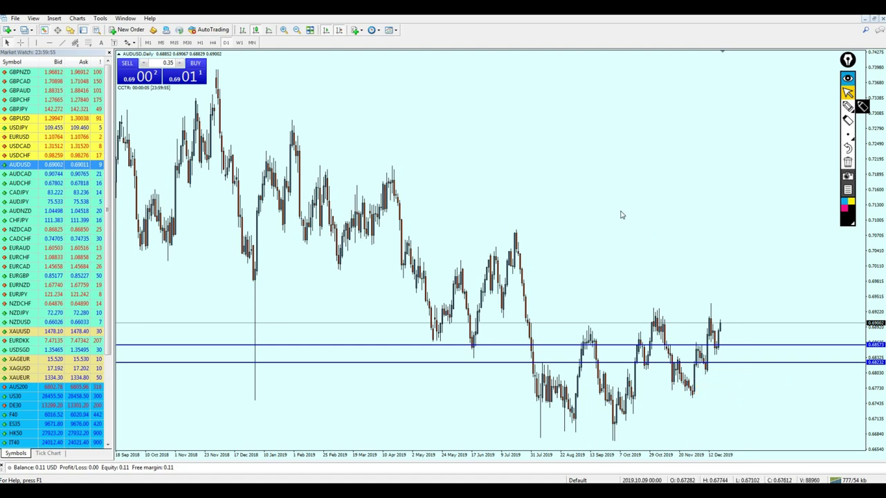
- On the weekly AUDUSD chart, raise the 0.68573 horizontal line to 0.69268 and delete the 0.68232 line
{"action": "left_click", "coordinate": [239, 42]}
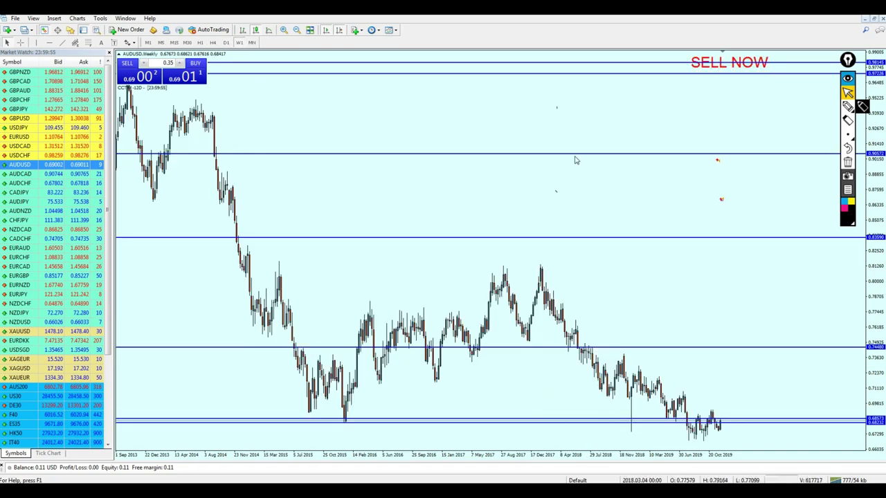
{"action": "key", "text": "plus"}
{"action": "key", "text": "plus"}
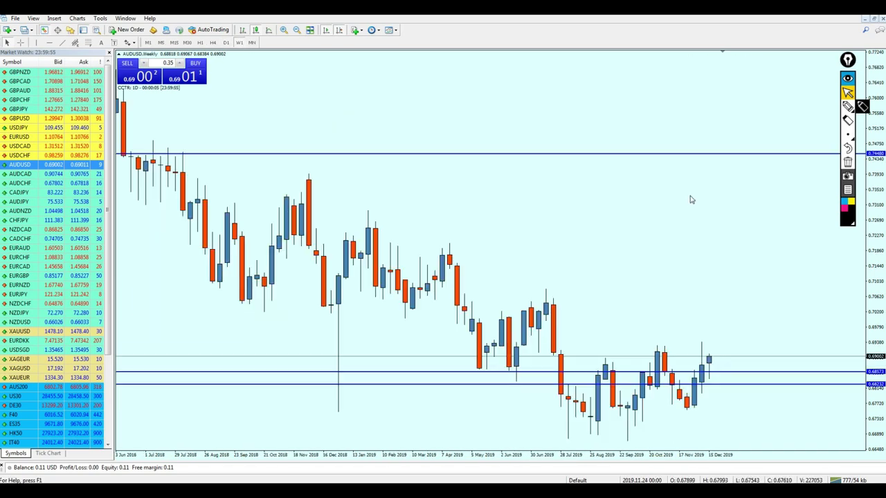
{"action": "left_click_drag", "start_coordinate": [683, 374], "coordinate": [676, 350]}
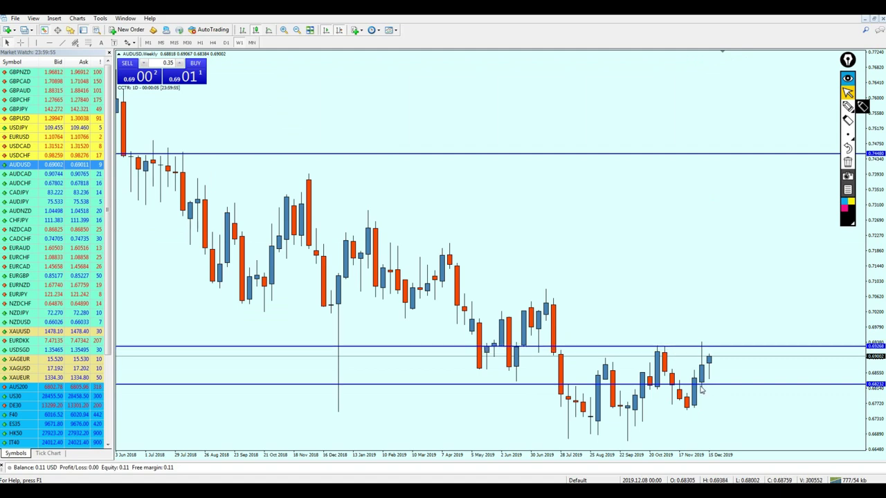
{"action": "key", "text": "Delete"}
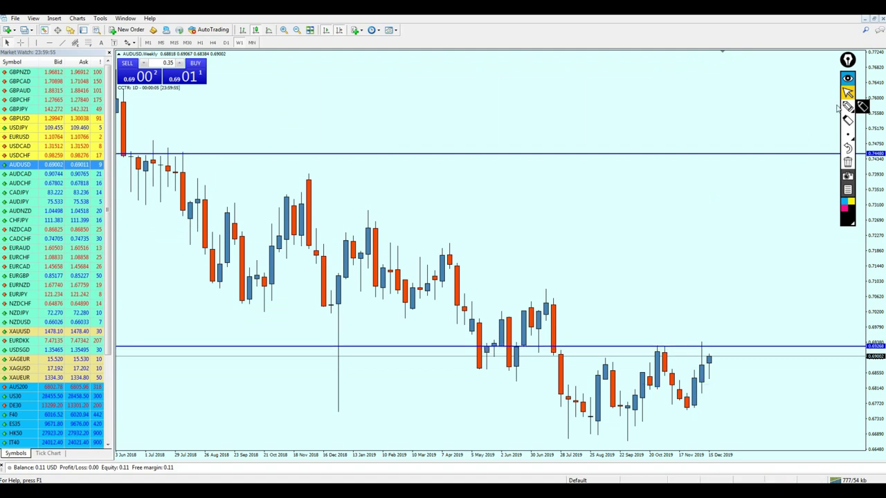
- Circle the late October and December 2019 touches of the 0.69268 line in pen, label them R1 and R2, and clear the marks
{"action": "left_click", "coordinate": [848, 106]}
{"action": "left_click_drag", "start_coordinate": [671, 342], "coordinate": [719, 345]}
{"action": "mouse_move", "coordinate": [642, 305]}
{"action": "left_mouse_down"}
{"action": "mouse_move", "coordinate": [648, 318]}
{"action": "mouse_move", "coordinate": [668, 320]}
{"action": "left_mouse_up"}
{"action": "mouse_move", "coordinate": [672, 313]}
{"action": "left_mouse_down"}
{"action": "mouse_move", "coordinate": [677, 321]}
{"action": "mouse_move", "coordinate": [711, 297]}
{"action": "mouse_move", "coordinate": [736, 324]}
{"action": "mouse_move", "coordinate": [769, 327]}
{"action": "left_mouse_up"}
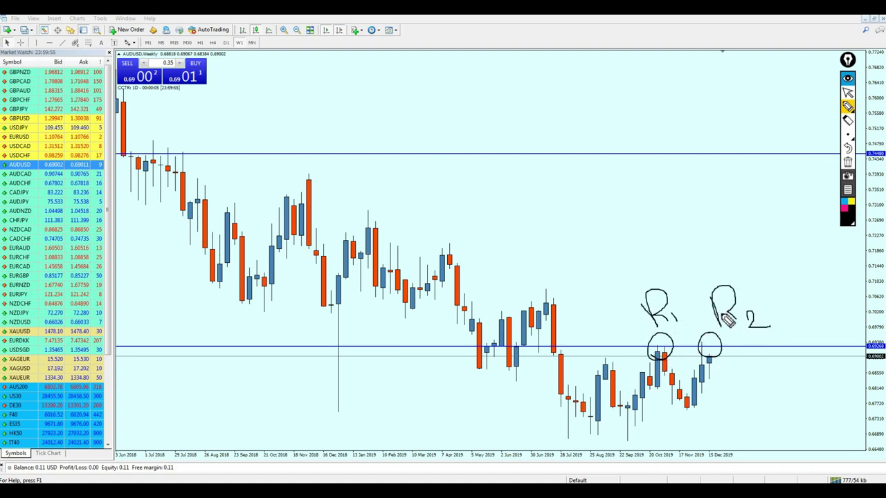
{"action": "left_click", "coordinate": [848, 162]}
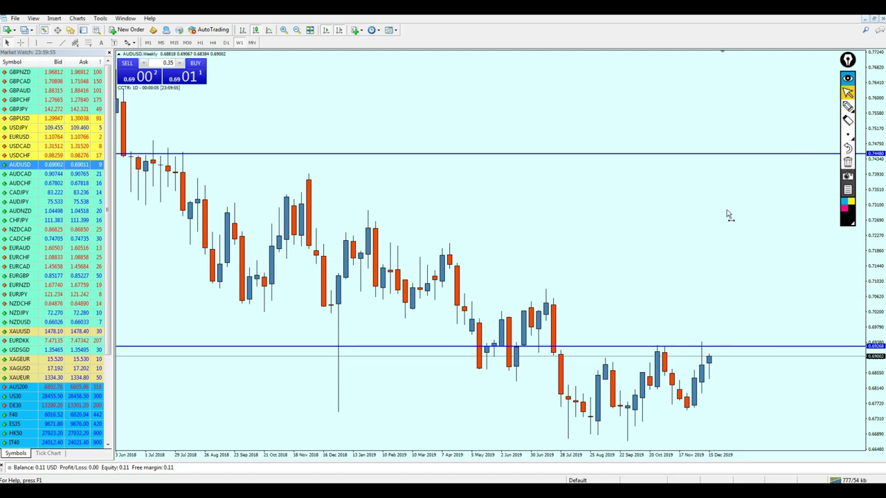
{"action": "key", "text": "minus"}
{"action": "key", "text": "minus"}
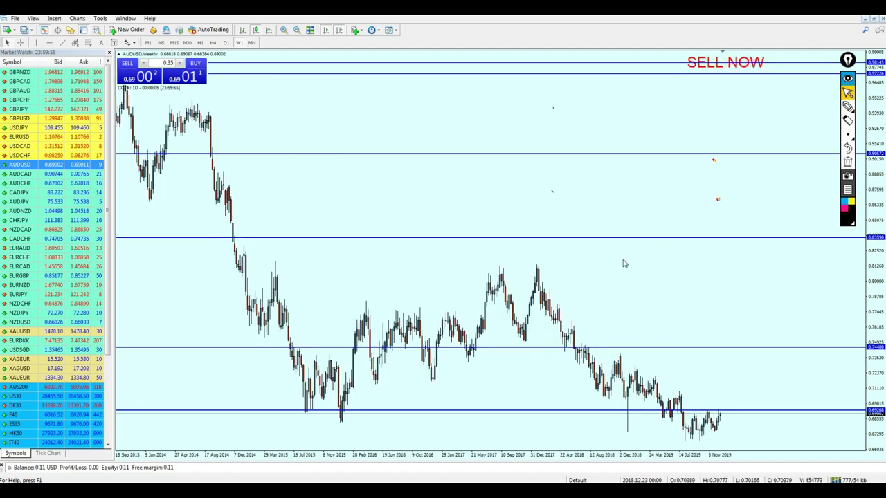
- Draw a descending trendline across the 2018–2019 highs on the weekly AUDUSD chart, and delete it
{"action": "key", "text": "minus"}
{"action": "key", "text": "plus"}
{"action": "left_click_drag", "start_coordinate": [568, 320], "coordinate": [703, 406]}
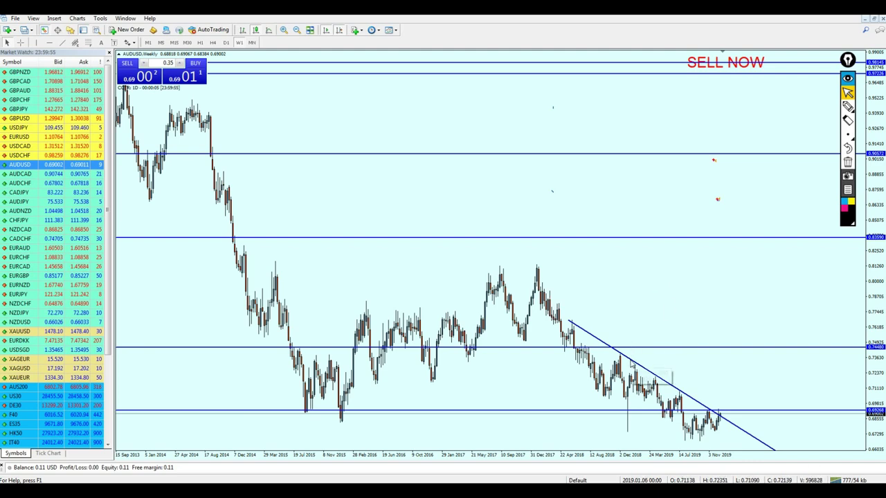
{"action": "key", "text": "BackSpace"}
- In pen, circle the latest weekly AUDUSD candle, sketch a dashed falling path from the 0.69268 line, and clear the marks
{"action": "key", "text": "plus"}
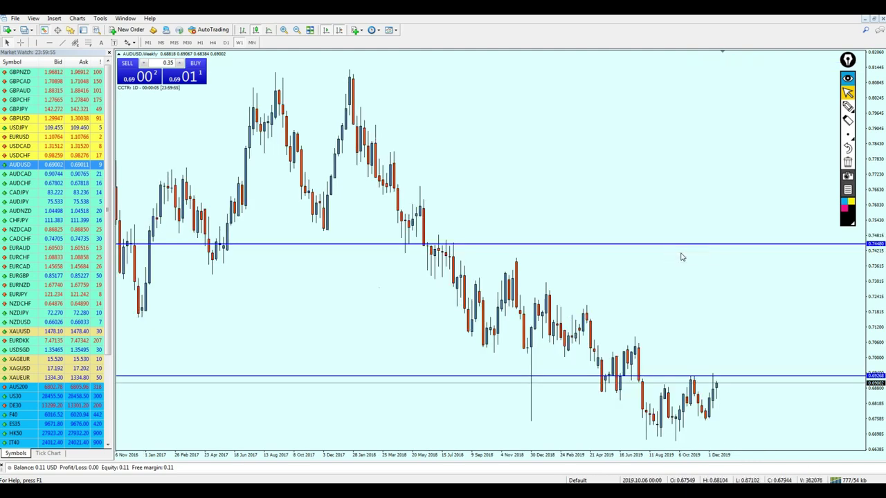
{"action": "key", "text": "plus"}
{"action": "left_click", "coordinate": [848, 106]}
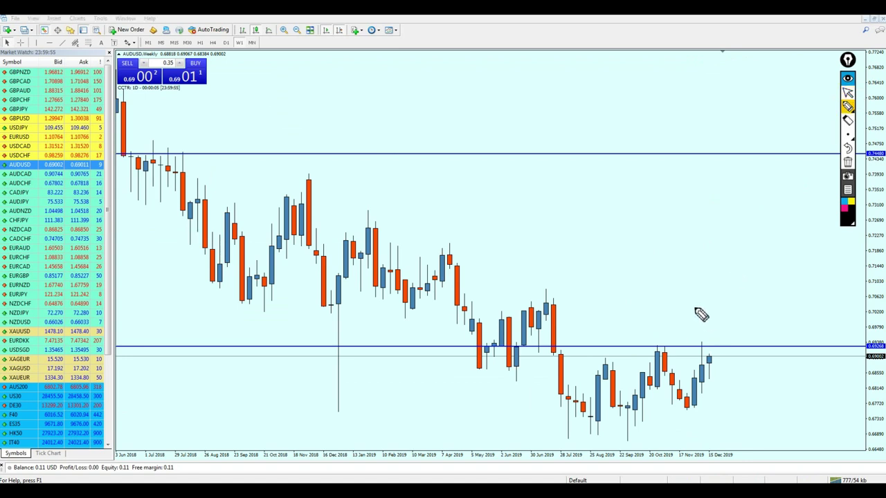
{"action": "mouse_move", "coordinate": [713, 356]}
{"action": "left_mouse_down"}
{"action": "mouse_move", "coordinate": [716, 385]}
{"action": "mouse_move", "coordinate": [713, 355]}
{"action": "left_mouse_up"}
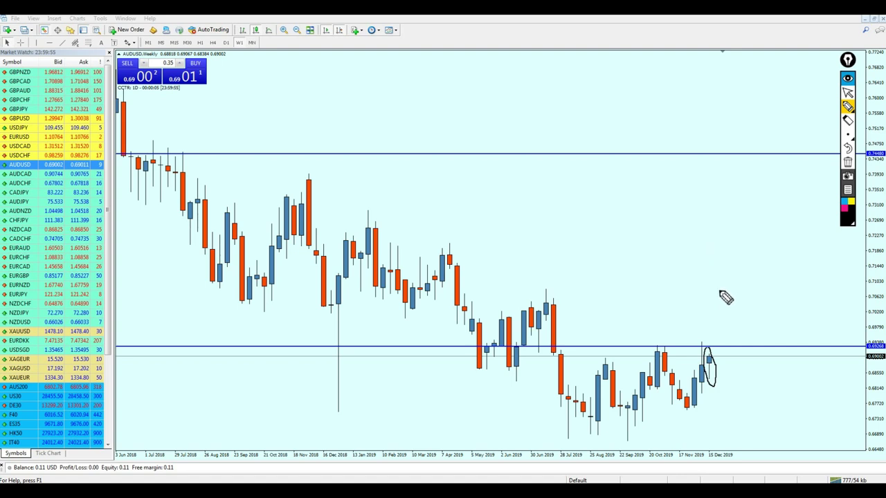
{"action": "left_click_drag", "start_coordinate": [629, 415], "coordinate": [643, 398]}
{"action": "left_click_drag", "start_coordinate": [662, 383], "coordinate": [670, 375]}
{"action": "left_click", "coordinate": [714, 342]}
{"action": "left_click_drag", "start_coordinate": [701, 350], "coordinate": [786, 437]}
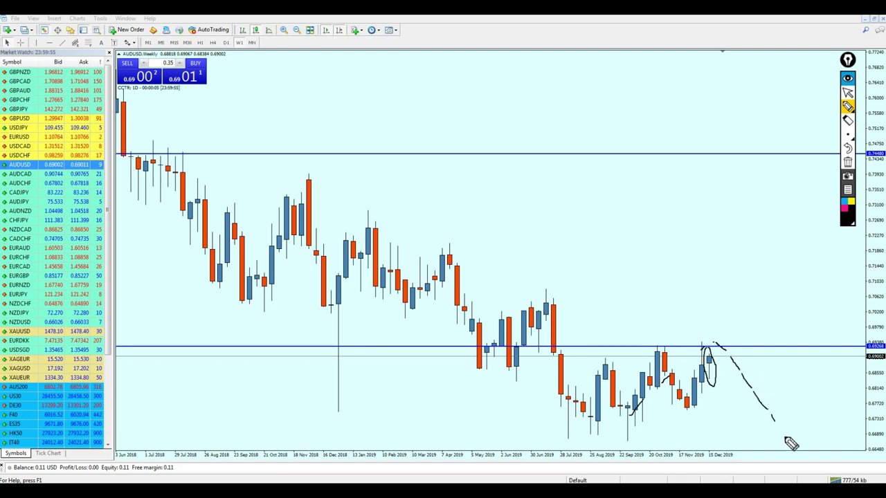
{"action": "left_click", "coordinate": [847, 92]}
{"action": "left_click", "coordinate": [848, 161]}
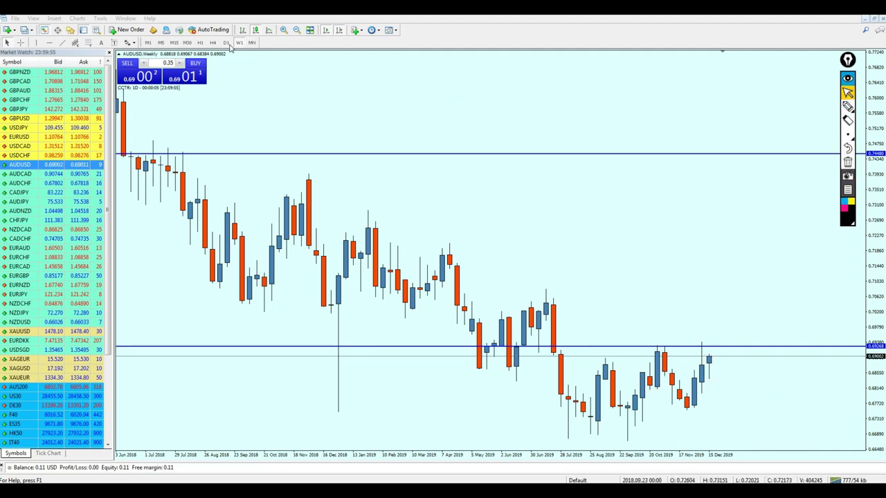
- Switch AUDUSD to the daily timeframe and lower the 0.69268 horizontal line to 0.69210
{"action": "key", "text": "minus"}
{"action": "key", "text": "minus"}
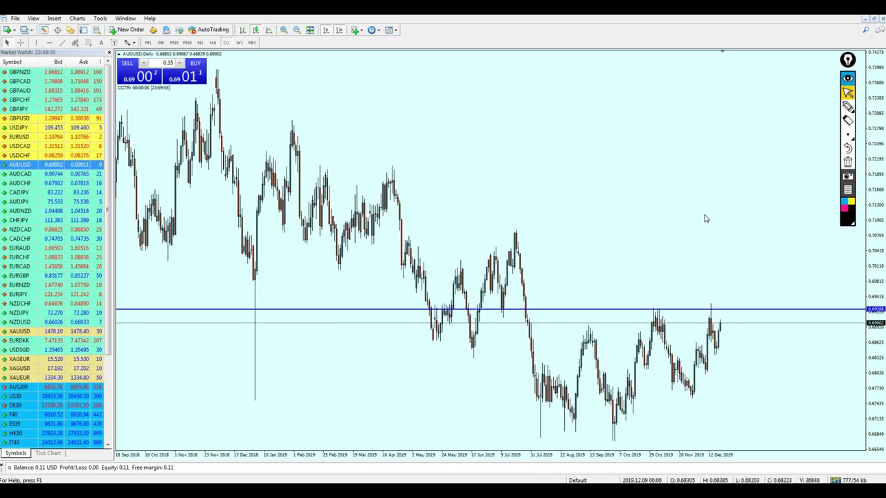
{"action": "key", "text": "plus"}
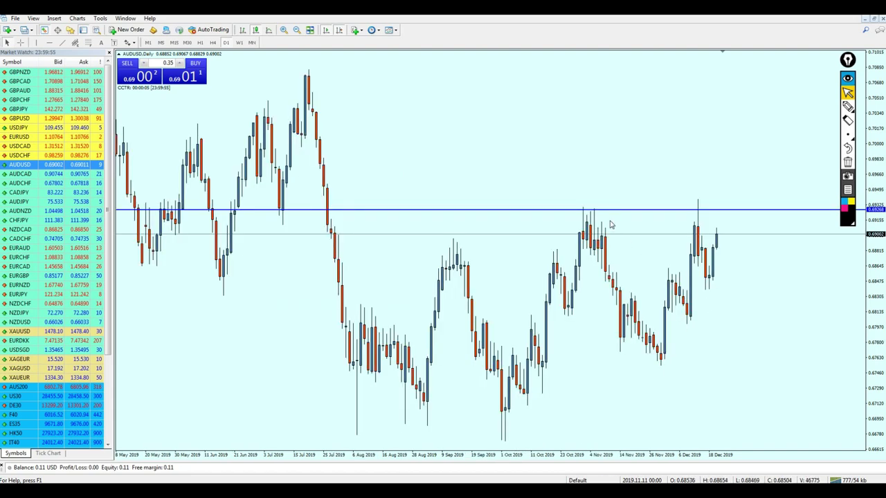
{"action": "left_click_drag", "start_coordinate": [605, 214], "coordinate": [611, 219]}
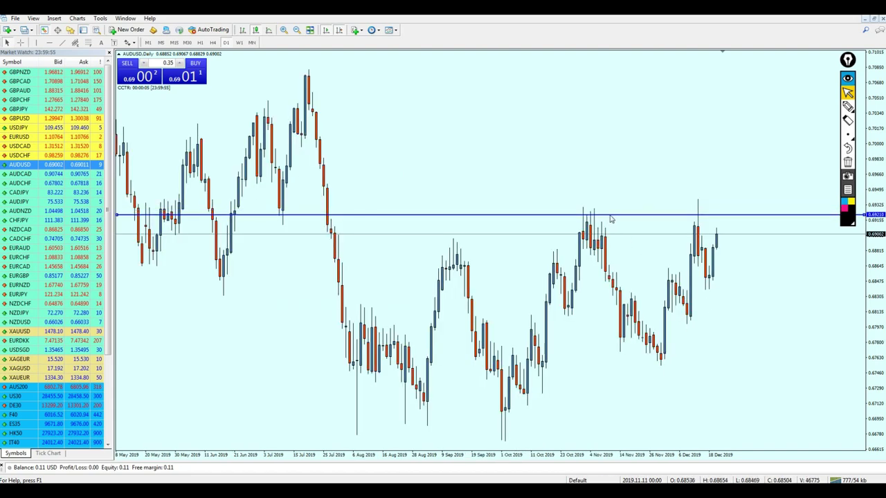
{"action": "double_click", "coordinate": [610, 215]}
{"action": "key", "text": "minus"}
{"action": "key", "text": "plus"}
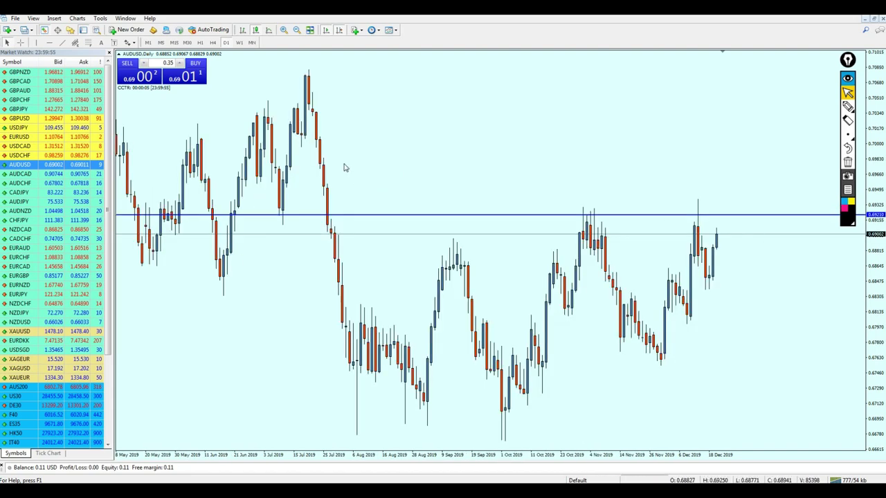
- Add a red text label named "f" reading "SELL 0.69210" and place it just above the line, past the latest candle
{"action": "left_click", "coordinate": [101, 42]}
{"action": "left_click", "coordinate": [752, 208]}
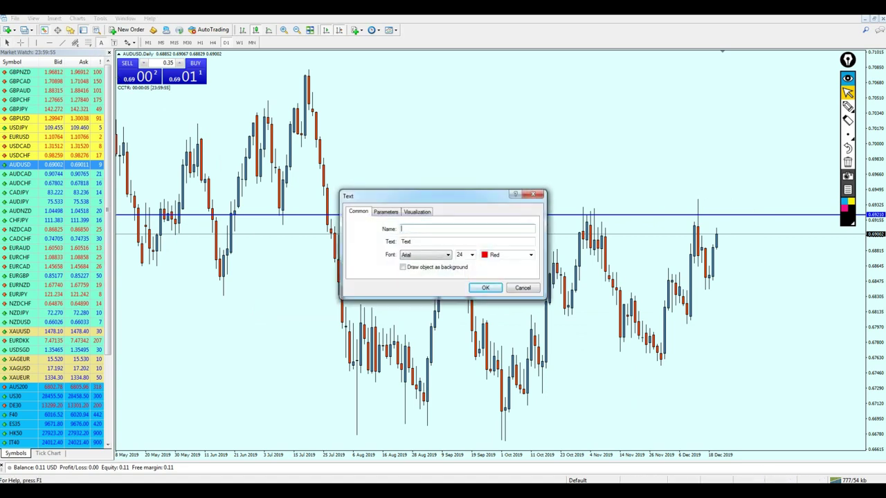
{"action": "type", "text": "f"}
{"action": "key", "text": "Tab"}
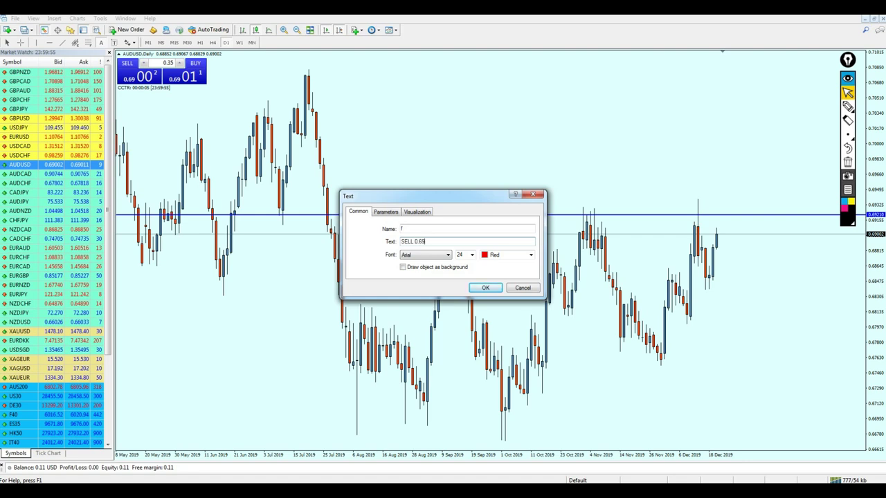
{"action": "type", "text": "0"}
{"action": "key", "text": "Return"}
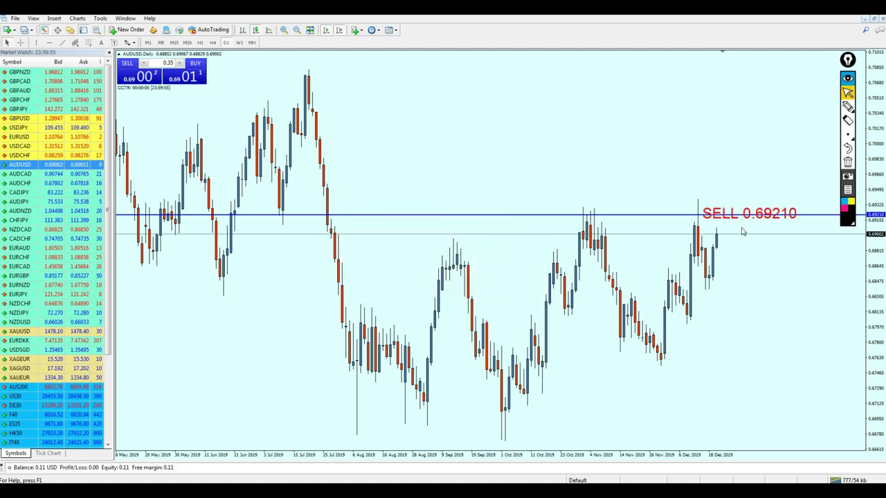
{"action": "double_click", "coordinate": [742, 225]}
{"action": "left_click_drag", "start_coordinate": [741, 225], "coordinate": [781, 207]}
{"action": "double_click", "coordinate": [781, 207]}
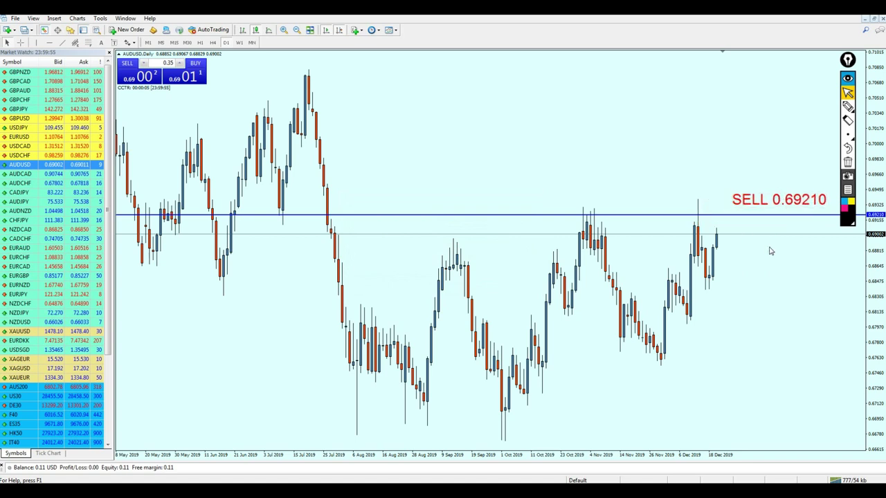
- Copy the 0.69210 line down to 0.68321, measure the distance between them, and move the SELL label clear of the candles
{"action": "middle_click", "coordinate": [723, 213]}
{"action": "right_click", "coordinate": [708, 183]}
{"action": "left_click", "coordinate": [678, 187]}
{"action": "key", "text": "minus"}
{"action": "key", "text": "minus"}
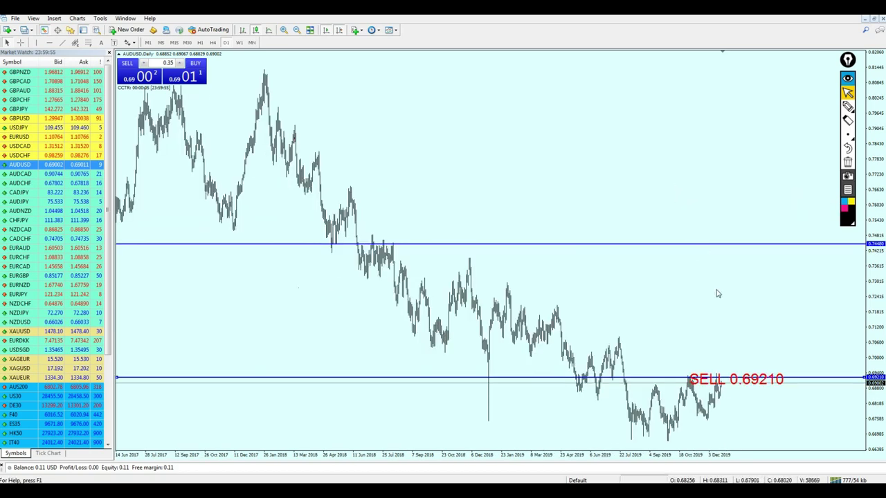
{"action": "key", "text": "plus"}
{"action": "left_click_drag", "start_coordinate": [743, 313], "coordinate": [756, 362]}
{"action": "middle_click", "coordinate": [747, 329]}
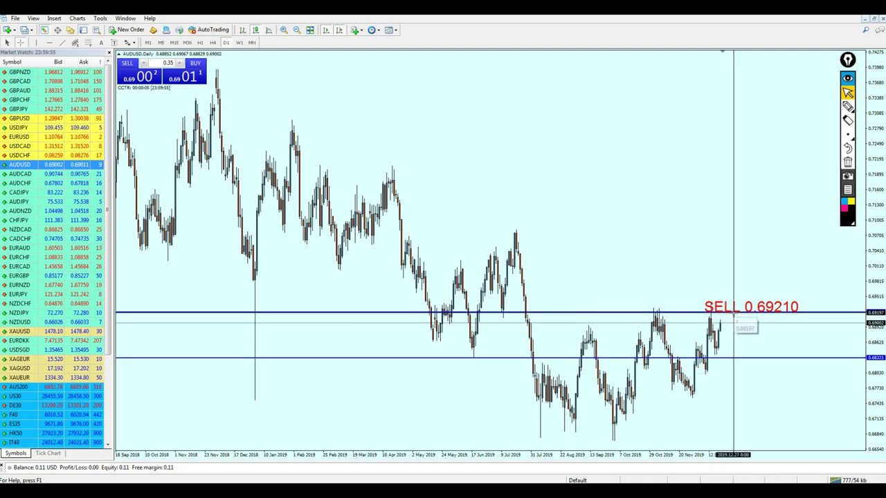
{"action": "left_click_drag", "start_coordinate": [734, 315], "coordinate": [788, 293]}
{"action": "middle_click", "coordinate": [758, 361]}
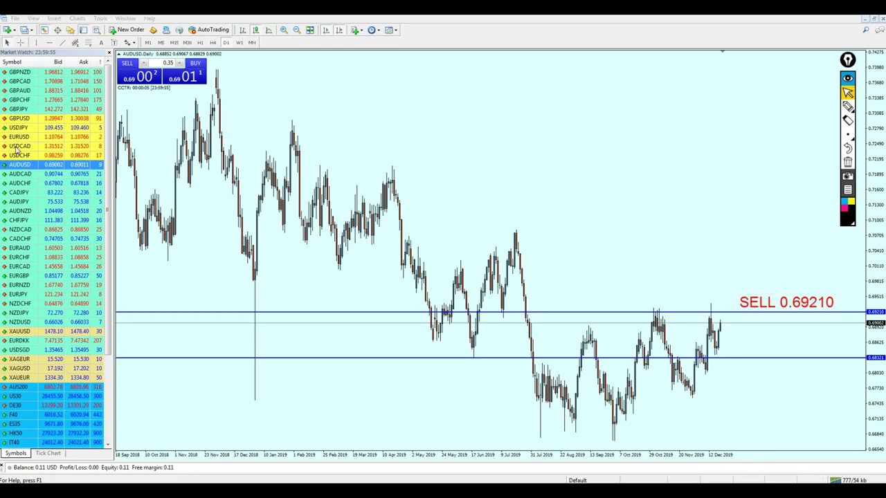
- Load USDCAD, circle the touches of the 1.31726 line and underline the recent lows with an arrow in pen, and clear the marks
{"action": "left_click_drag", "start_coordinate": [17, 147], "coordinate": [547, 218]}
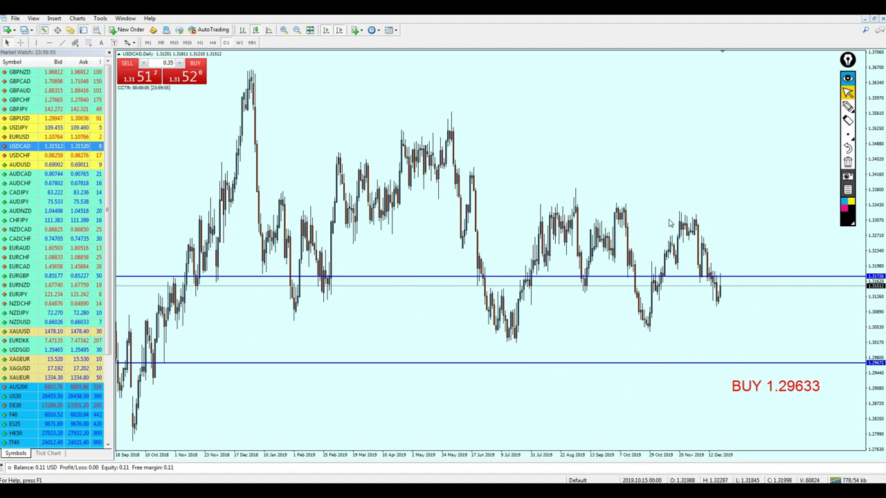
{"action": "left_click", "coordinate": [848, 106]}
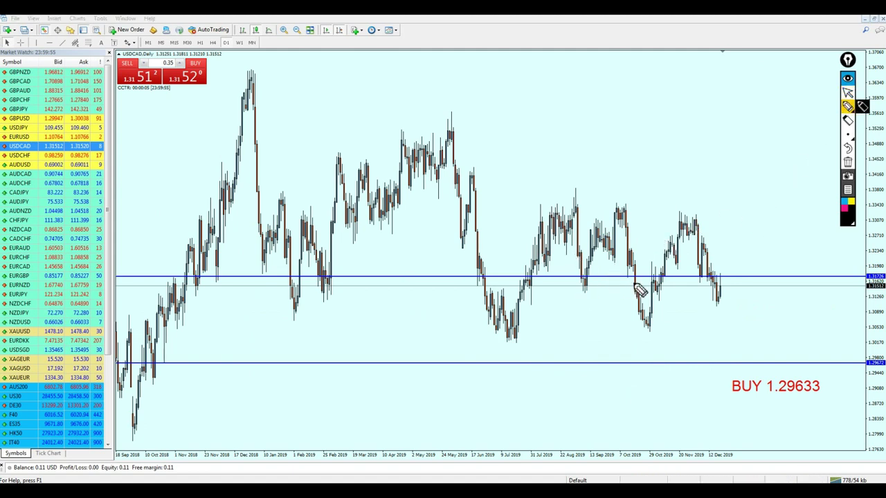
{"action": "left_click_drag", "start_coordinate": [652, 280], "coordinate": [714, 282]}
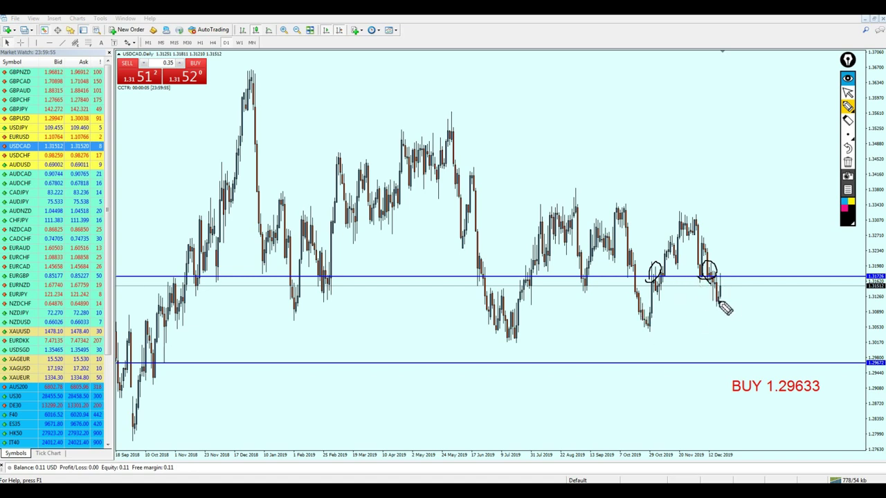
{"action": "left_click_drag", "start_coordinate": [659, 301], "coordinate": [759, 304]}
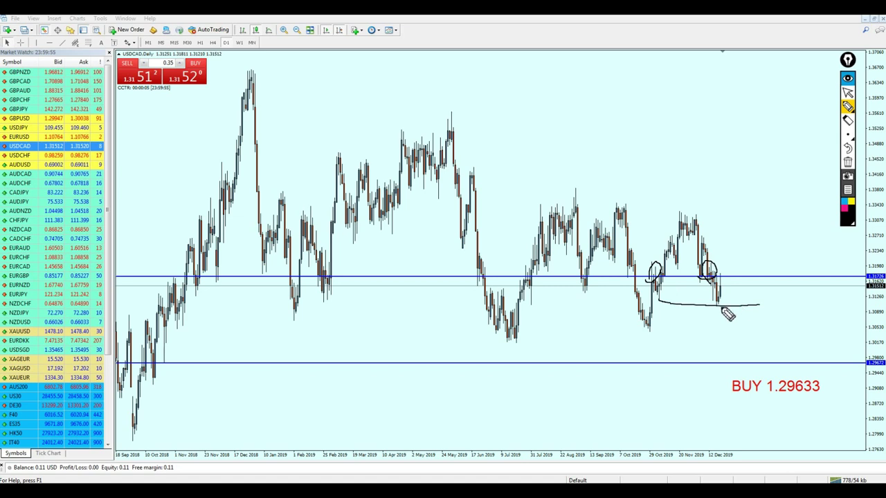
{"action": "mouse_move", "coordinate": [707, 347]}
{"action": "left_mouse_down"}
{"action": "mouse_move", "coordinate": [720, 310]}
{"action": "mouse_move", "coordinate": [721, 319]}
{"action": "left_mouse_up"}
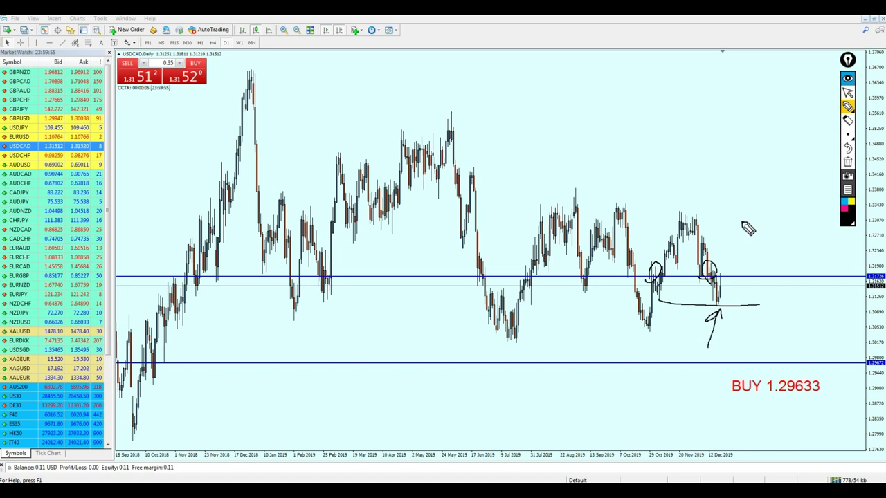
{"action": "left_click", "coordinate": [847, 93]}
{"action": "left_click", "coordinate": [848, 163]}
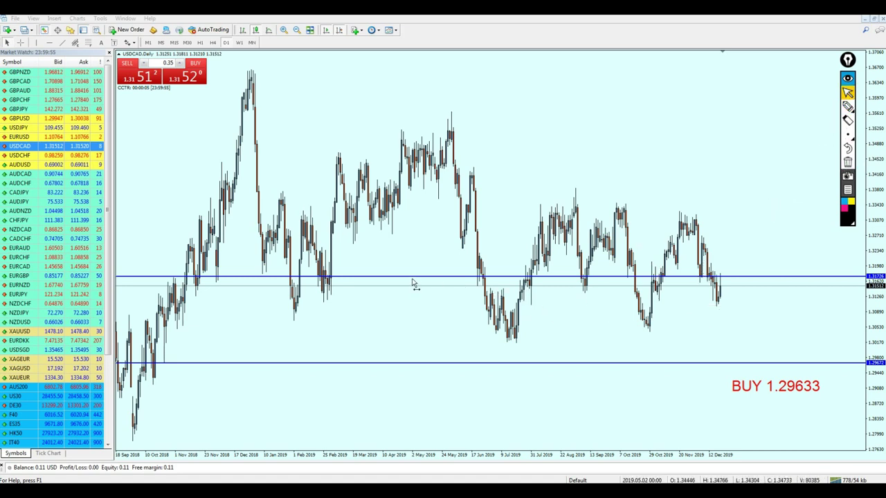
- Lower the 1.31726 horizontal line to 1.31115 at the December lows on the daily USDCAD chart
{"action": "left_click_drag", "start_coordinate": [412, 283], "coordinate": [392, 306]}
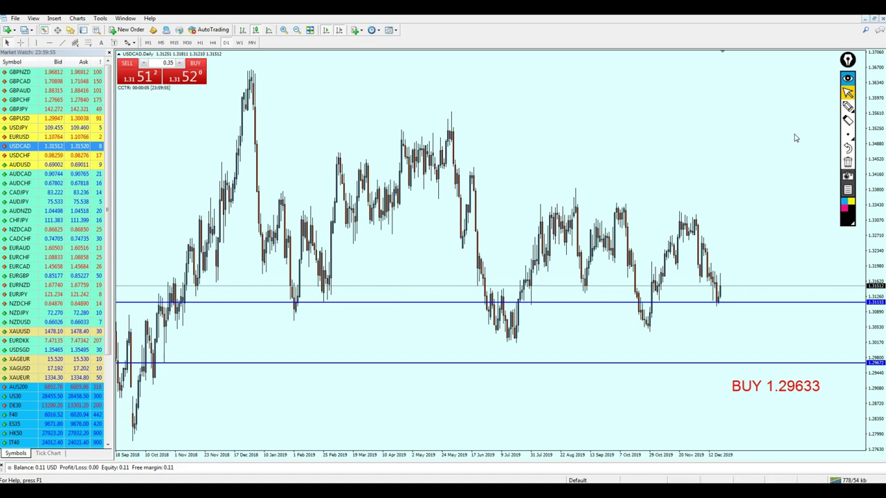
- In pen, circle and connect the early-2019, late-October and December lows around the 1.31115 line, and clear the marks
{"action": "left_click", "coordinate": [848, 106]}
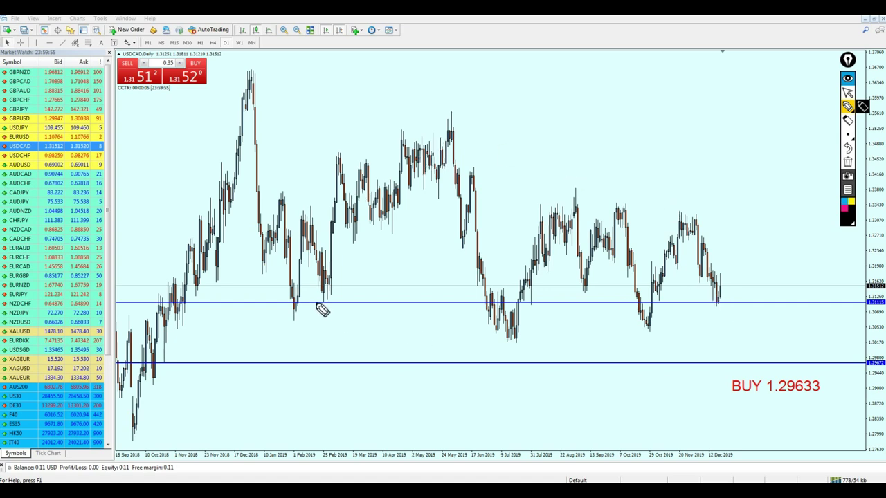
{"action": "mouse_move", "coordinate": [275, 328]}
{"action": "left_mouse_down"}
{"action": "mouse_move", "coordinate": [309, 305]}
{"action": "mouse_move", "coordinate": [274, 320]}
{"action": "mouse_move", "coordinate": [285, 439]}
{"action": "mouse_move", "coordinate": [263, 453]}
{"action": "mouse_move", "coordinate": [281, 443]}
{"action": "left_mouse_up"}
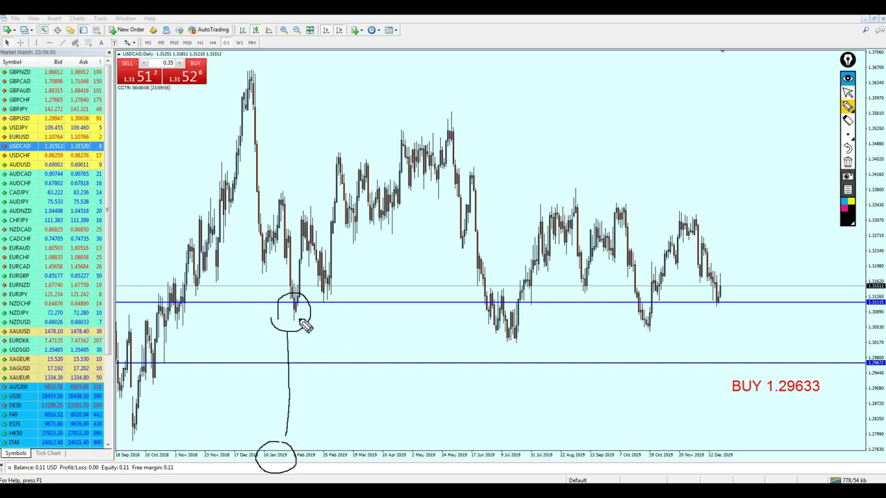
{"action": "mouse_move", "coordinate": [304, 329]}
{"action": "left_mouse_down"}
{"action": "mouse_move", "coordinate": [480, 401]}
{"action": "mouse_move", "coordinate": [660, 349]}
{"action": "mouse_move", "coordinate": [653, 339]}
{"action": "mouse_move", "coordinate": [675, 314]}
{"action": "left_mouse_up"}
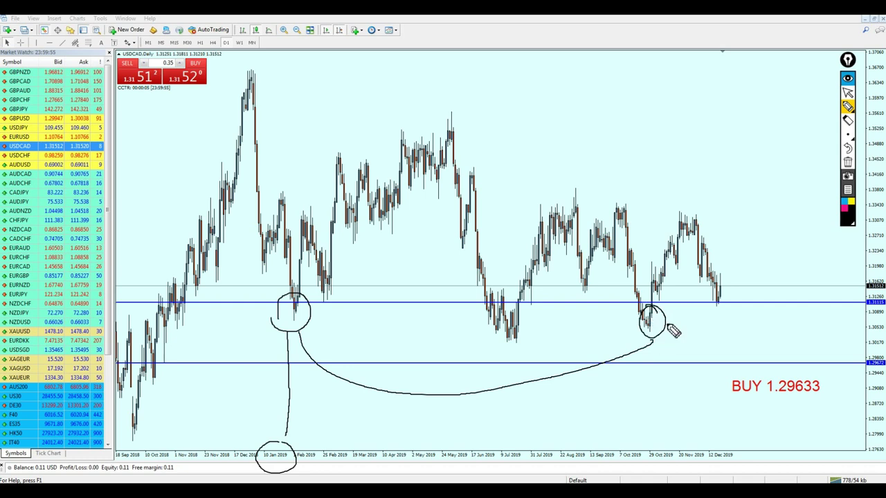
{"action": "left_click_drag", "start_coordinate": [737, 307], "coordinate": [727, 323]}
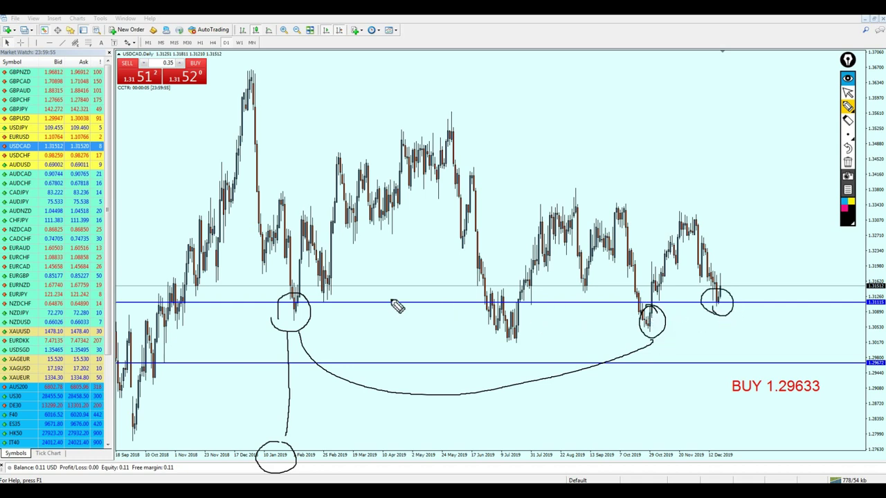
{"action": "left_click_drag", "start_coordinate": [348, 287], "coordinate": [335, 292]}
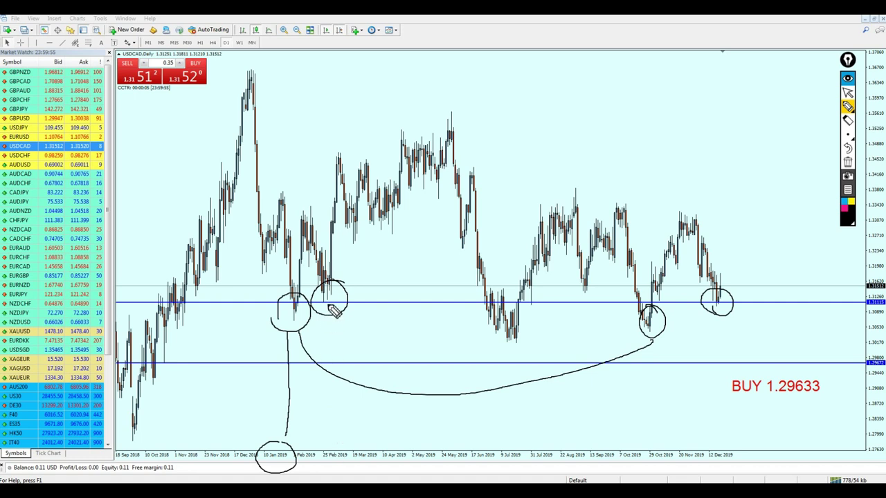
{"action": "mouse_move", "coordinate": [331, 309]}
{"action": "left_mouse_down"}
{"action": "mouse_move", "coordinate": [369, 358]}
{"action": "mouse_move", "coordinate": [720, 311]}
{"action": "mouse_move", "coordinate": [724, 296]}
{"action": "left_mouse_up"}
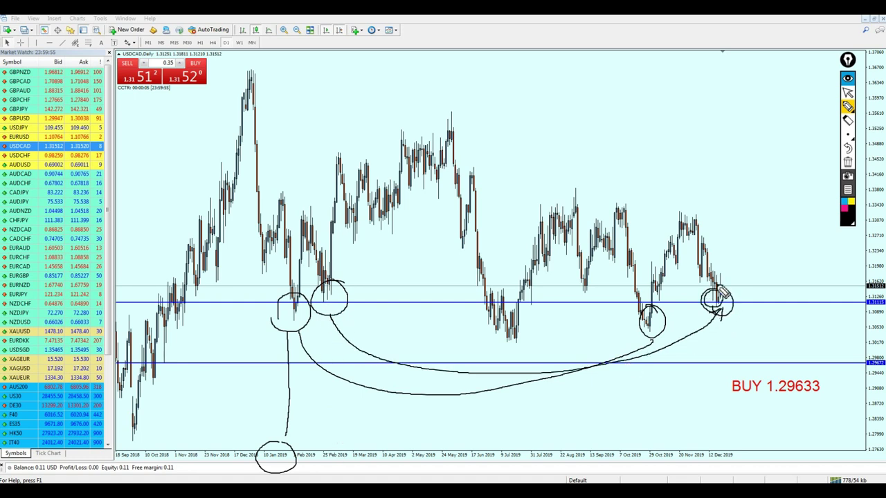
{"action": "left_click", "coordinate": [847, 92]}
{"action": "left_click", "coordinate": [847, 162]}
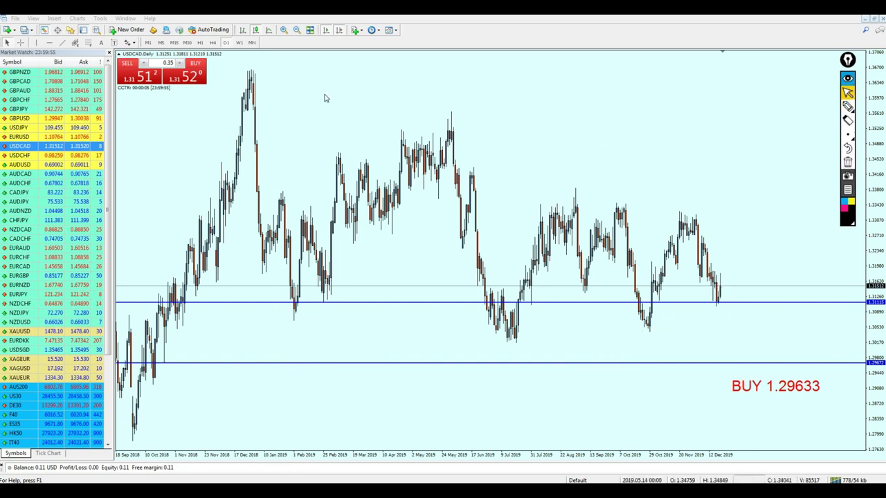
- Measure the move above the 1.31115 line, raise the line to 1.31148, and copy it up to 1.32510
{"action": "middle_click", "coordinate": [732, 293]}
{"action": "left_click_drag", "start_coordinate": [730, 285], "coordinate": [744, 243]}
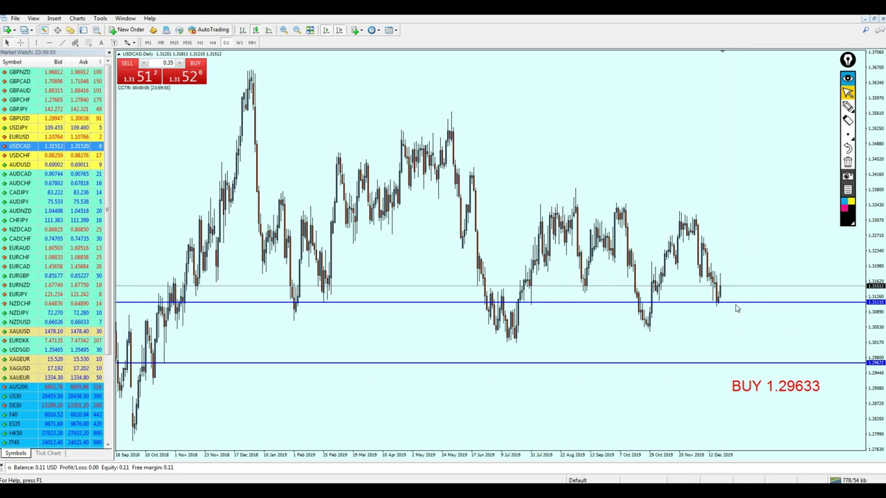
{"action": "mouse_move", "coordinate": [734, 301]}
{"action": "left_mouse_down"}
{"action": "mouse_move", "coordinate": [736, 252]}
{"action": "mouse_move", "coordinate": [738, 300]}
{"action": "left_mouse_up"}
{"action": "left_click_drag", "start_coordinate": [738, 300], "coordinate": [741, 244], "text": "ctrl"}
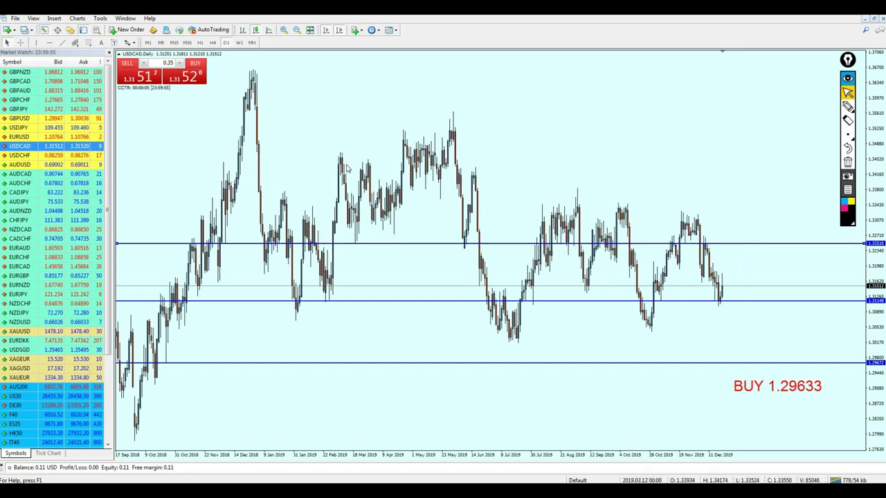
- Switch USDCAD to the H4 timeframe and raise the 1.31148 line to 1.31394
{"action": "left_click", "coordinate": [213, 42]}
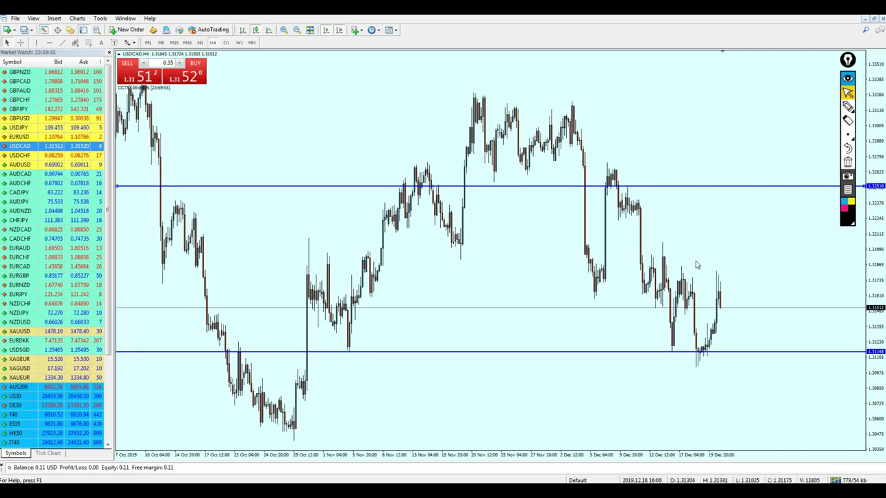
{"action": "key", "text": "minus"}
{"action": "key", "text": "plus"}
{"action": "left_click_drag", "start_coordinate": [436, 354], "coordinate": [412, 331]}
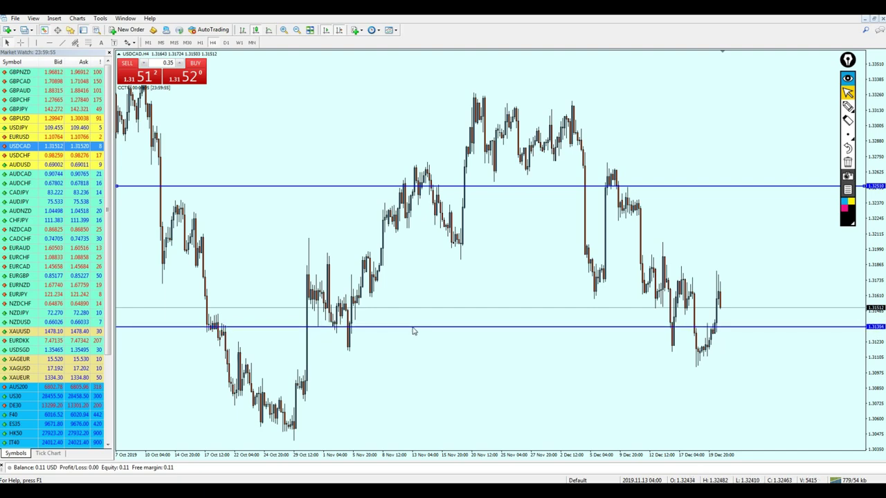
- Circle the early-September lows around the lower horizontal line on the H4 USDCAD chart in pen, and clear the mark
{"action": "key", "text": "minus"}
{"action": "key", "text": "plus"}
{"action": "key", "text": "minus"}
{"action": "key", "text": "plus"}
{"action": "scroll", "coordinate": [415, 316], "scroll_direction": "up", "scroll_amount": 5}
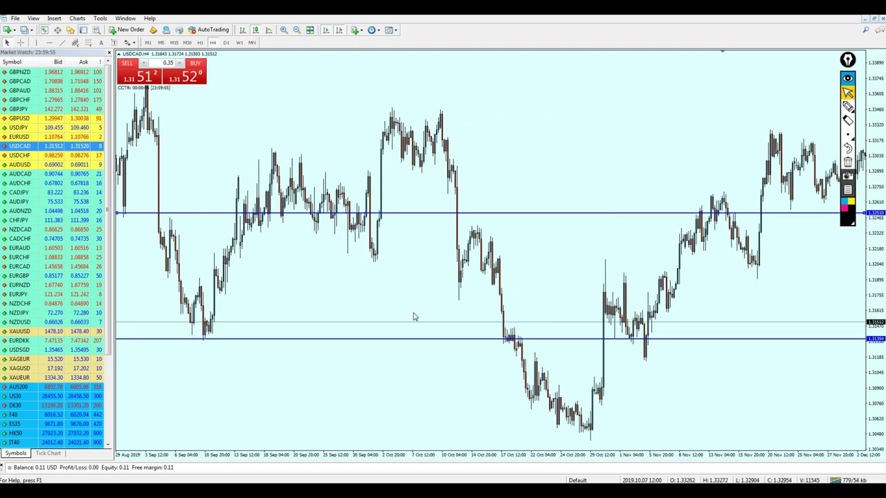
{"action": "scroll", "coordinate": [415, 316], "scroll_direction": "up", "scroll_amount": 1}
{"action": "left_click", "coordinate": [848, 106]}
{"action": "mouse_move", "coordinate": [278, 366]}
{"action": "left_mouse_down"}
{"action": "mouse_move", "coordinate": [238, 357]}
{"action": "mouse_move", "coordinate": [236, 346]}
{"action": "left_mouse_up"}
{"action": "left_click", "coordinate": [848, 92]}
{"action": "left_click", "coordinate": [848, 162]}
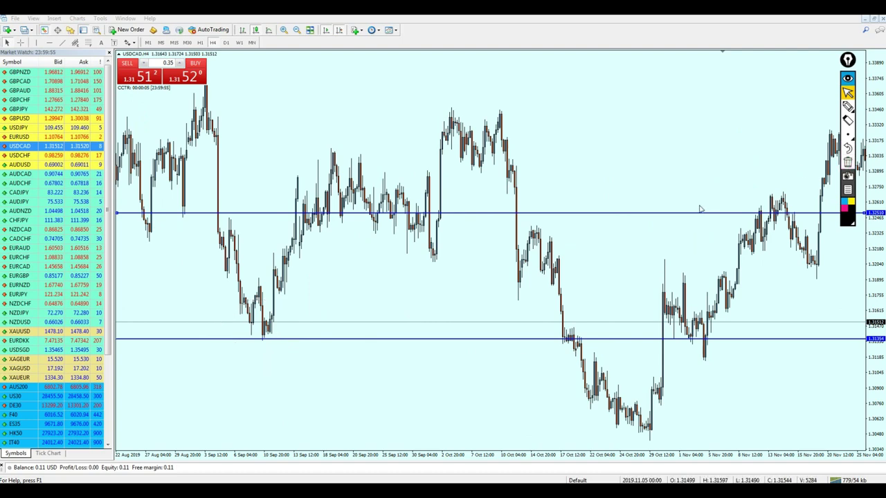
- In pen, link the early-November lows with the December rebound, circle the recent highs, draw an arrow up to the 1.32510 line, and clear the marks
{"action": "scroll", "coordinate": [566, 310], "scroll_direction": "up", "scroll_amount": 5}
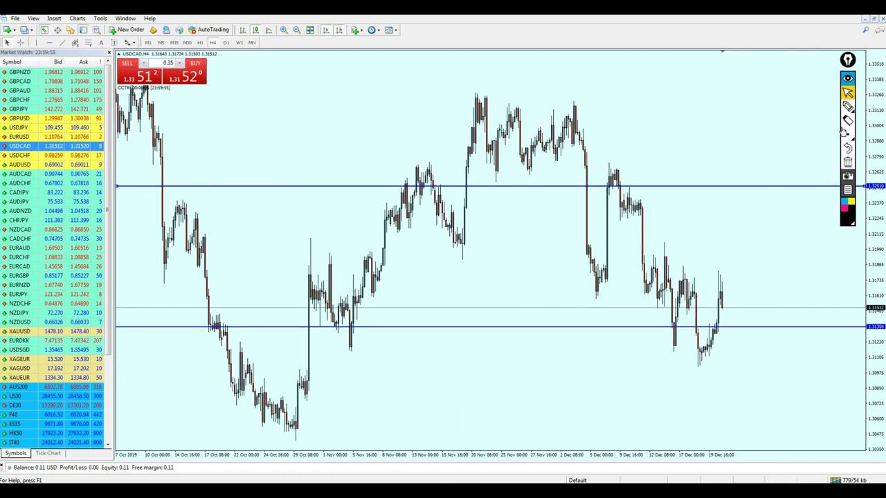
{"action": "left_click", "coordinate": [848, 106]}
{"action": "mouse_move", "coordinate": [347, 339]}
{"action": "left_mouse_down"}
{"action": "mouse_move", "coordinate": [372, 317]}
{"action": "mouse_move", "coordinate": [334, 340]}
{"action": "mouse_move", "coordinate": [700, 362]}
{"action": "left_mouse_up"}
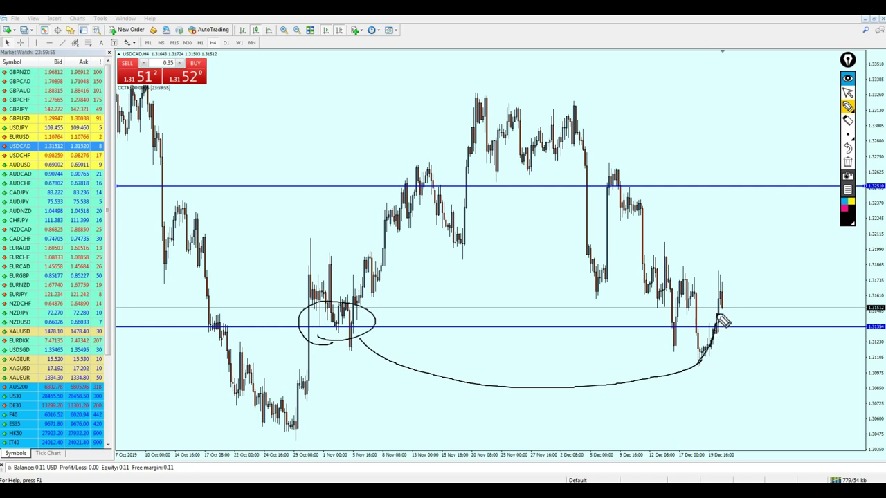
{"action": "mouse_move", "coordinate": [715, 263]}
{"action": "left_mouse_down"}
{"action": "mouse_move", "coordinate": [742, 279]}
{"action": "mouse_move", "coordinate": [692, 281]}
{"action": "left_mouse_up"}
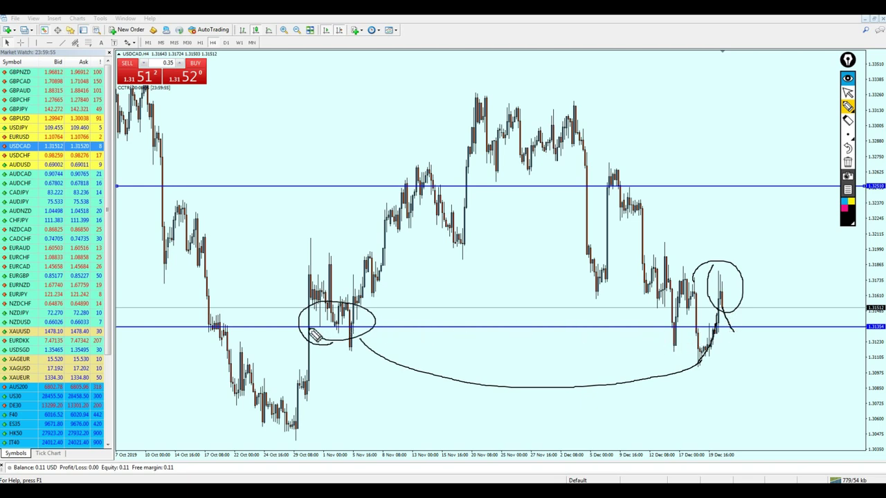
{"action": "mouse_move", "coordinate": [313, 336]}
{"action": "left_mouse_down"}
{"action": "mouse_move", "coordinate": [352, 337]}
{"action": "mouse_move", "coordinate": [454, 376]}
{"action": "mouse_move", "coordinate": [719, 337]}
{"action": "mouse_move", "coordinate": [760, 275]}
{"action": "mouse_move", "coordinate": [793, 188]}
{"action": "mouse_move", "coordinate": [784, 194]}
{"action": "mouse_move", "coordinate": [798, 206]}
{"action": "left_mouse_up"}
{"action": "mouse_move", "coordinate": [603, 193]}
{"action": "left_mouse_down"}
{"action": "mouse_move", "coordinate": [658, 176]}
{"action": "mouse_move", "coordinate": [645, 209]}
{"action": "left_mouse_up"}
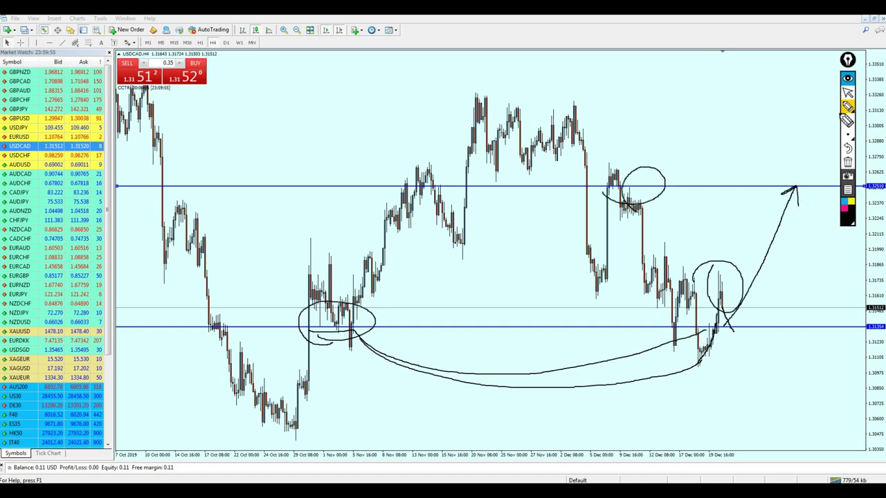
{"action": "left_click", "coordinate": [848, 92]}
{"action": "left_click", "coordinate": [848, 162]}
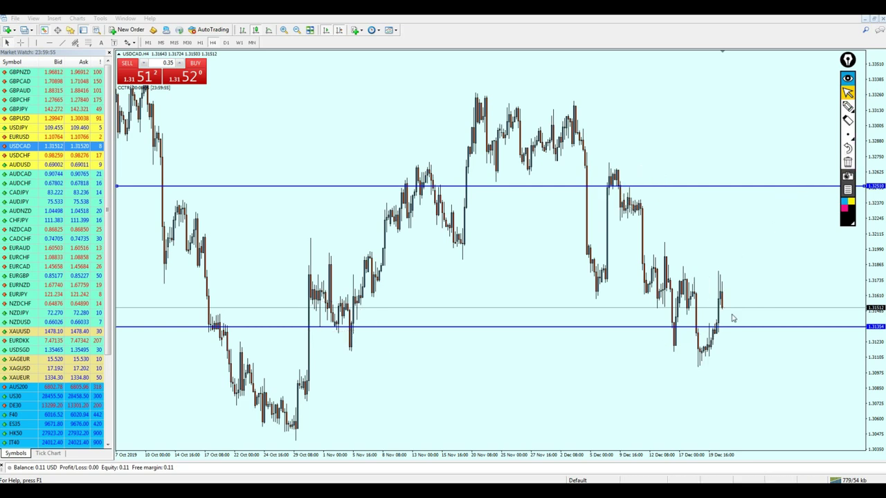
- Add the text label "BUY 1.31354" and place it just under the lower line beside the latest USDCAD candles
{"action": "left_click", "coordinate": [101, 43]}
{"action": "left_click", "coordinate": [750, 353]}
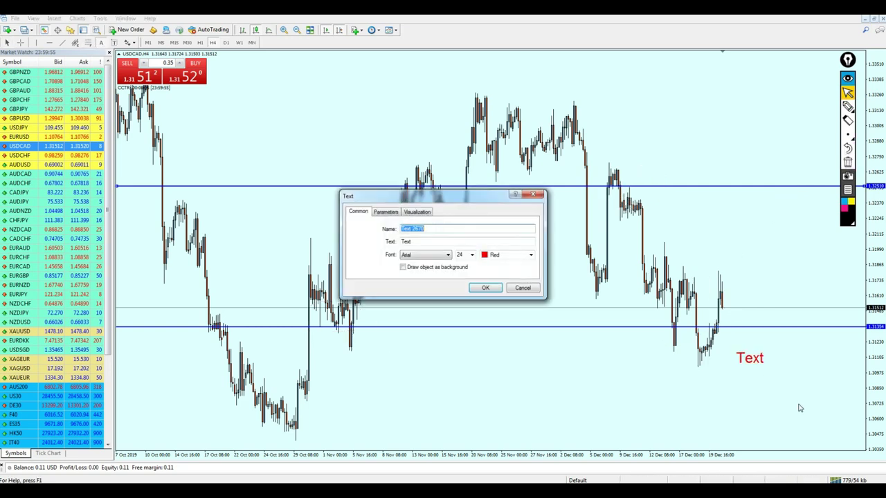
{"action": "key", "text": "Tab"}
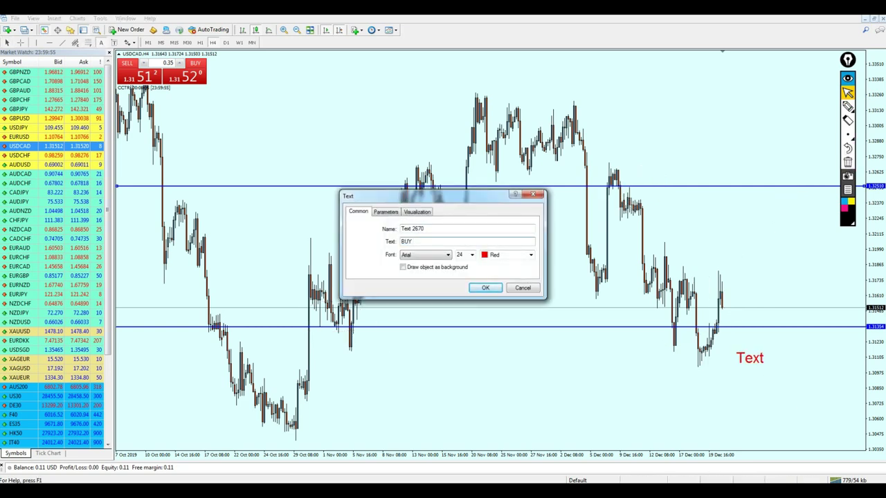
{"action": "type", "text": "BUY 1.31354"}
{"action": "key", "text": "Return"}
{"action": "double_click", "coordinate": [735, 363]}
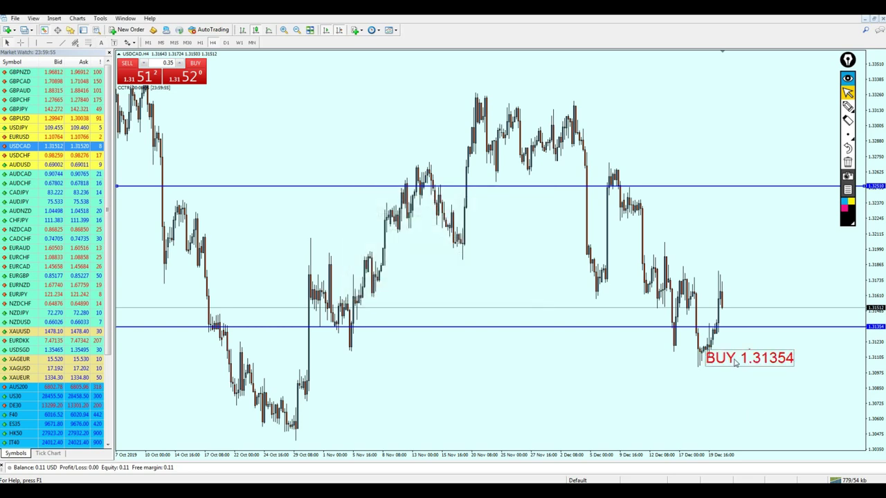
{"action": "left_click_drag", "start_coordinate": [735, 363], "coordinate": [782, 339]}
{"action": "left_click", "coordinate": [739, 351]}
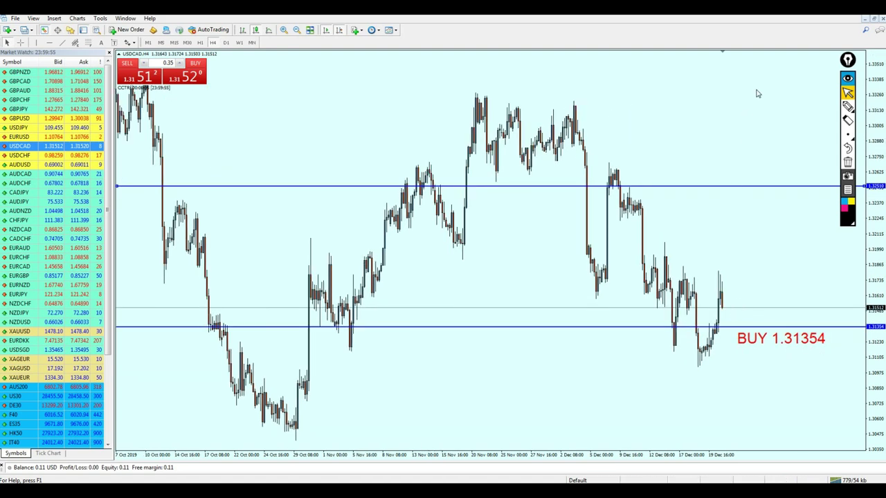
- Measure the distance from the 1.31354 line up to the 1.32510 line on the USDCAD chart
{"action": "middle_click", "coordinate": [735, 319]}
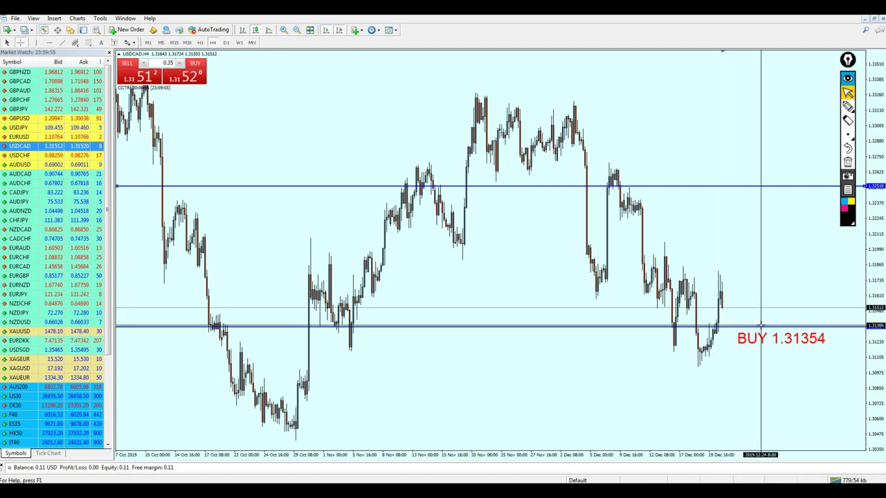
{"action": "left_click_drag", "start_coordinate": [758, 326], "coordinate": [782, 189]}
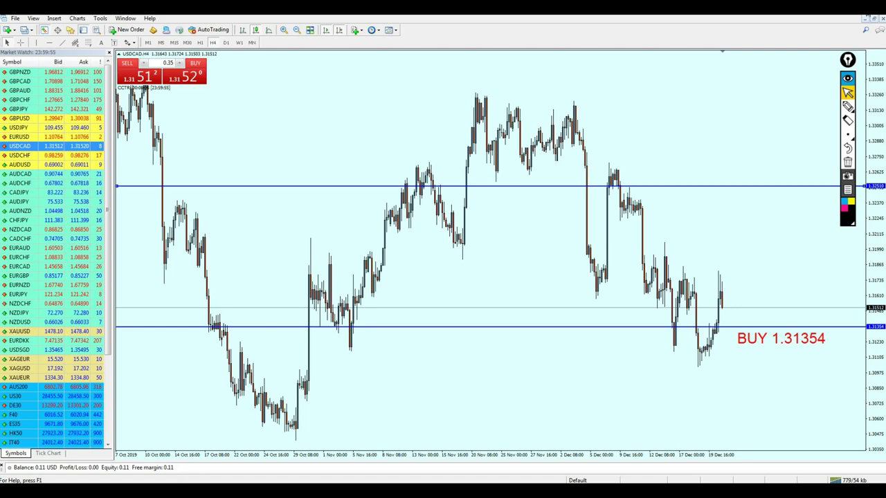
{"action": "left_click", "coordinate": [866, 15]}
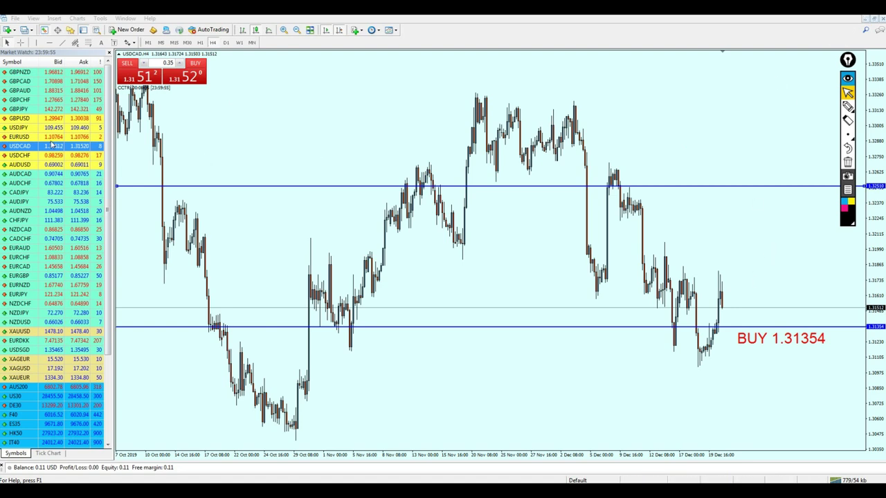
- Load USDJPY into the chart and delete its old "BUY 109.007" text label
{"action": "left_click_drag", "start_coordinate": [32, 129], "coordinate": [421, 173]}
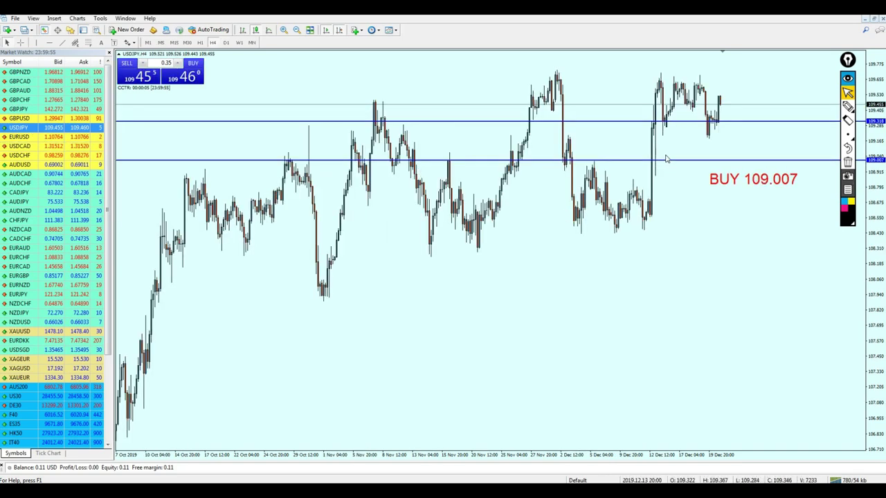
{"action": "key", "text": "Delete"}
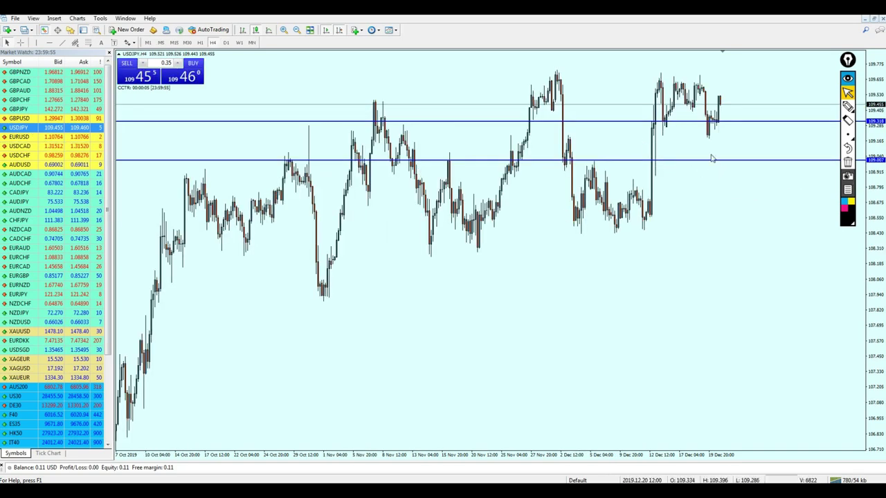
{"action": "middle_click", "coordinate": [670, 163]}
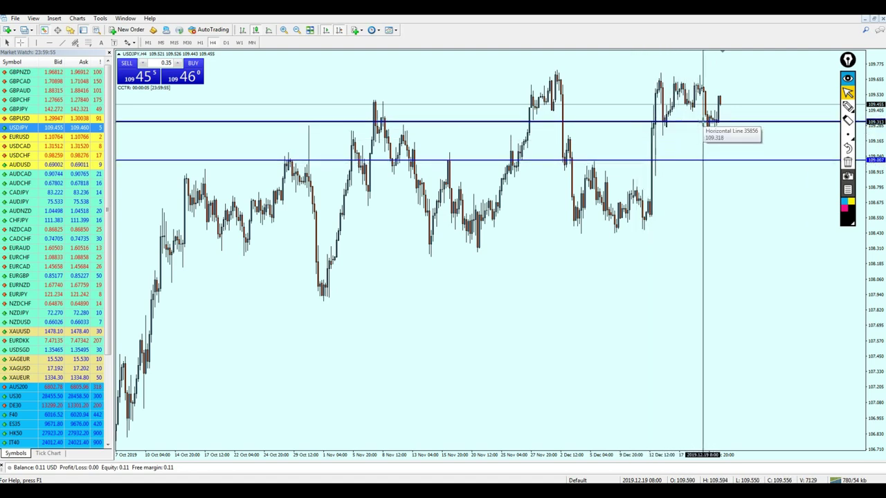
{"action": "middle_click", "coordinate": [705, 124]}
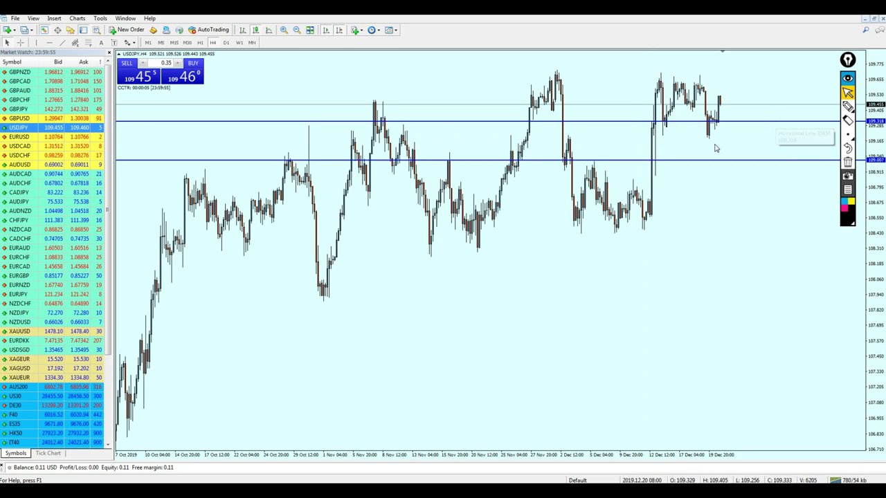
- Switch the USDJPY chart to the weekly timeframe to examine price around the two horizontal lines
{"action": "left_click", "coordinate": [239, 42]}
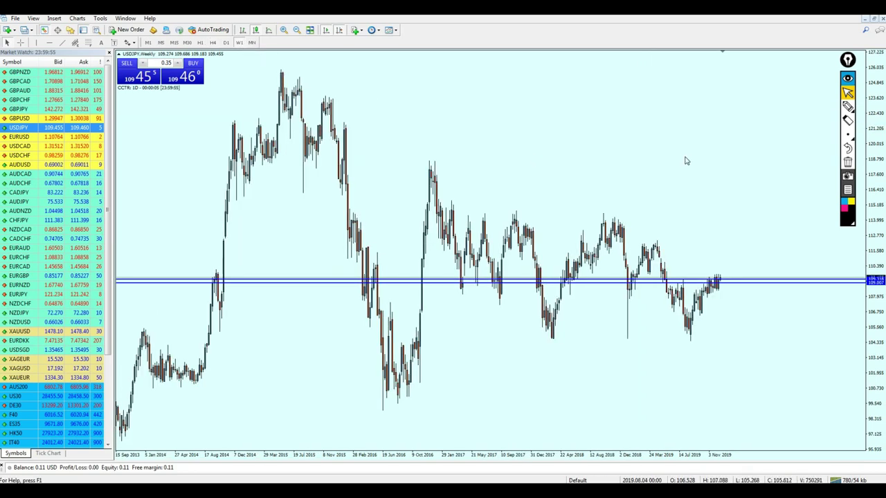
{"action": "key", "text": "plus"}
{"action": "key", "text": "plus"}
{"action": "key", "text": "minus"}
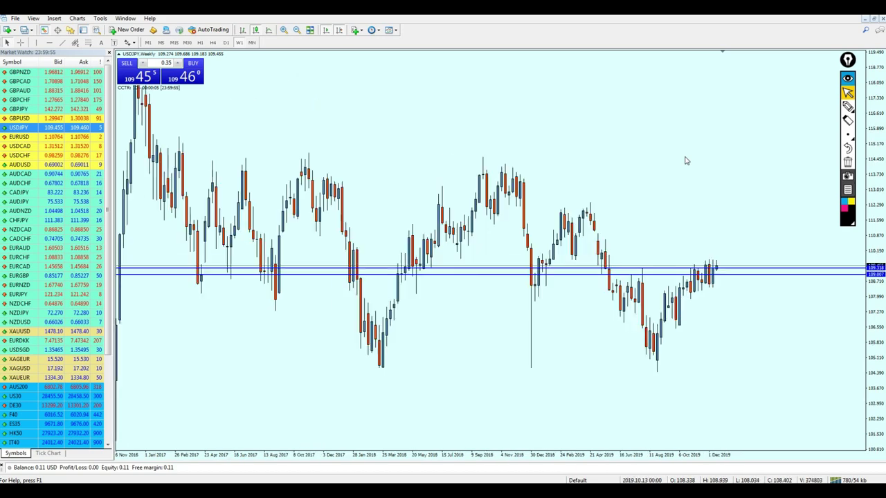
{"action": "key", "text": "plus"}
- In pen, circle and connect the late-July high and the October to December highs around the 109.318 line, and clear the marks
{"action": "left_click", "coordinate": [847, 106]}
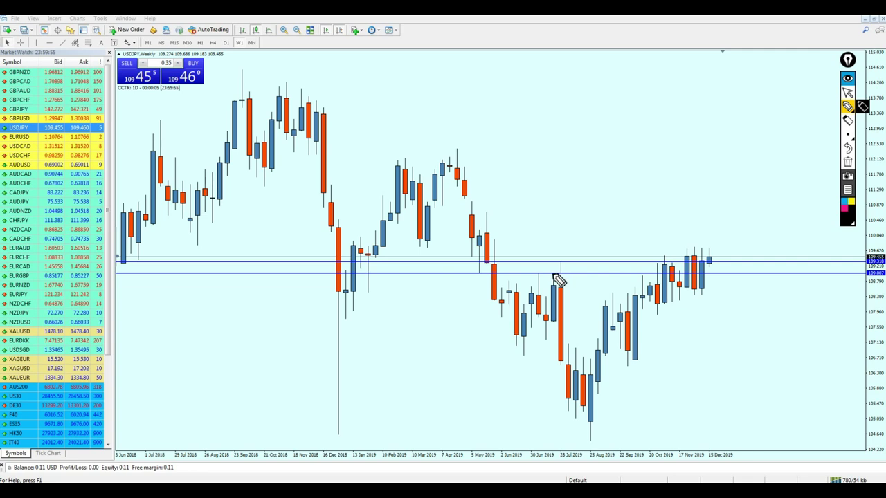
{"action": "mouse_move", "coordinate": [550, 266]}
{"action": "left_mouse_down"}
{"action": "mouse_move", "coordinate": [569, 249]}
{"action": "mouse_move", "coordinate": [720, 244]}
{"action": "mouse_move", "coordinate": [683, 262]}
{"action": "left_mouse_up"}
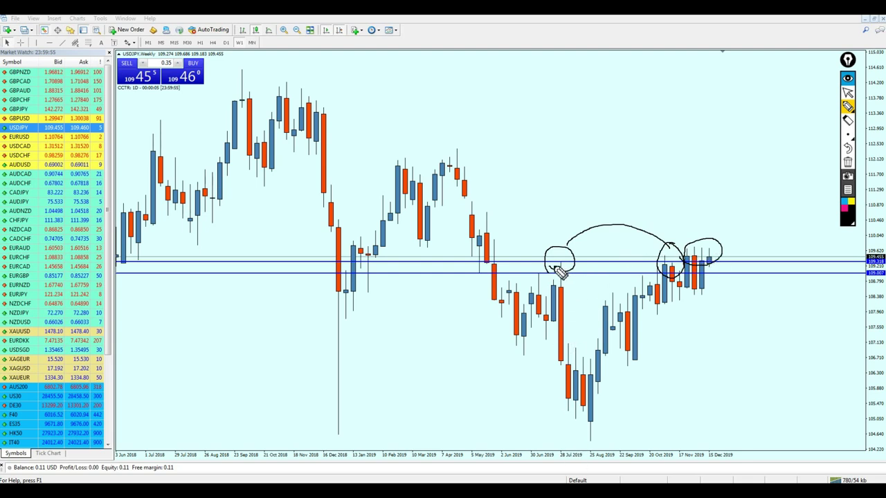
{"action": "mouse_move", "coordinate": [563, 247]}
{"action": "left_mouse_down"}
{"action": "mouse_move", "coordinate": [555, 273]}
{"action": "mouse_move", "coordinate": [563, 250]}
{"action": "mouse_move", "coordinate": [633, 252]}
{"action": "left_mouse_up"}
{"action": "mouse_move", "coordinate": [671, 276]}
{"action": "left_mouse_down"}
{"action": "mouse_move", "coordinate": [696, 273]}
{"action": "mouse_move", "coordinate": [689, 266]}
{"action": "left_mouse_up"}
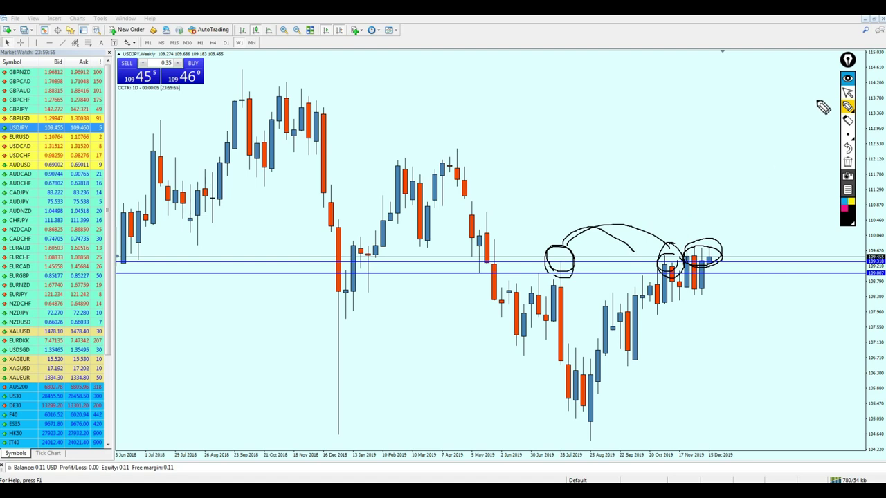
{"action": "left_click", "coordinate": [846, 95]}
{"action": "left_click", "coordinate": [848, 163]}
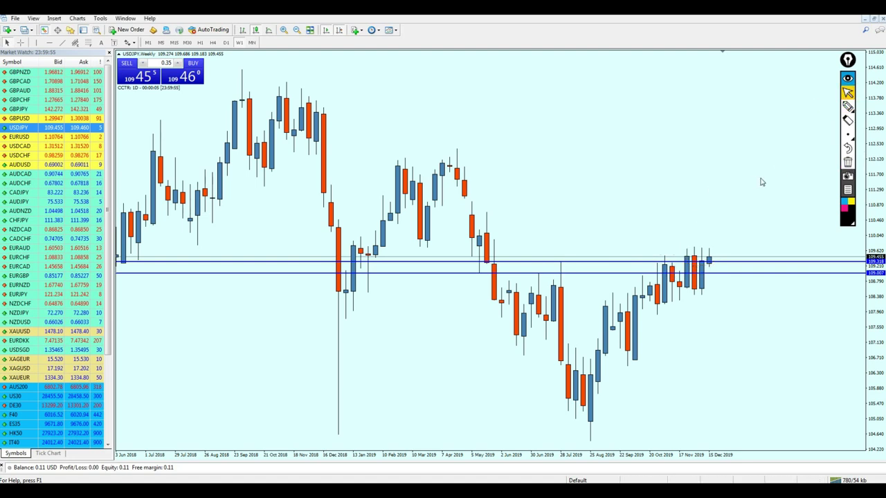
- Circle the latest weekly USDJPY candle in pen, and clear the mark
{"action": "key", "text": "plus"}
{"action": "left_click", "coordinate": [847, 107]}
{"action": "mouse_move", "coordinate": [696, 182]}
{"action": "left_mouse_down"}
{"action": "mouse_move", "coordinate": [715, 208]}
{"action": "mouse_move", "coordinate": [702, 187]}
{"action": "left_mouse_up"}
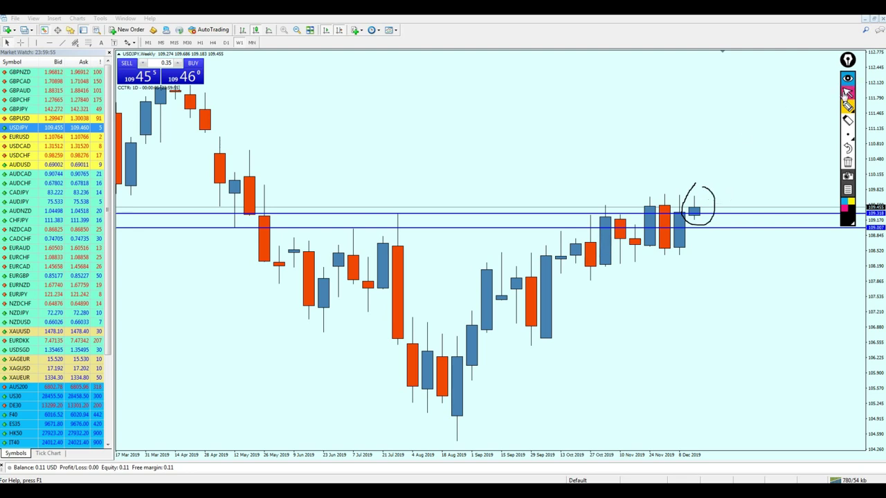
{"action": "left_click", "coordinate": [847, 92]}
{"action": "left_click", "coordinate": [847, 162]}
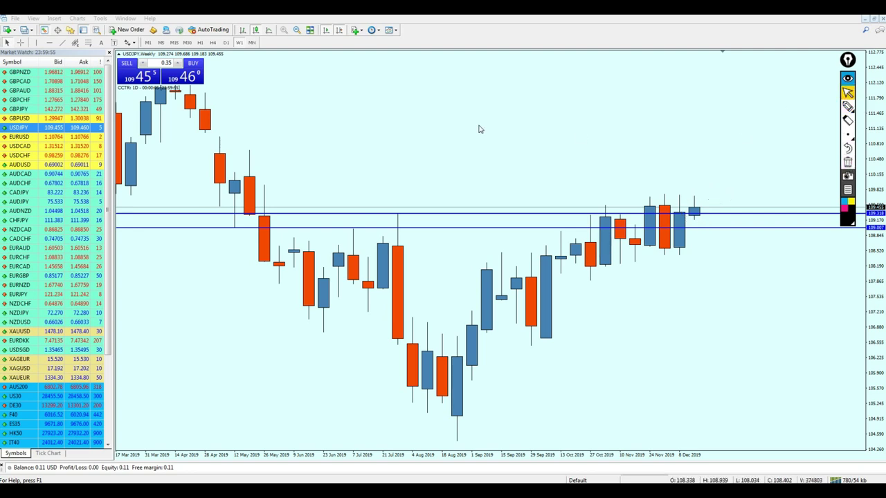
- Switch USDJPY to the daily timeframe and raise the 109.318 horizontal line to 109.688 at the December highs
{"action": "left_click", "coordinate": [226, 43]}
{"action": "key", "text": "minus"}
{"action": "key", "text": "minus"}
{"action": "key", "text": "minus"}
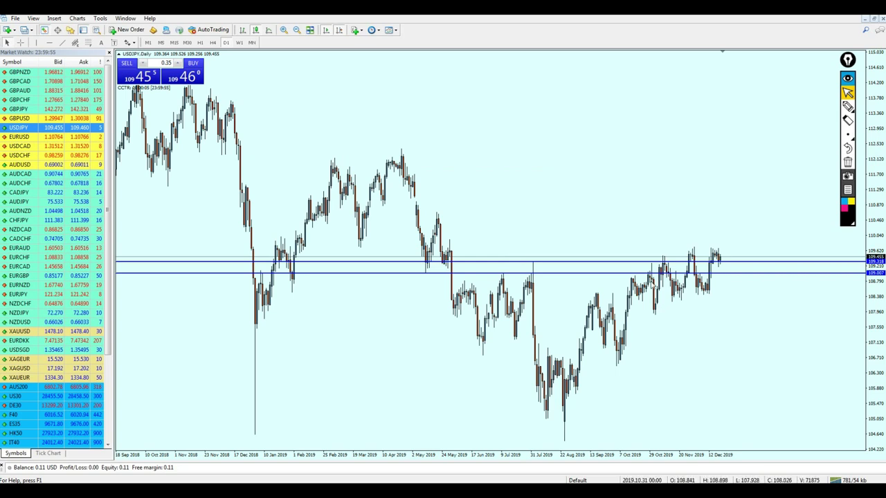
{"action": "left_click_drag", "start_coordinate": [633, 261], "coordinate": [625, 251]}
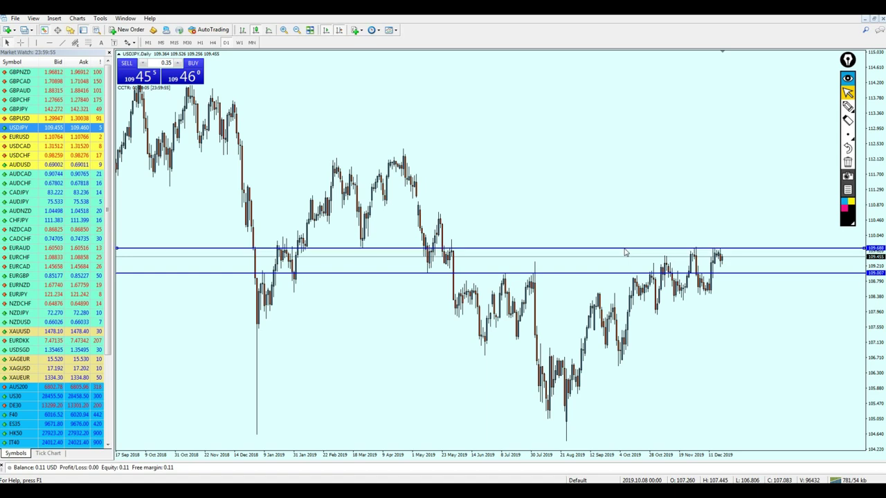
- In pen, circle the March low, the May high and the late-November and December highs at the 109.688 line, and clear the marks
{"action": "left_click", "coordinate": [847, 105]}
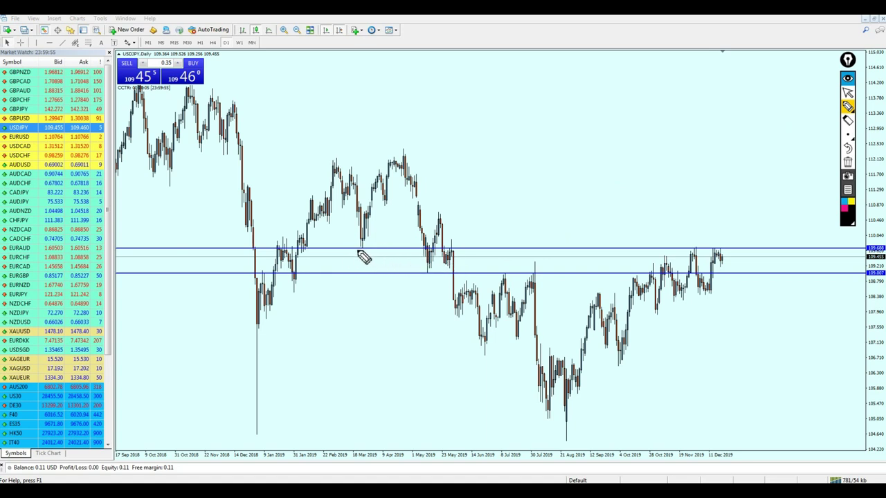
{"action": "mouse_move", "coordinate": [358, 263]}
{"action": "left_mouse_down"}
{"action": "mouse_move", "coordinate": [379, 256]}
{"action": "mouse_move", "coordinate": [346, 253]}
{"action": "left_mouse_up"}
{"action": "mouse_move", "coordinate": [433, 256]}
{"action": "left_mouse_down"}
{"action": "mouse_move", "coordinate": [458, 255]}
{"action": "mouse_move", "coordinate": [450, 260]}
{"action": "left_mouse_up"}
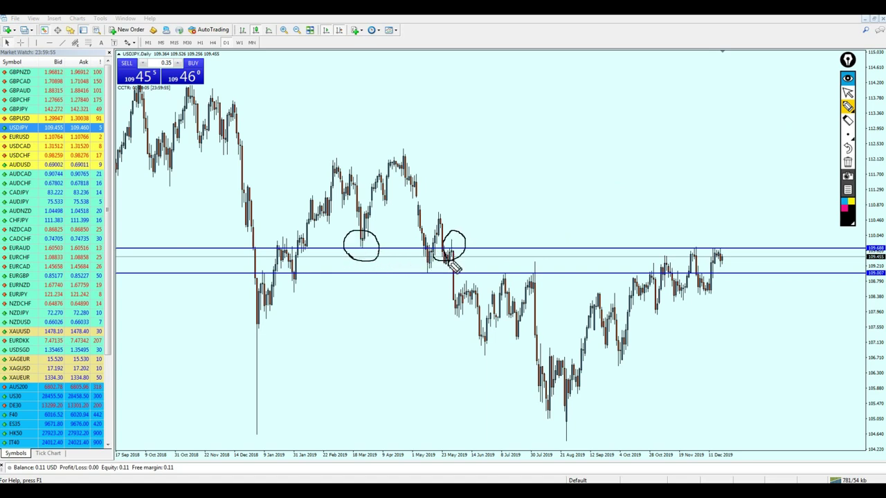
{"action": "mouse_move", "coordinate": [690, 262]}
{"action": "left_mouse_down"}
{"action": "mouse_move", "coordinate": [706, 243]}
{"action": "mouse_move", "coordinate": [716, 258]}
{"action": "mouse_move", "coordinate": [732, 249]}
{"action": "left_mouse_up"}
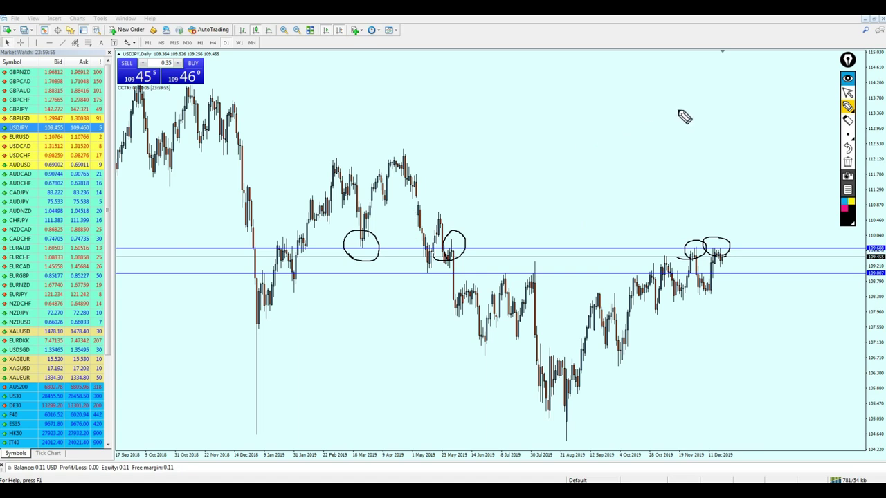
{"action": "left_click", "coordinate": [847, 92]}
{"action": "left_click", "coordinate": [847, 162]}
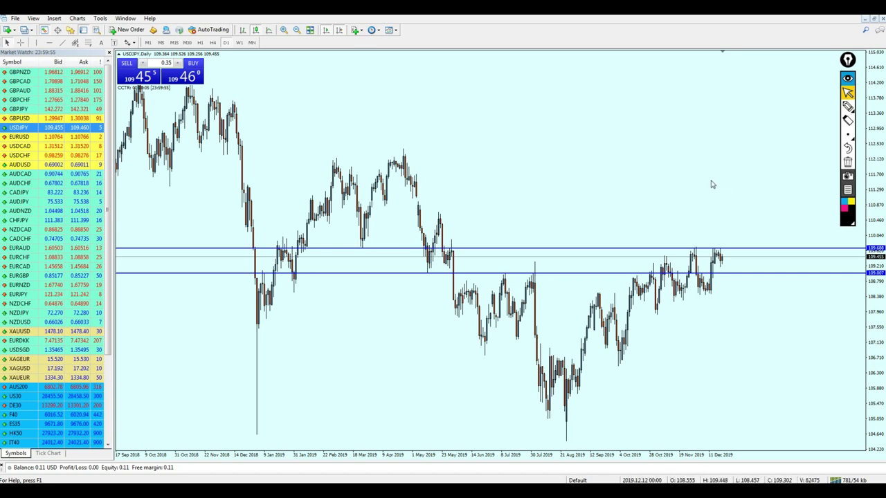
- Measure the distance from the latest daily USDJPY price up to the 109.688 line
{"action": "key", "text": "plus"}
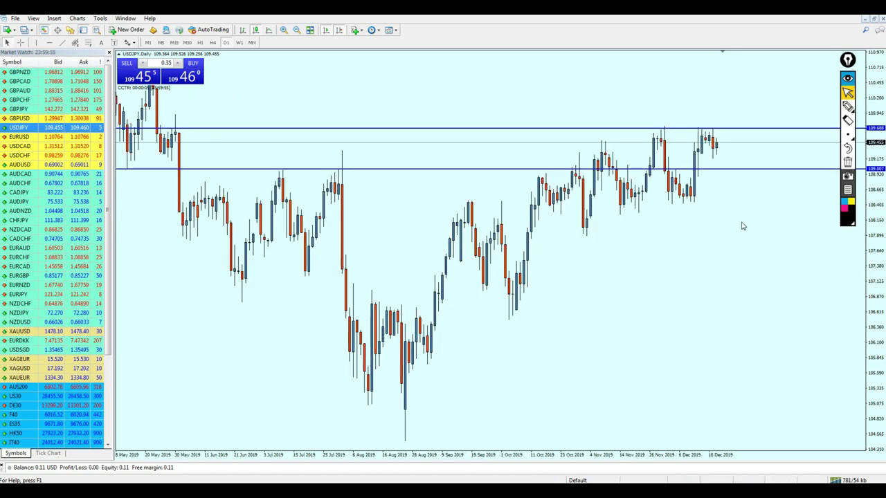
{"action": "middle_click", "coordinate": [722, 142]}
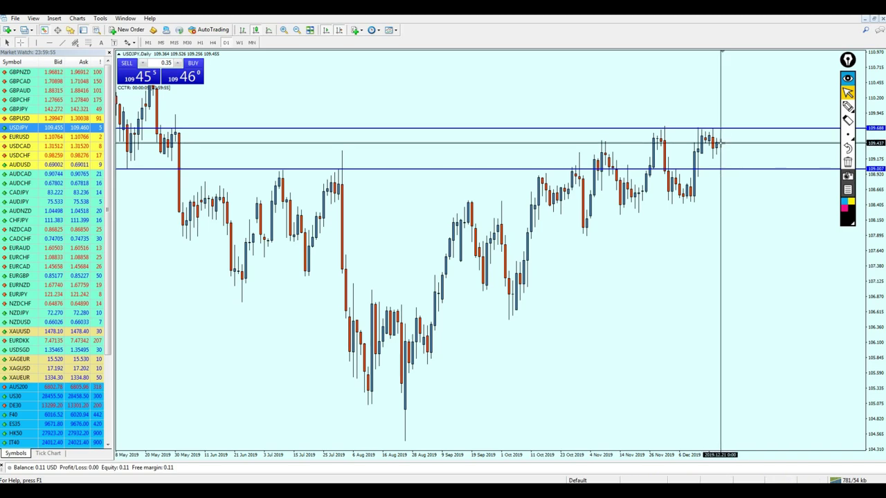
{"action": "left_click_drag", "start_coordinate": [720, 143], "coordinate": [726, 128]}
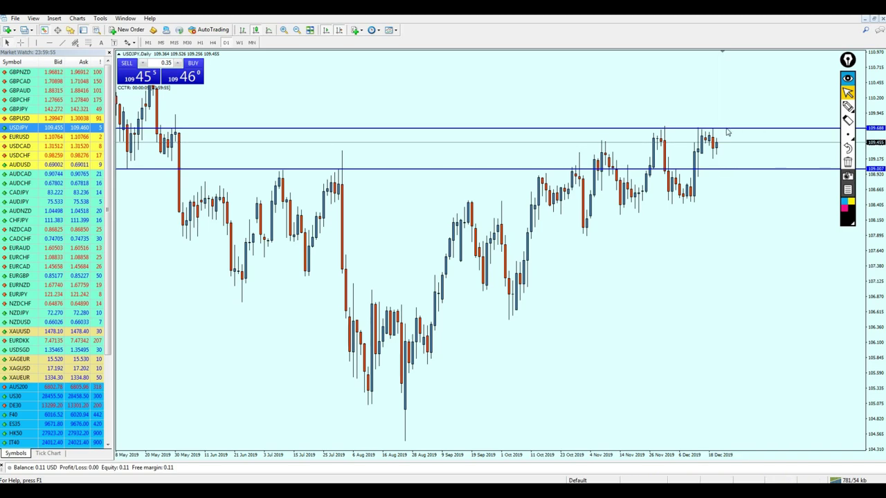
- Switch USDJPY to the four-hour timeframe, sketch in pen a rise to the 109.688 line and a fall to 109.007, and clear the marks
{"action": "left_click", "coordinate": [213, 42]}
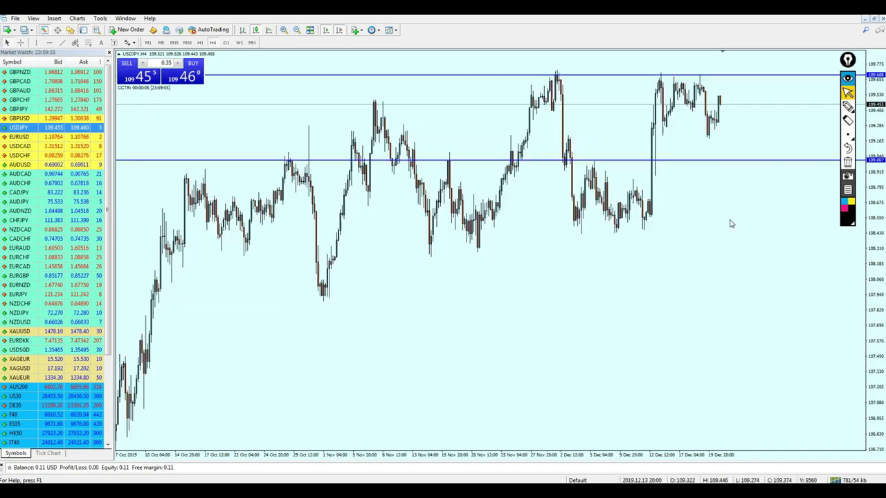
{"action": "left_click", "coordinate": [847, 108]}
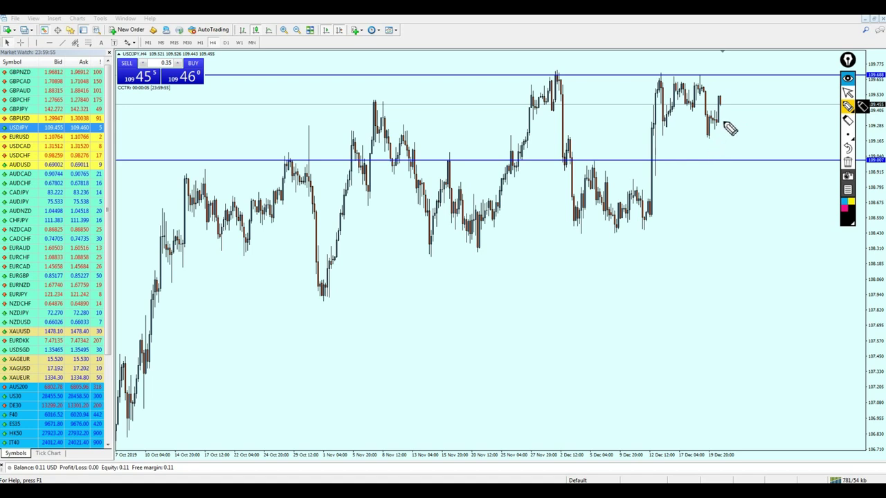
{"action": "mouse_move", "coordinate": [727, 128]}
{"action": "left_mouse_down"}
{"action": "mouse_move", "coordinate": [715, 114]}
{"action": "mouse_move", "coordinate": [720, 133]}
{"action": "mouse_move", "coordinate": [695, 116]}
{"action": "mouse_move", "coordinate": [721, 103]}
{"action": "mouse_move", "coordinate": [716, 131]}
{"action": "mouse_move", "coordinate": [719, 121]}
{"action": "left_mouse_up"}
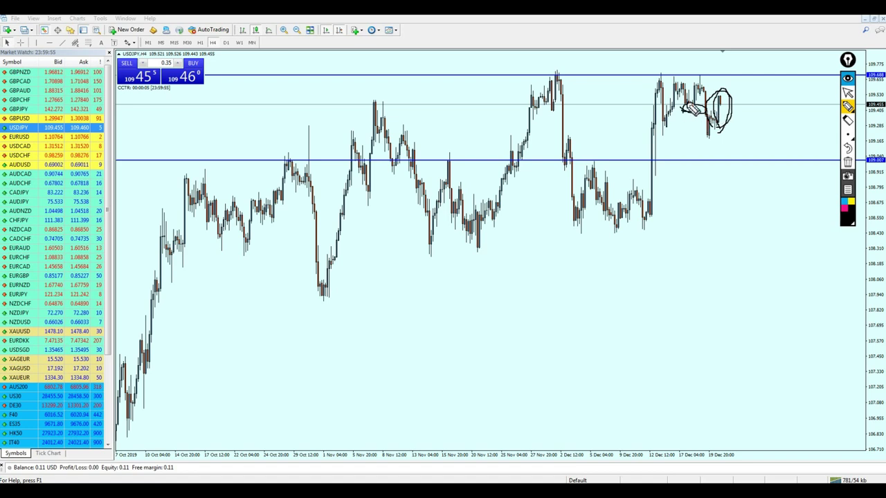
{"action": "mouse_move", "coordinate": [690, 108]}
{"action": "left_mouse_down"}
{"action": "mouse_move", "coordinate": [744, 111]}
{"action": "mouse_move", "coordinate": [724, 109]}
{"action": "left_mouse_up"}
{"action": "left_click_drag", "start_coordinate": [723, 126], "coordinate": [749, 74]}
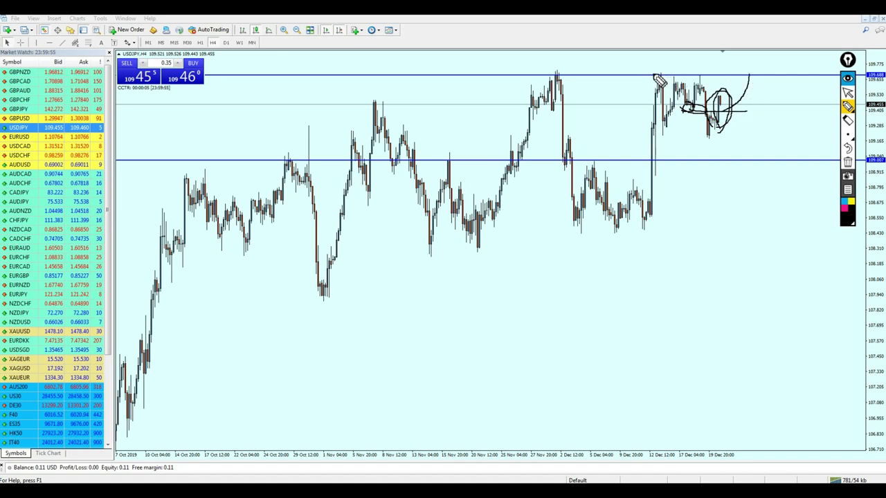
{"action": "mouse_move", "coordinate": [653, 74]}
{"action": "left_mouse_down"}
{"action": "mouse_move", "coordinate": [751, 75]}
{"action": "mouse_move", "coordinate": [781, 161]}
{"action": "left_mouse_up"}
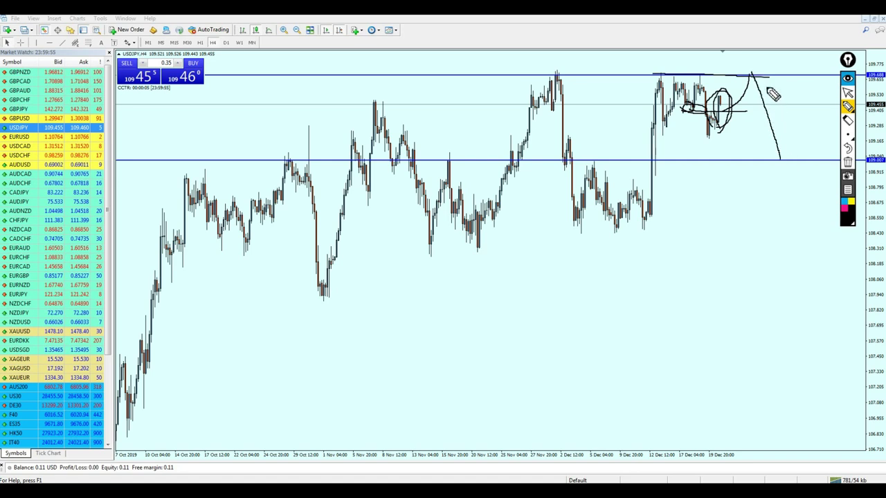
{"action": "left_click", "coordinate": [847, 92]}
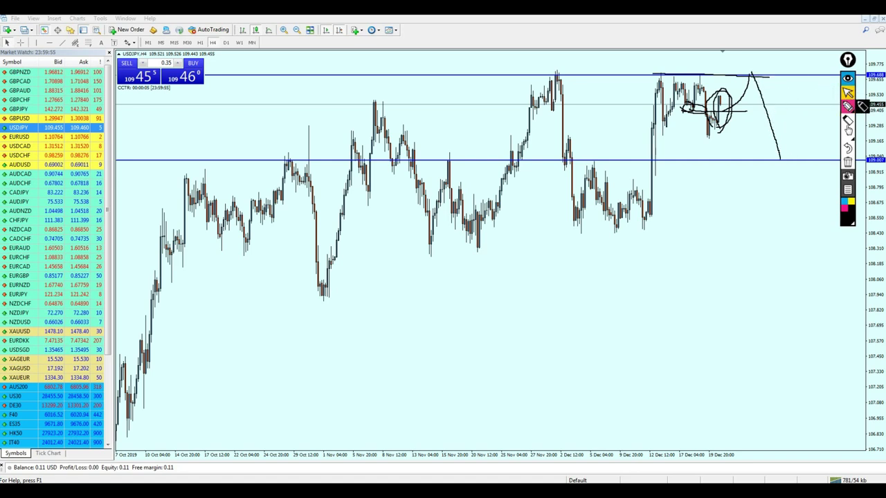
{"action": "left_click", "coordinate": [847, 162]}
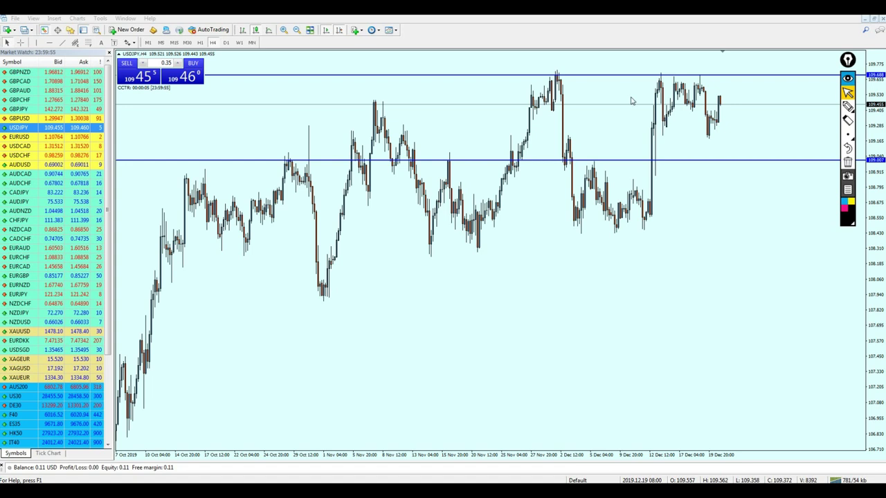
- Add a red text label reading "SELL 109.688" and place it above the 109.688 line beyond the latest candles
{"action": "left_click", "coordinate": [114, 42]}
{"action": "left_click", "coordinate": [775, 132]}
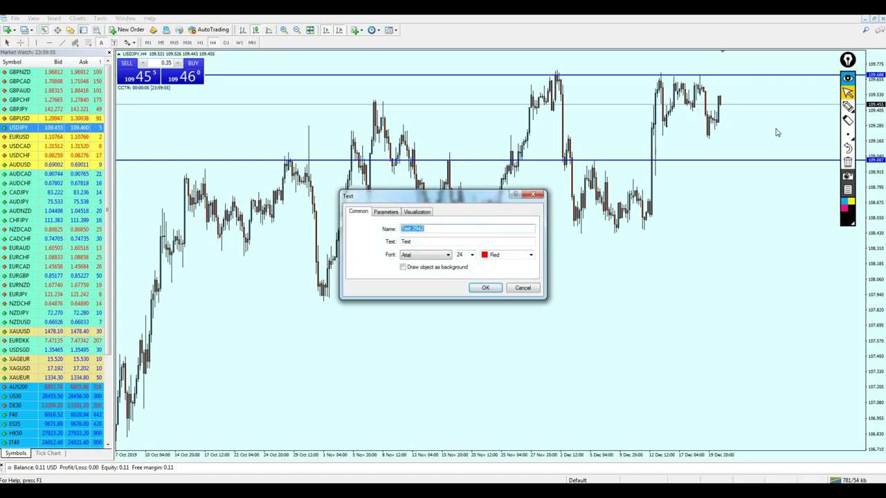
{"action": "key", "text": "Tab"}
{"action": "type", "text": "S"}
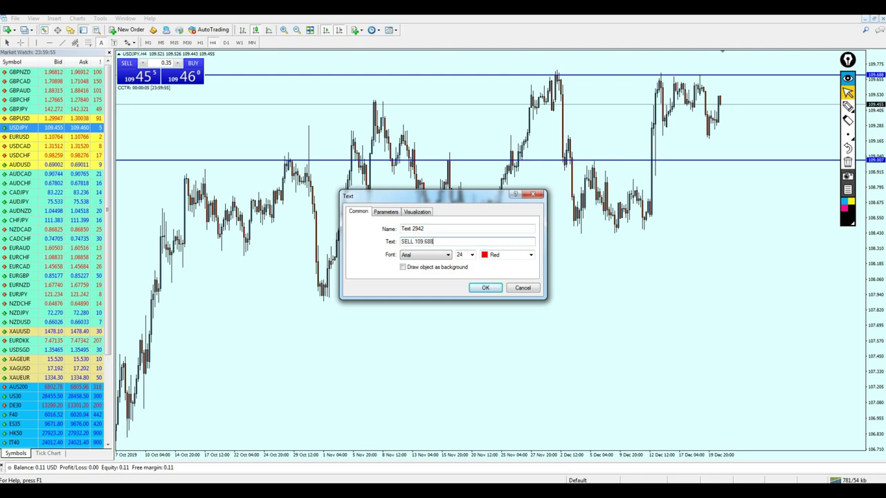
{"action": "key", "text": "Return"}
{"action": "left_click_drag", "start_coordinate": [738, 104], "coordinate": [787, 61]}
{"action": "double_click", "coordinate": [789, 67]}
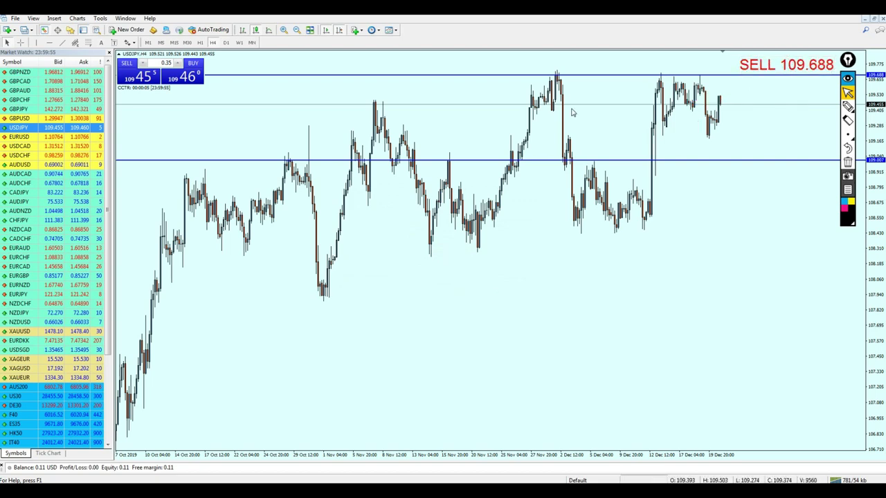
- On the daily timeframe, lower the 109.007 line to 108.532 at the December lows and measure its distance from the 109.688 line
{"action": "left_click", "coordinate": [226, 42]}
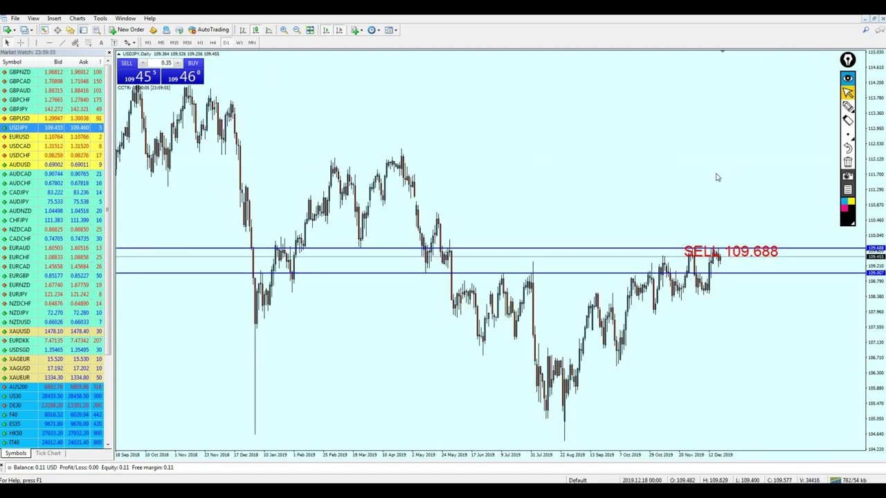
{"action": "key", "text": "plus"}
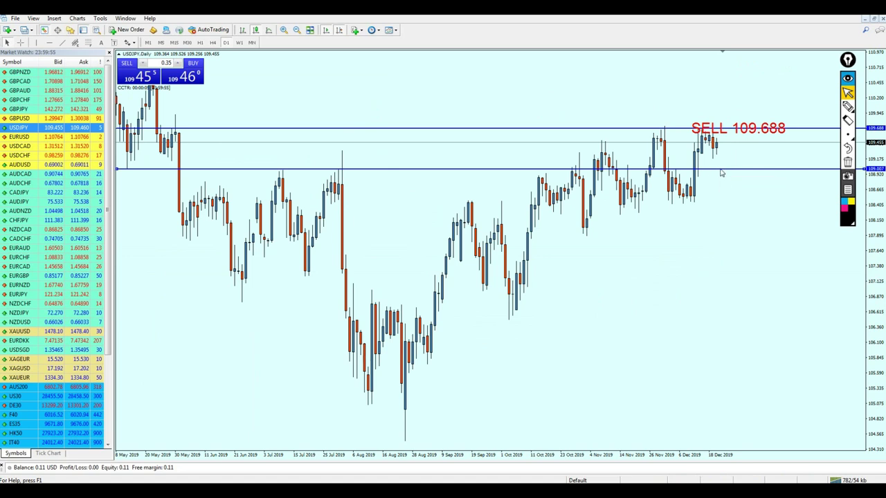
{"action": "left_click_drag", "start_coordinate": [721, 172], "coordinate": [728, 202]}
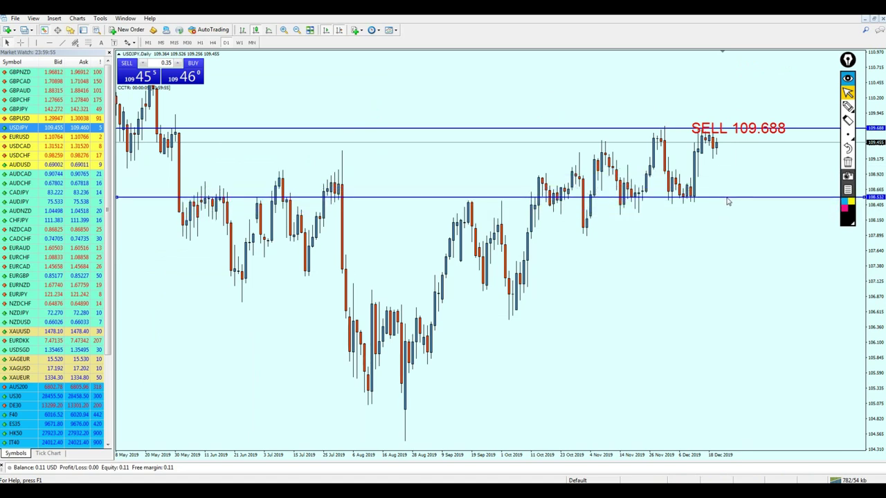
{"action": "middle_click", "coordinate": [737, 164]}
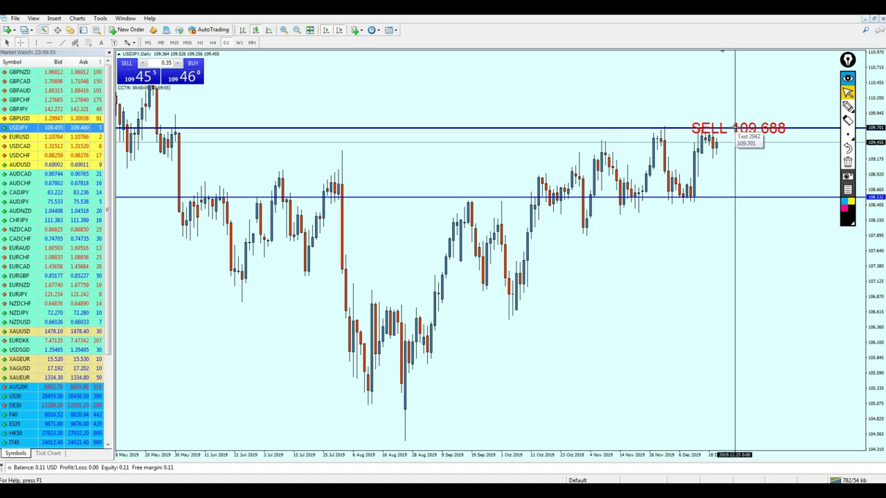
{"action": "left_click_drag", "start_coordinate": [734, 128], "coordinate": [751, 199]}
- Circle the October to December daily USDJPY candles in pen, and clear the mark
{"action": "key", "text": "minus"}
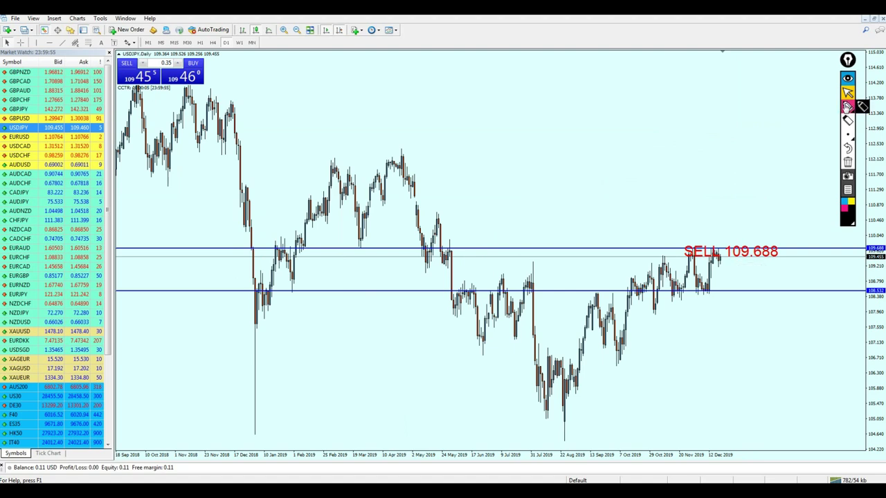
{"action": "left_click", "coordinate": [846, 106]}
{"action": "mouse_move", "coordinate": [612, 324]}
{"action": "left_mouse_down"}
{"action": "mouse_move", "coordinate": [731, 223]}
{"action": "mouse_move", "coordinate": [706, 312]}
{"action": "left_mouse_up"}
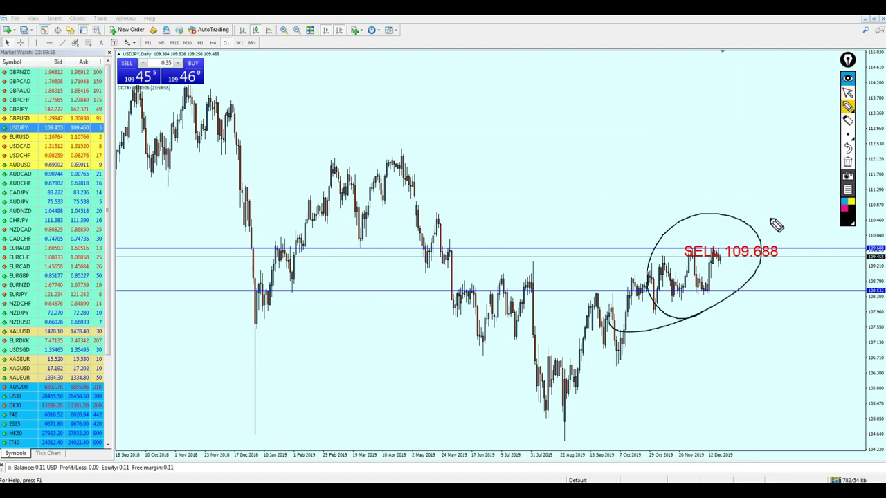
{"action": "left_click", "coordinate": [848, 92]}
{"action": "left_click", "coordinate": [847, 161]}
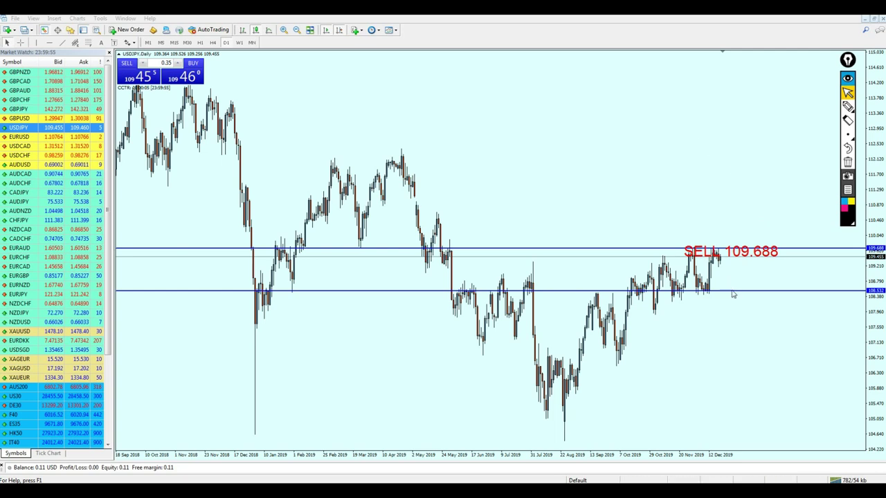
- Switch USDJPY to the weekly timeframe and move the SELL 109.688 label above the 109.688 line, clear of the latest candles
{"action": "left_click", "coordinate": [239, 43]}
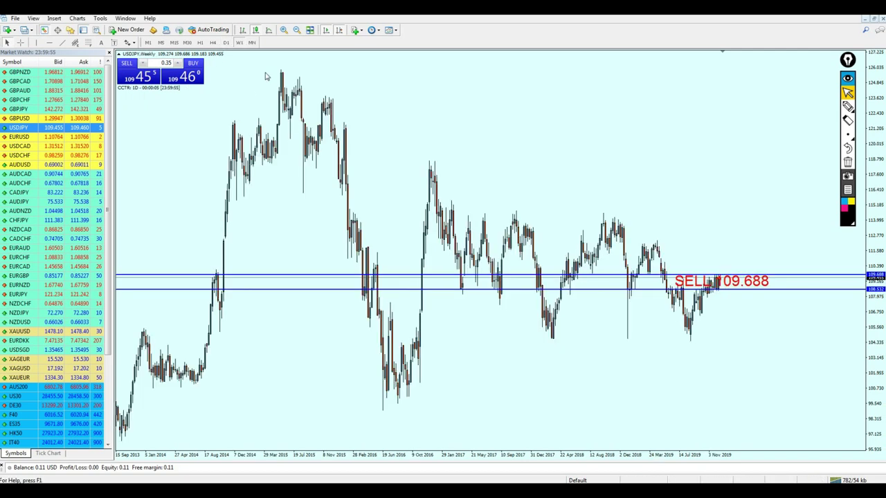
{"action": "double_click", "coordinate": [731, 289]}
{"action": "left_click_drag", "start_coordinate": [756, 284], "coordinate": [792, 265]}
- Lower the 108.532 horizontal line to 104.580 at the 2019 lows, and raise it to 108.080
{"action": "double_click", "coordinate": [745, 290]}
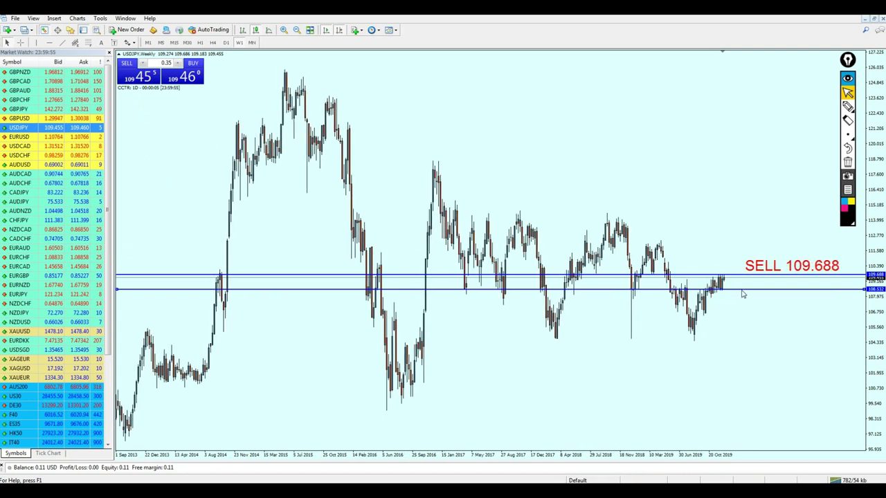
{"action": "left_click_drag", "start_coordinate": [741, 294], "coordinate": [752, 344]}
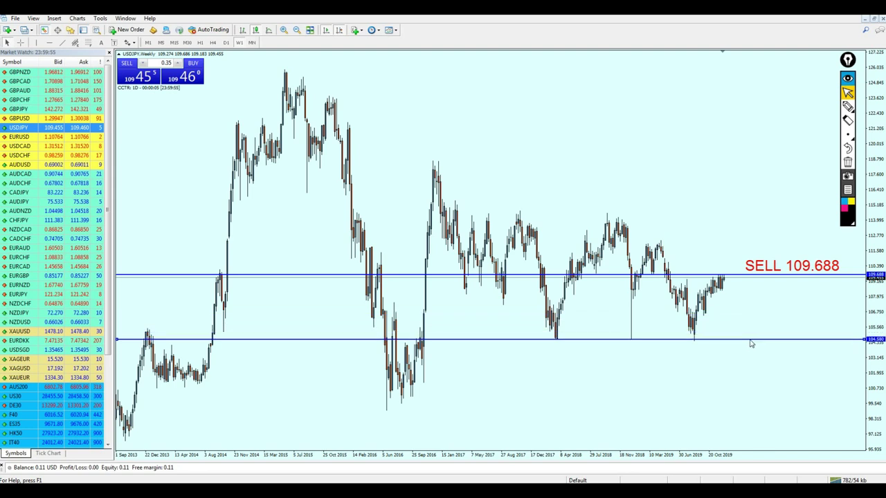
{"action": "left_click_drag", "start_coordinate": [750, 344], "coordinate": [744, 299]}
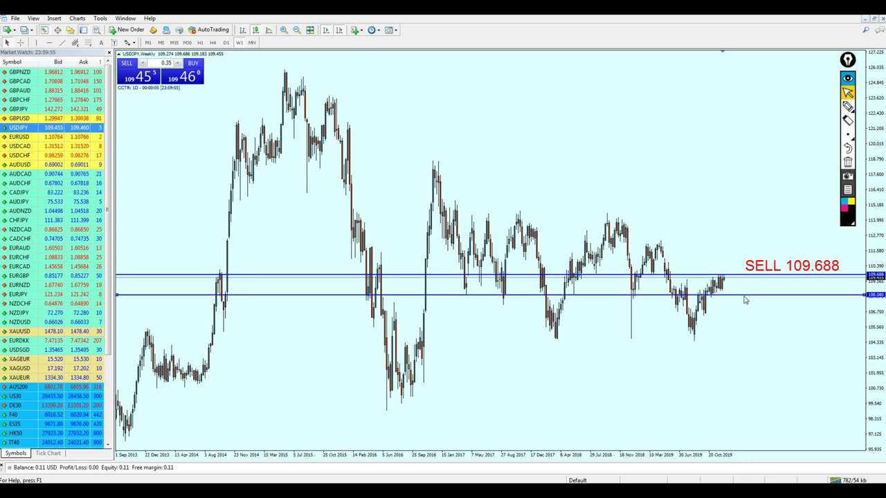
- Switch USDJPY to the daily timeframe and measure the distance from the 109.688 line down to the 108.080 line
{"action": "left_click", "coordinate": [225, 42]}
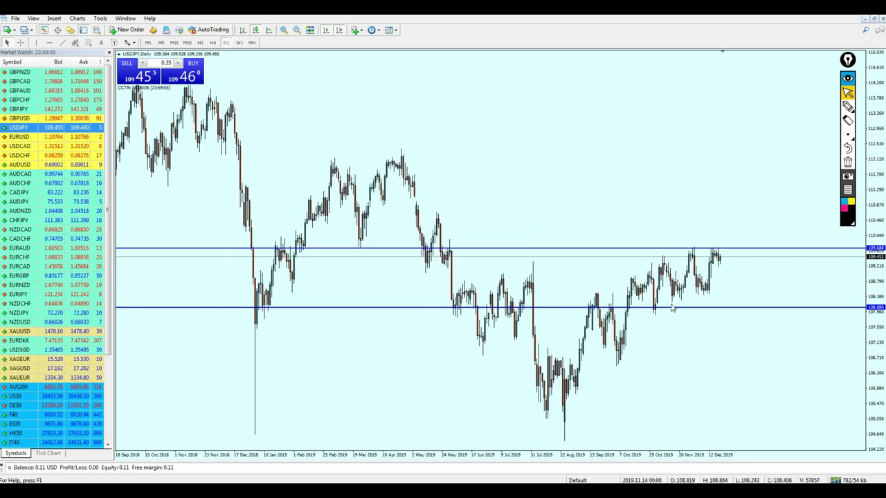
{"action": "key", "text": "ctrl+f"}
{"action": "left_click_drag", "start_coordinate": [725, 249], "coordinate": [738, 307]}
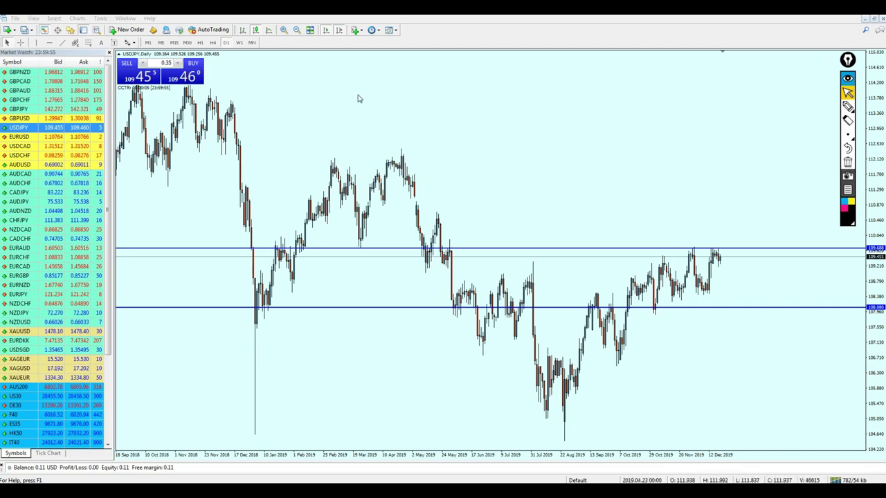
- Load USDCHF into the chart, delete its SELL NOW label and raise the 0.98145 horizontal line to 0.98456
{"action": "left_click_drag", "start_coordinate": [30, 157], "coordinate": [480, 172]}
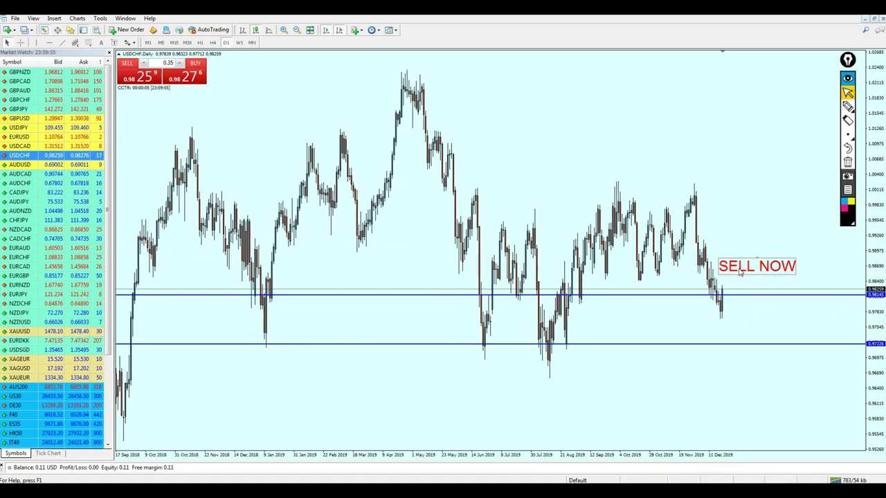
{"action": "key", "text": "Delete"}
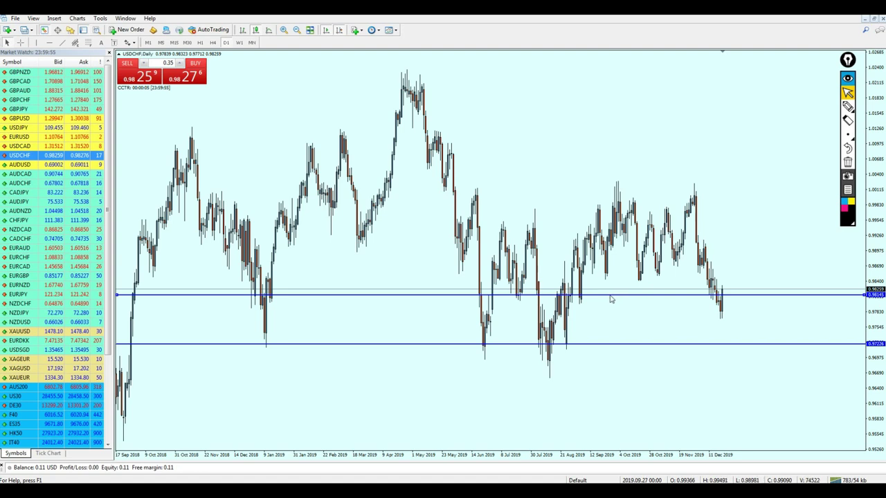
{"action": "left_click_drag", "start_coordinate": [602, 295], "coordinate": [597, 278]}
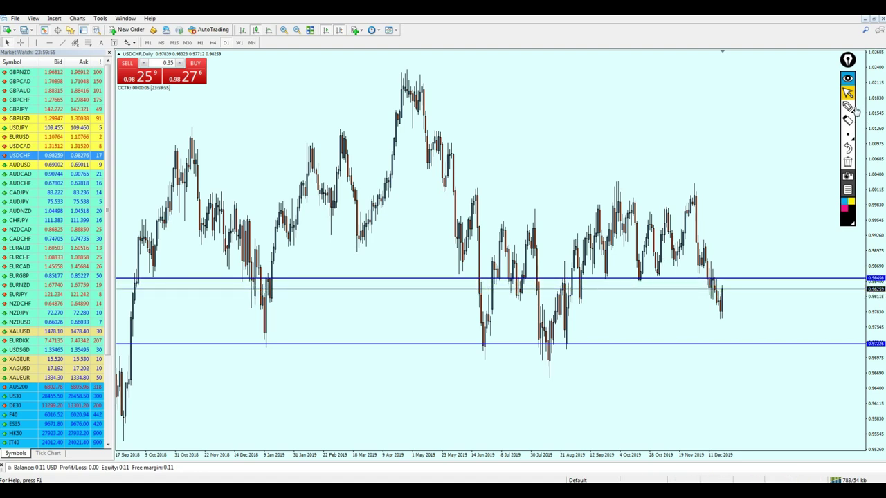
- Circle the latest daily USDCHF low in pen, clear the mark, and raise the 0.97226 horizontal line to 0.97868 near that low
{"action": "left_click", "coordinate": [850, 107]}
{"action": "mouse_move", "coordinate": [712, 323]}
{"action": "left_mouse_down"}
{"action": "mouse_move", "coordinate": [723, 306]}
{"action": "mouse_move", "coordinate": [712, 325]}
{"action": "left_mouse_up"}
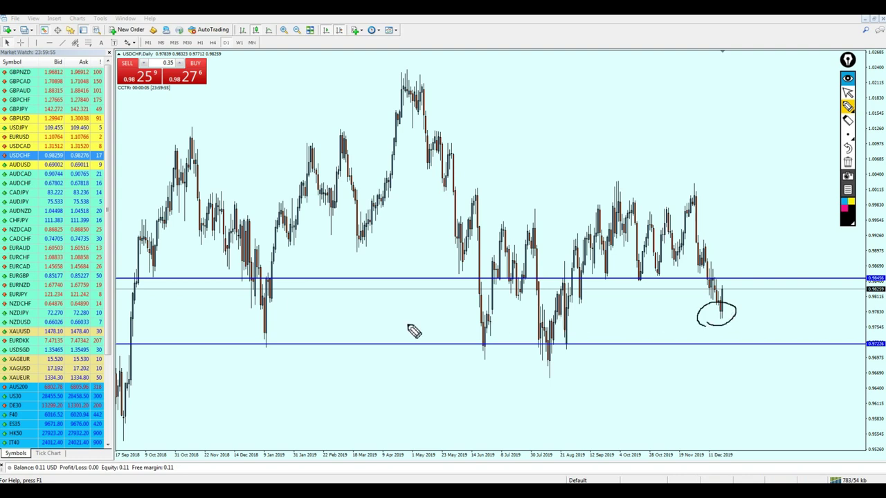
{"action": "left_click", "coordinate": [848, 92]}
{"action": "left_click", "coordinate": [846, 164]}
{"action": "left_click_drag", "start_coordinate": [599, 343], "coordinate": [568, 309]}
- In pen, link the January and December lows at the 0.97868 line, point out the August high at the 0.98456 line, and clear the marks
{"action": "left_click", "coordinate": [847, 107]}
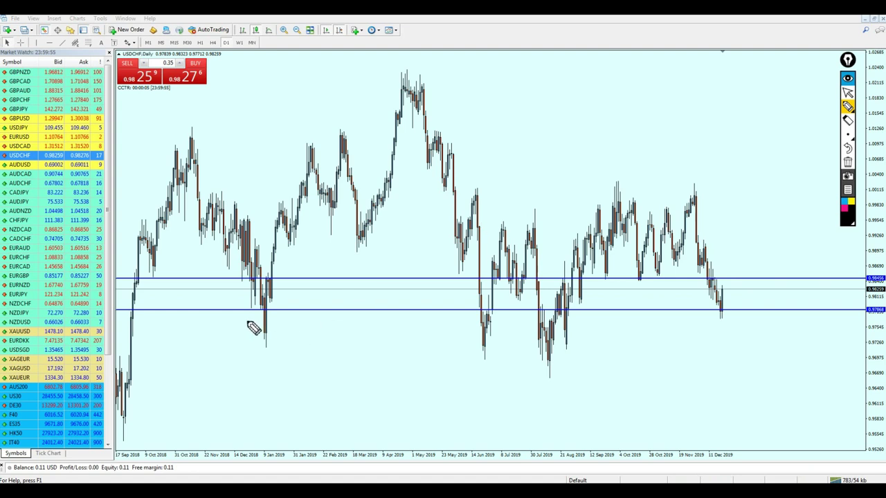
{"action": "mouse_move", "coordinate": [253, 328]}
{"action": "left_mouse_down"}
{"action": "mouse_move", "coordinate": [291, 300]}
{"action": "mouse_move", "coordinate": [259, 330]}
{"action": "mouse_move", "coordinate": [355, 369]}
{"action": "mouse_move", "coordinate": [737, 316]}
{"action": "mouse_move", "coordinate": [707, 297]}
{"action": "left_mouse_up"}
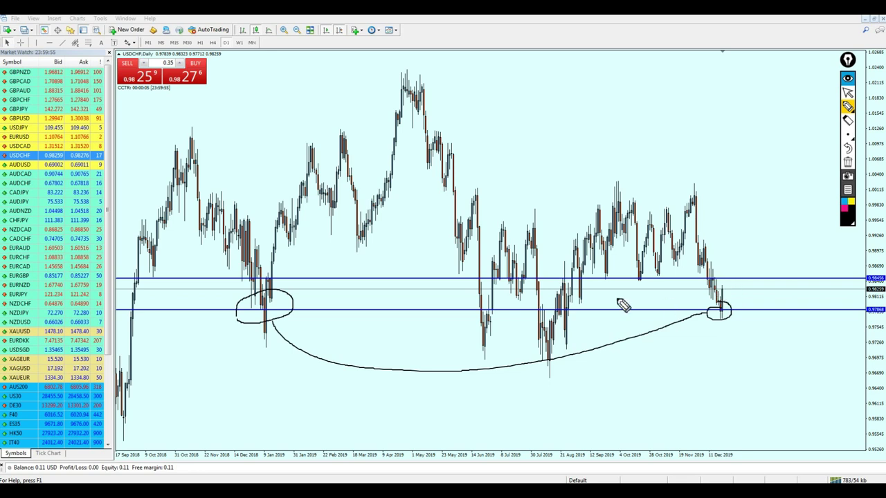
{"action": "mouse_move", "coordinate": [544, 212]}
{"action": "left_mouse_down"}
{"action": "mouse_move", "coordinate": [570, 286]}
{"action": "mouse_move", "coordinate": [554, 274]}
{"action": "mouse_move", "coordinate": [561, 296]}
{"action": "left_mouse_up"}
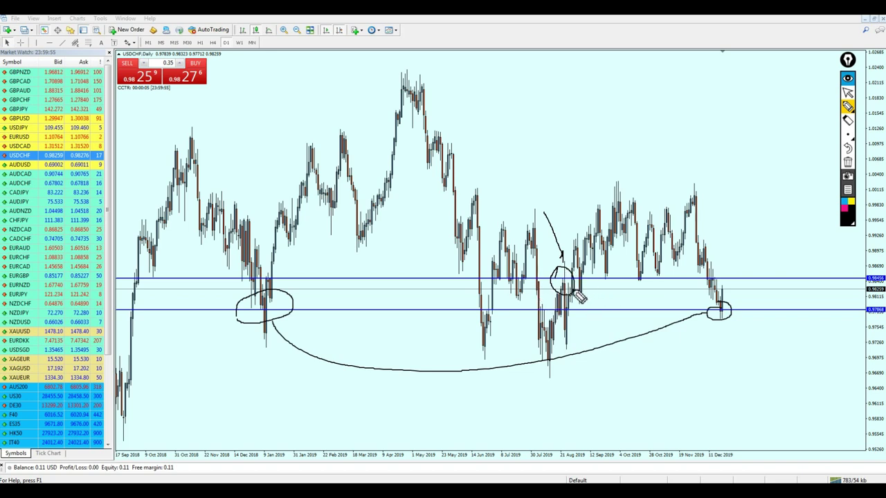
{"action": "left_click", "coordinate": [848, 162]}
- In pen, circle the August to November touches of the 0.98456 line, mark the December break below it, and clear the marks
{"action": "mouse_move", "coordinate": [567, 264]}
{"action": "left_mouse_down"}
{"action": "mouse_move", "coordinate": [561, 288]}
{"action": "mouse_move", "coordinate": [564, 267]}
{"action": "mouse_move", "coordinate": [564, 287]}
{"action": "mouse_move", "coordinate": [599, 287]}
{"action": "mouse_move", "coordinate": [609, 276]}
{"action": "mouse_move", "coordinate": [613, 286]}
{"action": "mouse_move", "coordinate": [695, 285]}
{"action": "mouse_move", "coordinate": [692, 269]}
{"action": "mouse_move", "coordinate": [697, 283]}
{"action": "left_mouse_up"}
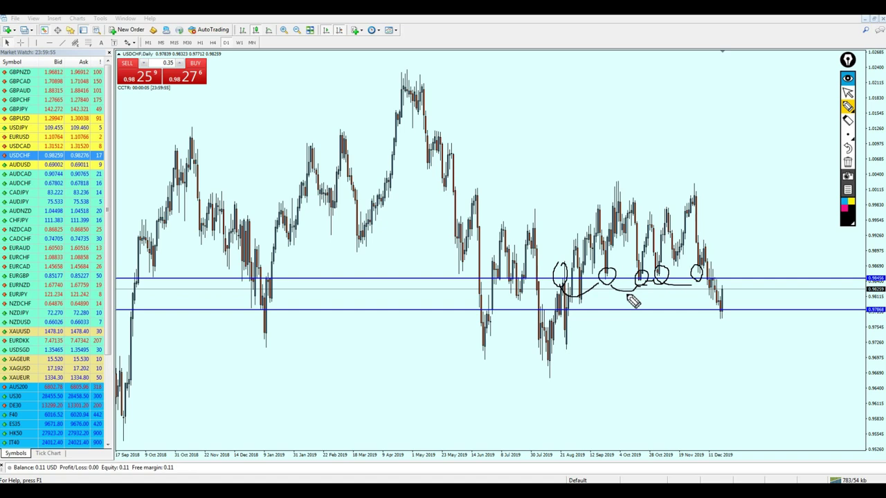
{"action": "mouse_move", "coordinate": [586, 287]}
{"action": "left_mouse_down"}
{"action": "mouse_move", "coordinate": [612, 277]}
{"action": "mouse_move", "coordinate": [599, 289]}
{"action": "left_mouse_up"}
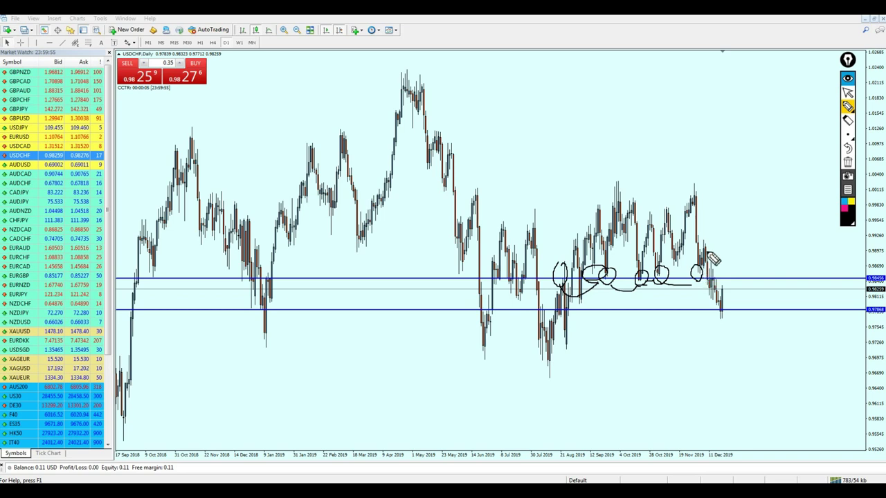
{"action": "left_click_drag", "start_coordinate": [706, 224], "coordinate": [712, 254]}
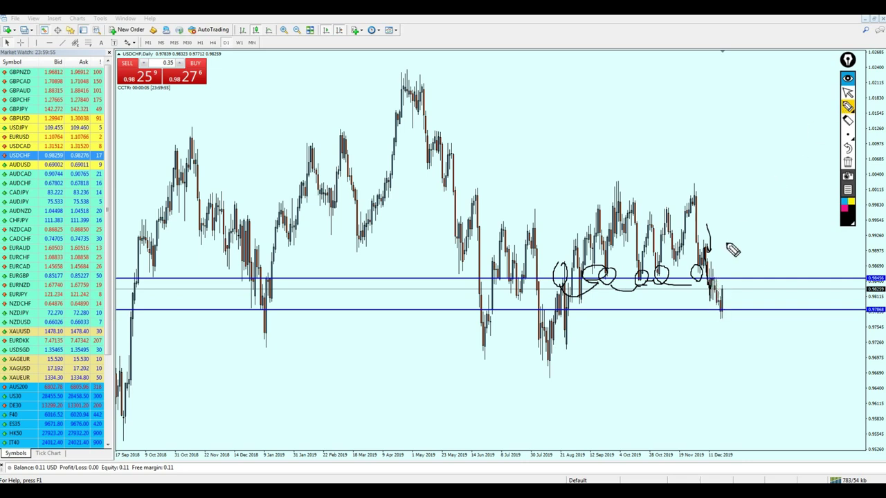
{"action": "left_click", "coordinate": [847, 92]}
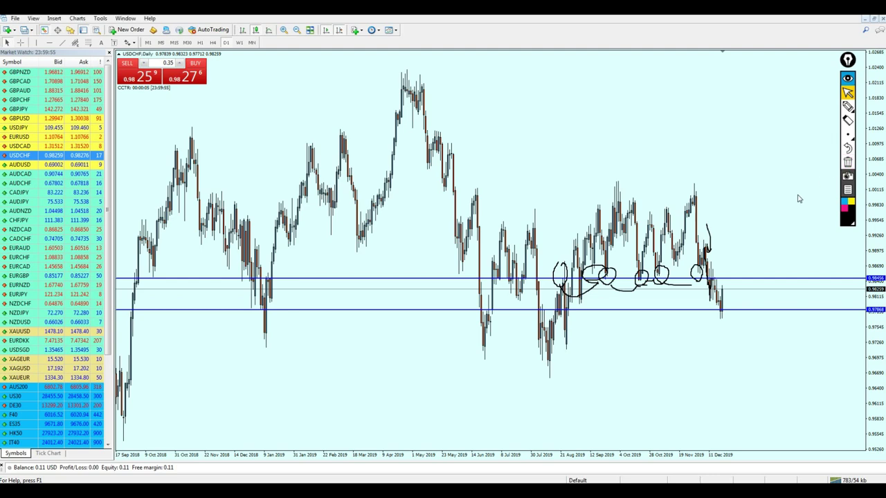
{"action": "left_click", "coordinate": [845, 164]}
- In pen, mark the mid-December daily candles touching the 0.98456 line on USDCHF and clear the mark
{"action": "key", "text": "plus"}
{"action": "key", "text": "plus"}
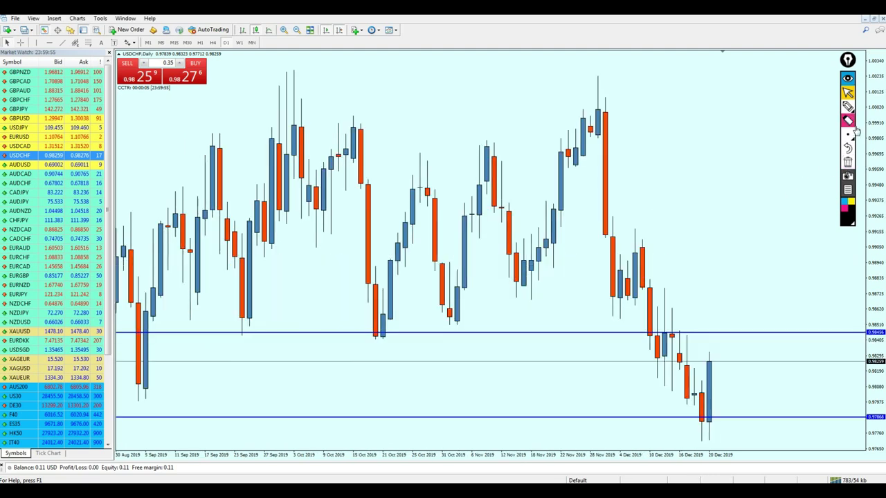
{"action": "left_click", "coordinate": [848, 108]}
{"action": "left_click_drag", "start_coordinate": [658, 324], "coordinate": [666, 329]}
{"action": "left_click", "coordinate": [846, 161]}
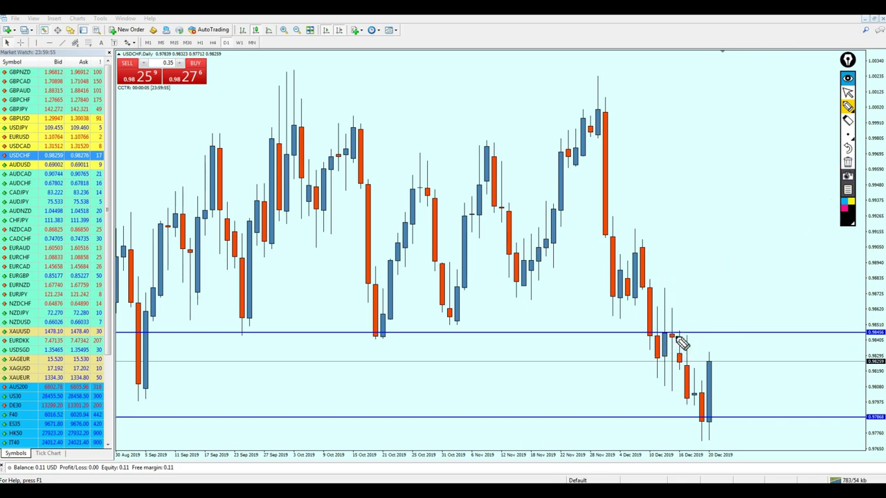
- In pen, circle the December break of the 0.98456 line, sketch a retest with a downward arrow from it, and clear the marks
{"action": "mouse_move", "coordinate": [662, 291]}
{"action": "left_mouse_down"}
{"action": "mouse_move", "coordinate": [658, 391]}
{"action": "mouse_move", "coordinate": [672, 306]}
{"action": "mouse_move", "coordinate": [660, 297]}
{"action": "left_mouse_up"}
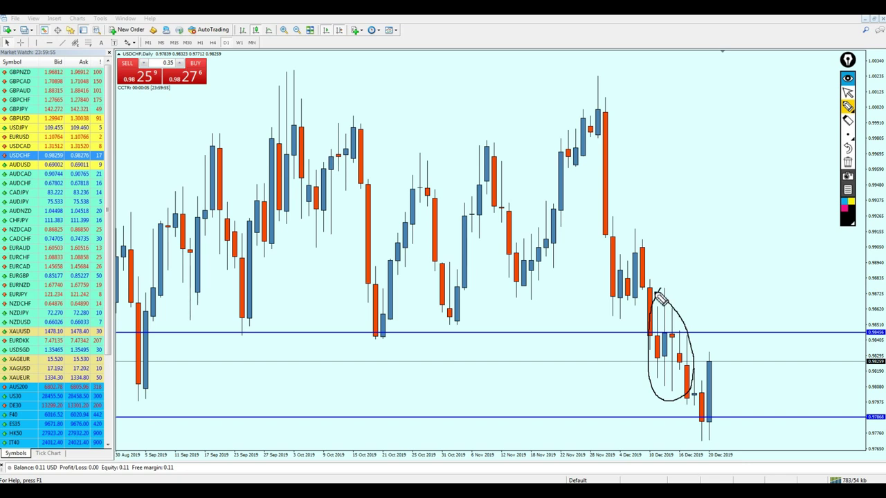
{"action": "mouse_move", "coordinate": [667, 320]}
{"action": "left_mouse_down"}
{"action": "mouse_move", "coordinate": [707, 429]}
{"action": "mouse_move", "coordinate": [721, 337]}
{"action": "left_mouse_up"}
{"action": "left_click_drag", "start_coordinate": [653, 331], "coordinate": [776, 329]}
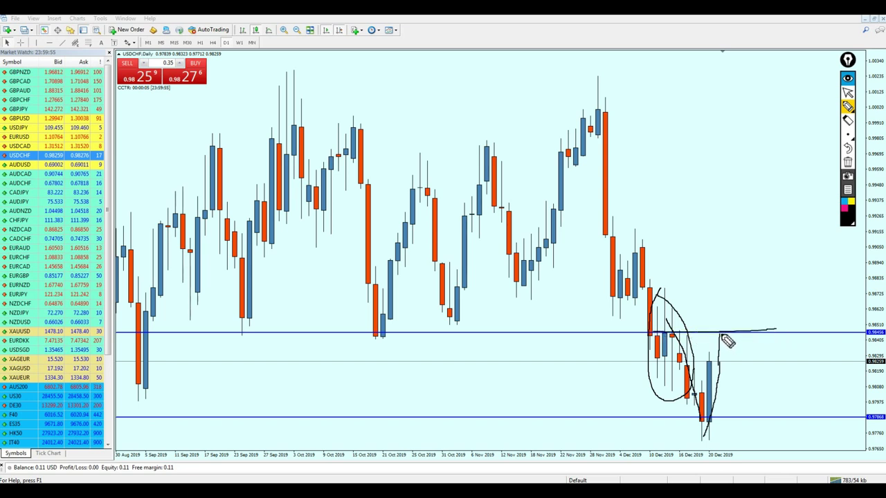
{"action": "mouse_move", "coordinate": [720, 334]}
{"action": "left_mouse_down"}
{"action": "mouse_move", "coordinate": [776, 468]}
{"action": "mouse_move", "coordinate": [783, 449]}
{"action": "left_mouse_up"}
{"action": "left_click", "coordinate": [846, 95]}
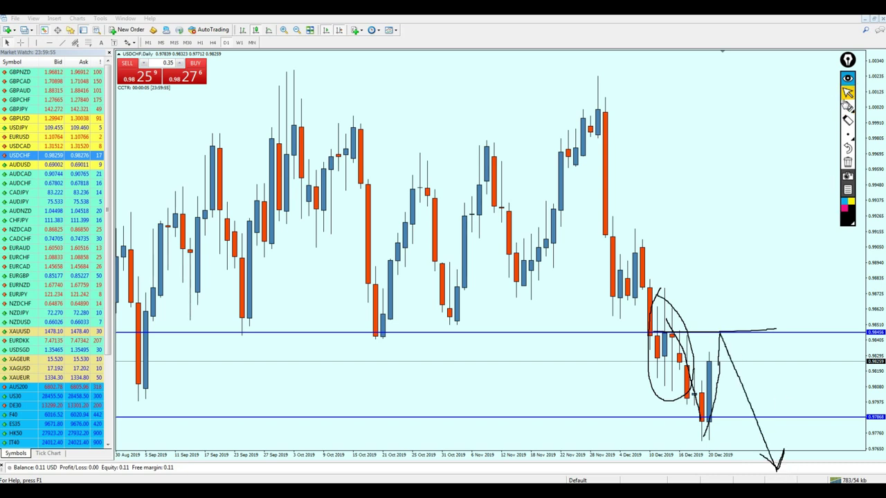
{"action": "left_click", "coordinate": [848, 162]}
- Show USDCHF on the H4 timeframe and lower the 0.98456 horizontal line to 0.98443
{"action": "left_click", "coordinate": [238, 43]}
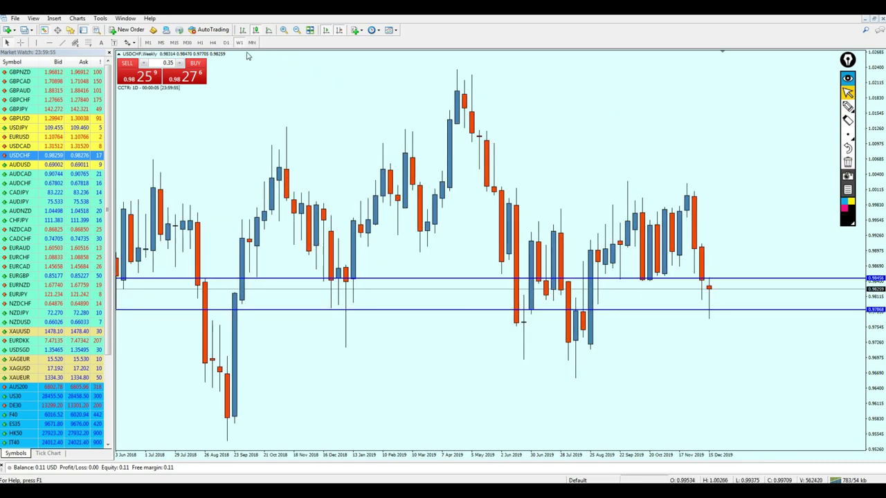
{"action": "left_click", "coordinate": [213, 42]}
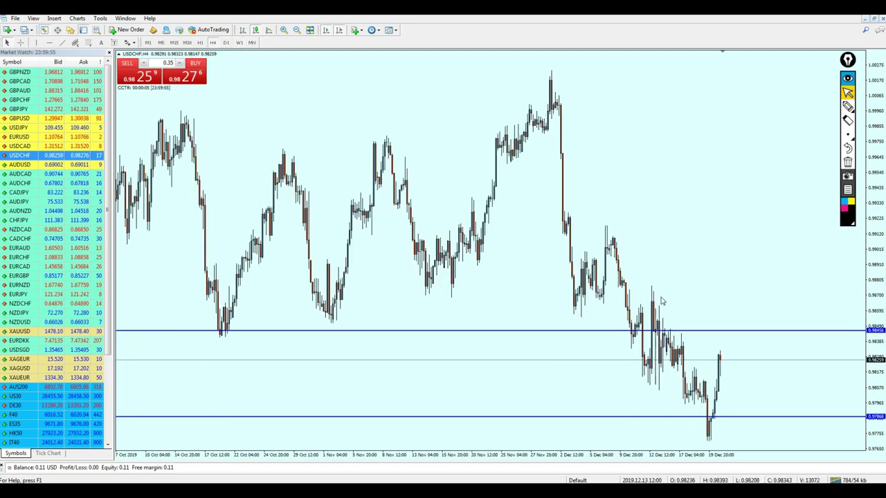
{"action": "key", "text": "plus"}
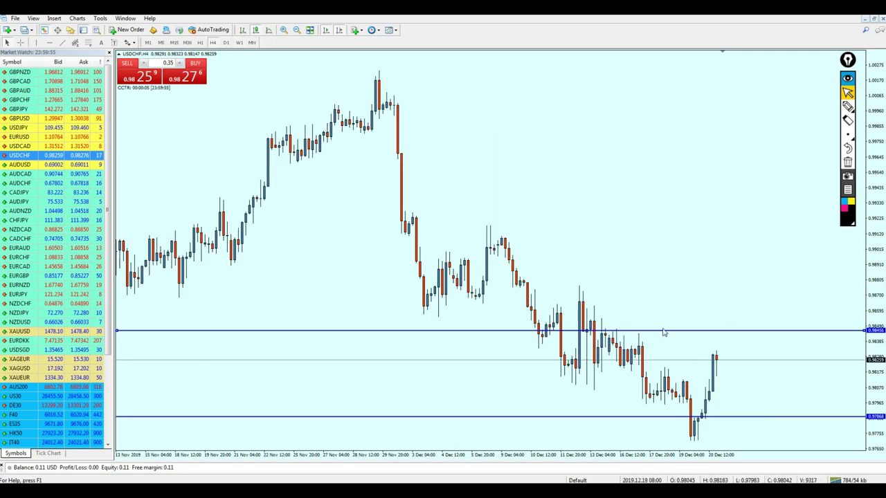
{"action": "left_click_drag", "start_coordinate": [662, 332], "coordinate": [662, 334]}
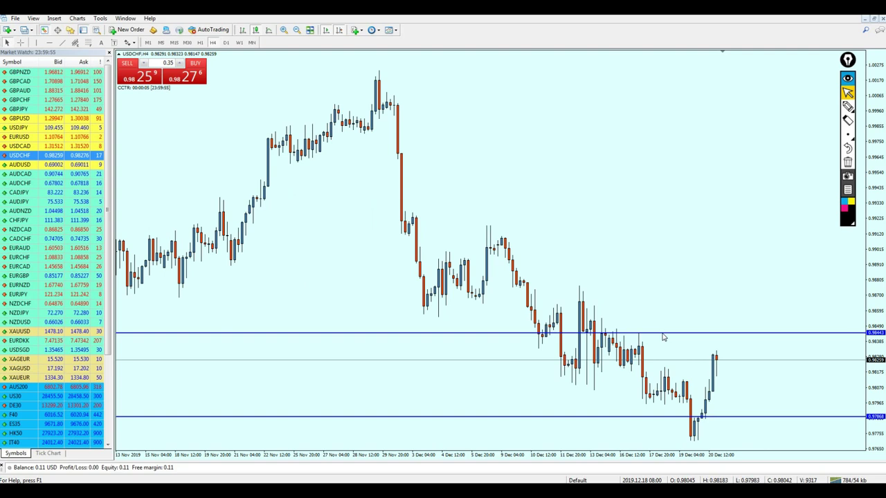
- Add the text label SELL 0.98259 to the USDCHF chart and place it just above the 0.98443 line, beyond the latest candles
{"action": "left_click", "coordinate": [760, 378]}
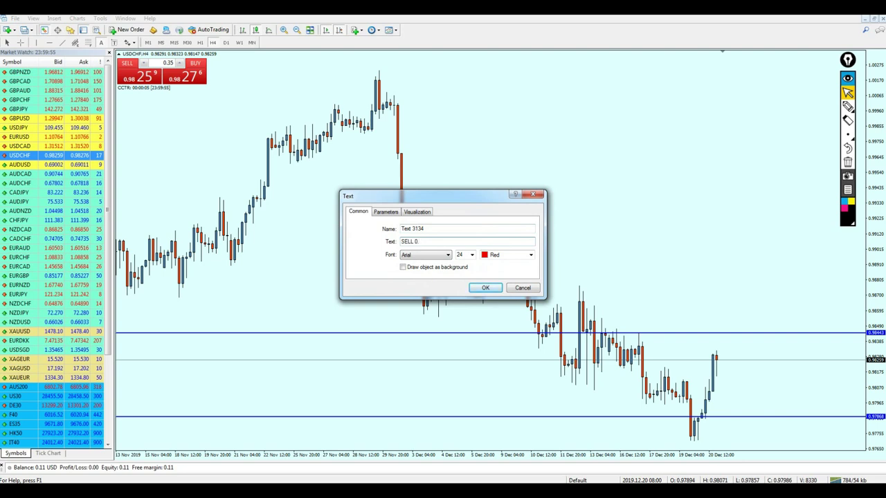
{"action": "type", "text": "SELL 0.98259"}
{"action": "key", "text": "Return"}
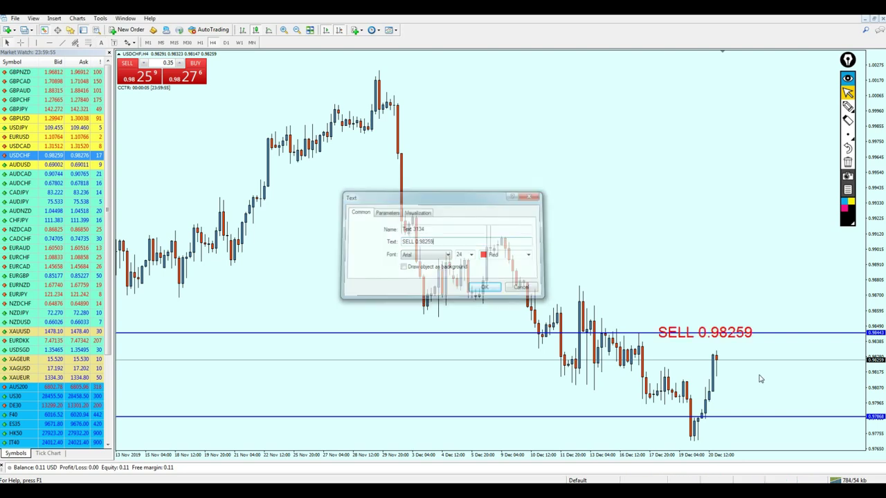
{"action": "left_click_drag", "start_coordinate": [734, 325], "coordinate": [775, 312]}
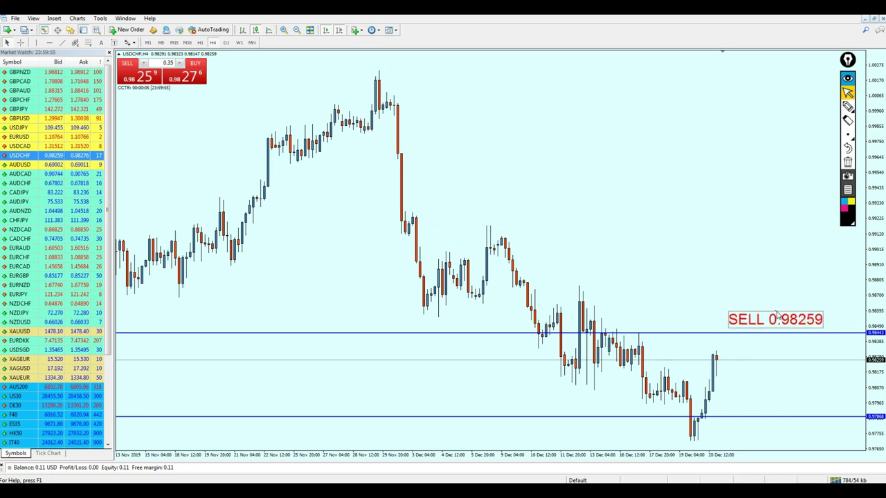
{"action": "double_click", "coordinate": [776, 318]}
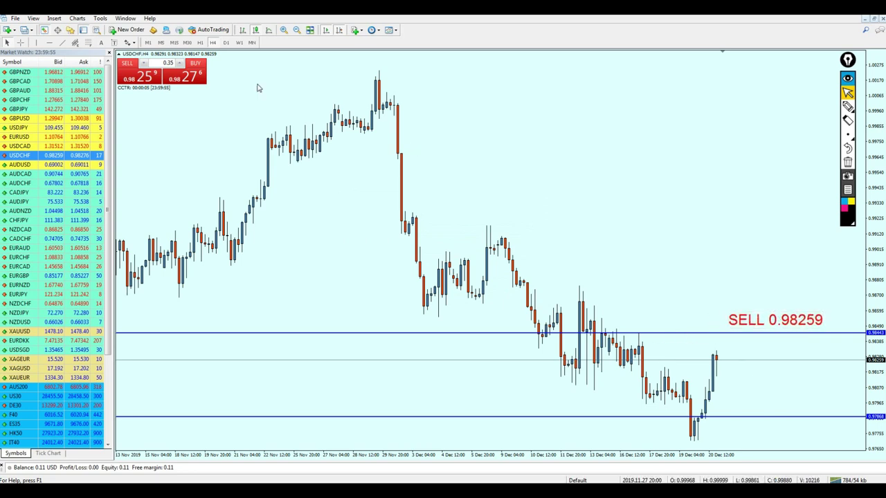
- On the daily USDCHF chart, lower the 0.97868 line to 0.97692 and measure the distance between the two horizontal lines
{"action": "left_click", "coordinate": [225, 42]}
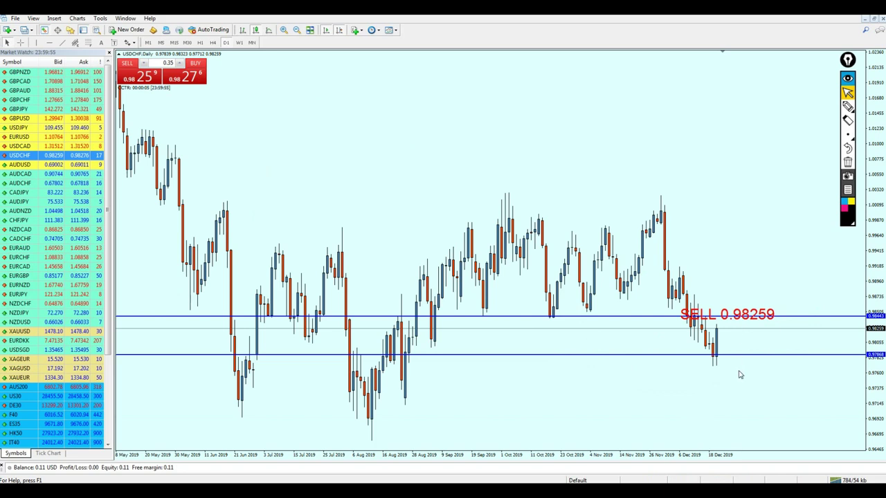
{"action": "left_click_drag", "start_coordinate": [732, 358], "coordinate": [734, 371]}
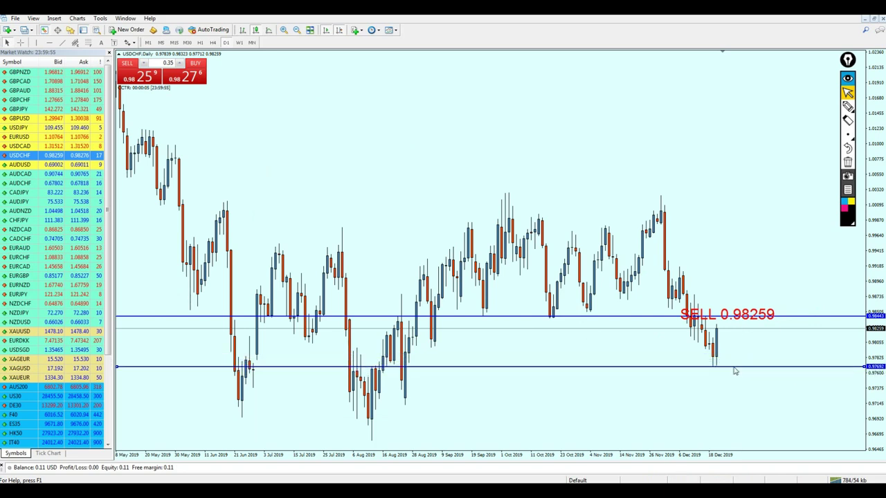
{"action": "middle_click", "coordinate": [736, 317]}
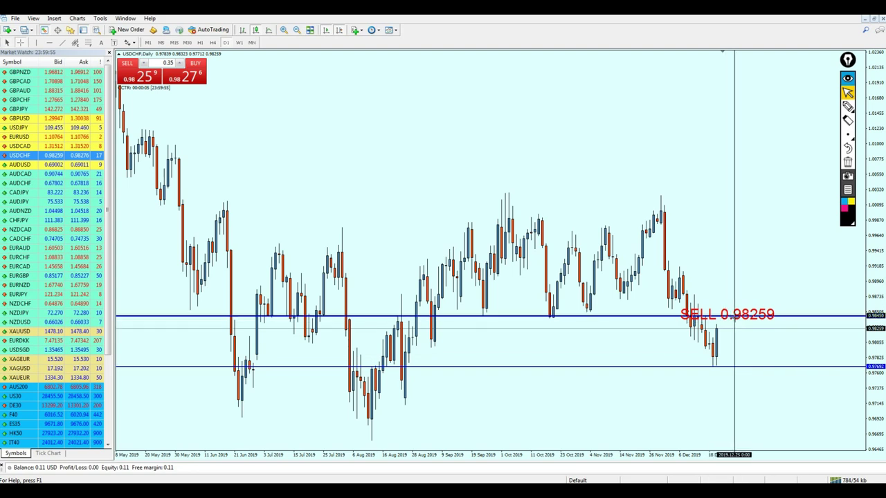
{"action": "left_click_drag", "start_coordinate": [736, 318], "coordinate": [757, 367]}
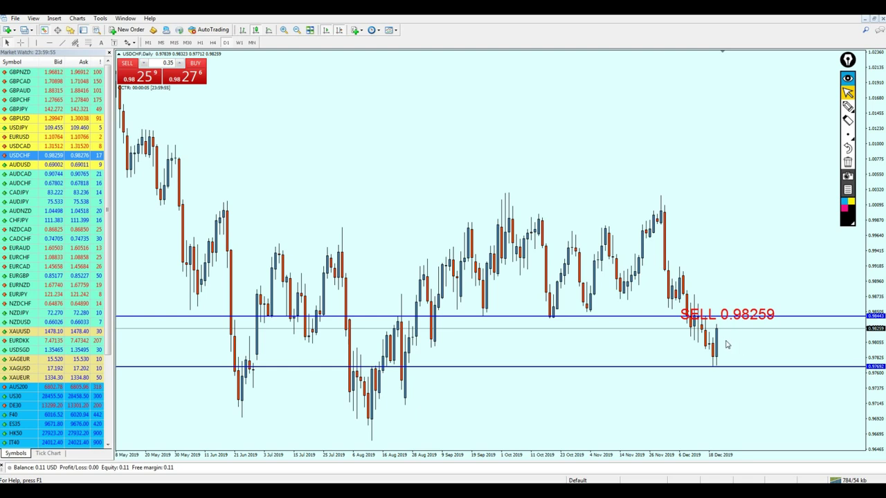
{"action": "middle_click", "coordinate": [716, 319]}
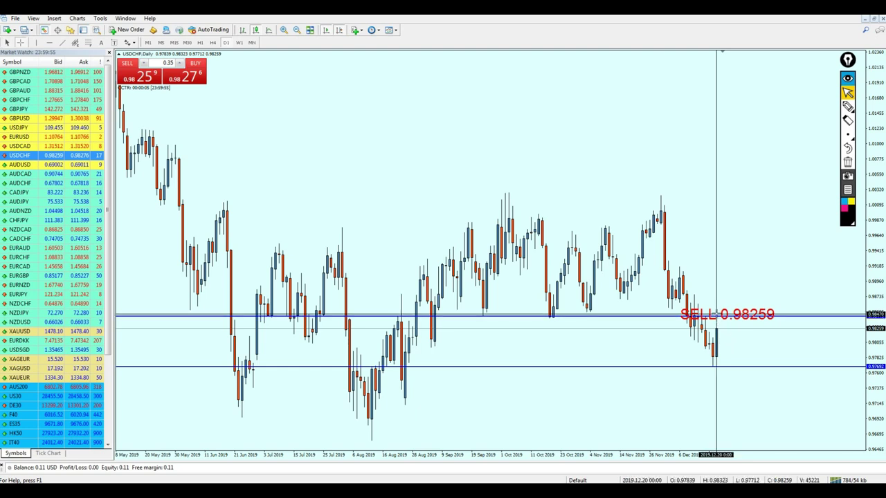
{"action": "middle_click", "coordinate": [717, 315]}
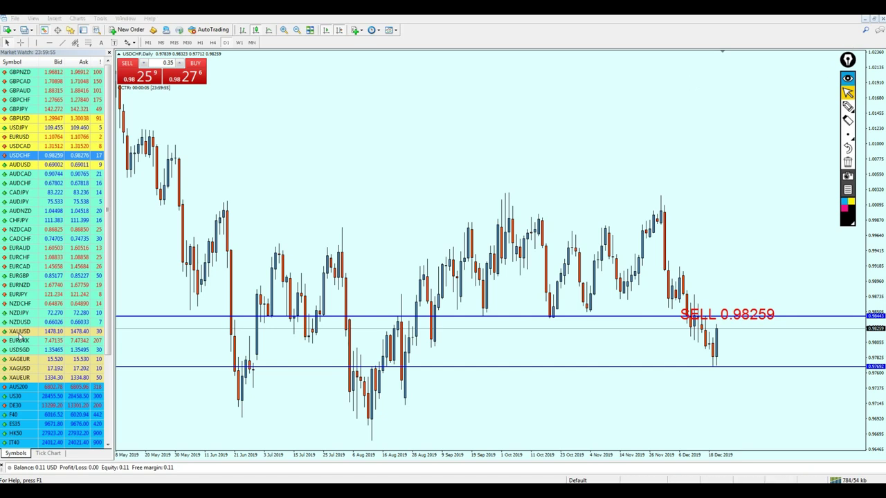
- Load NZDUSD into the chart, placing it below AUDUSD in the symbol list, and raise the 0.64721 horizontal line to 0.66055
{"action": "left_click_drag", "start_coordinate": [29, 323], "coordinate": [394, 283]}
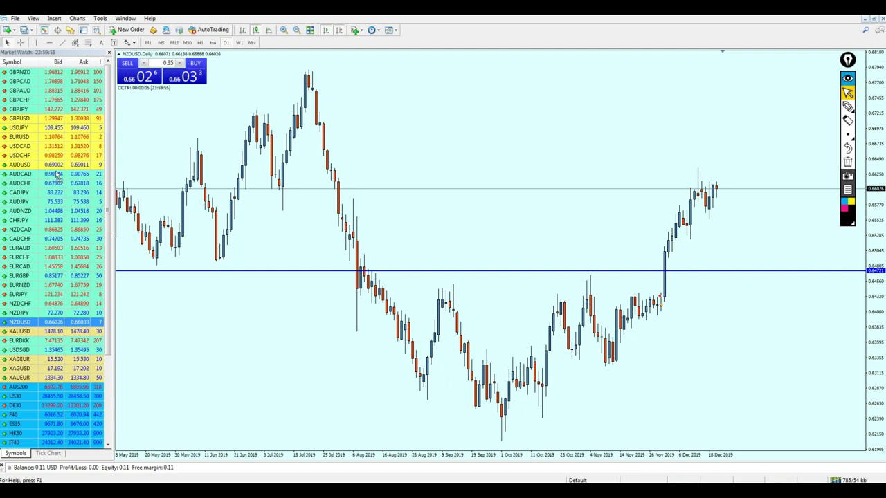
{"action": "left_click_drag", "start_coordinate": [57, 175], "coordinate": [58, 175]}
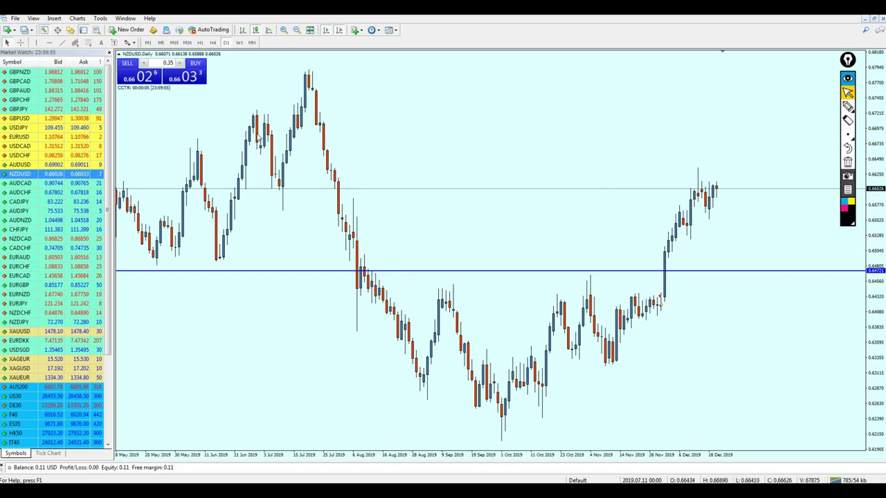
{"action": "key", "text": "minus"}
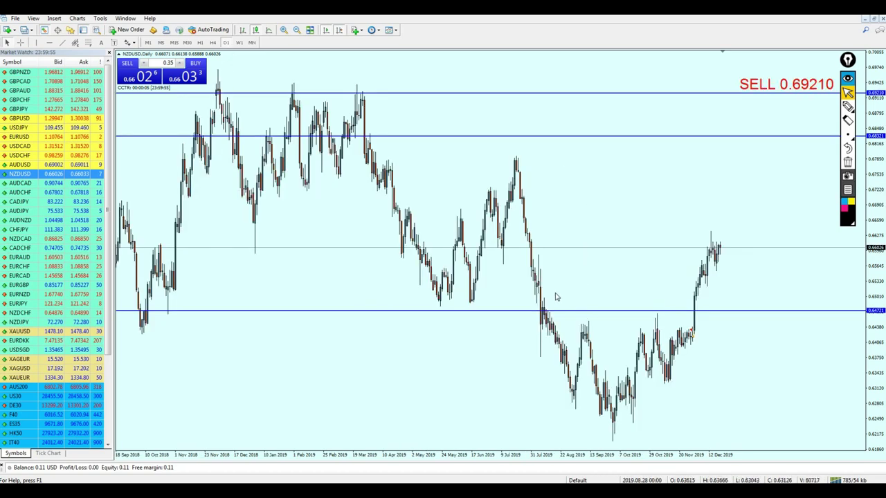
{"action": "left_click_drag", "start_coordinate": [352, 312], "coordinate": [229, 245]}
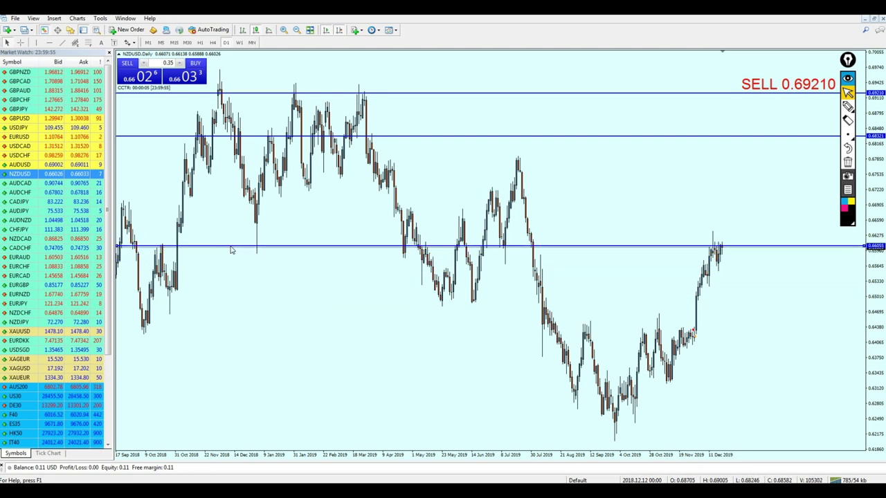
- In pen, circle and link the October, January, May and July touches of the 0.66055 line, and clear the marks
{"action": "left_click", "coordinate": [847, 106]}
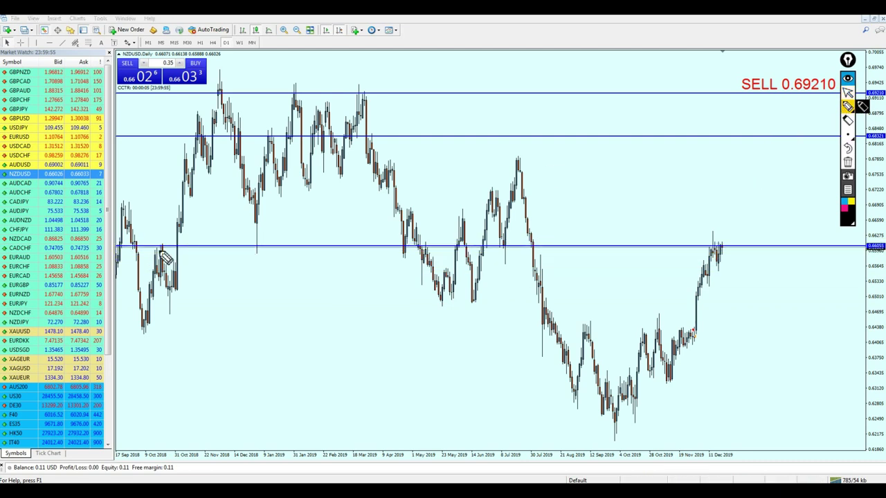
{"action": "mouse_move", "coordinate": [161, 251]}
{"action": "left_mouse_down"}
{"action": "mouse_move", "coordinate": [166, 239]}
{"action": "mouse_move", "coordinate": [163, 257]}
{"action": "mouse_move", "coordinate": [273, 262]}
{"action": "mouse_move", "coordinate": [271, 273]}
{"action": "mouse_move", "coordinate": [300, 287]}
{"action": "mouse_move", "coordinate": [422, 265]}
{"action": "mouse_move", "coordinate": [424, 235]}
{"action": "mouse_move", "coordinate": [433, 256]}
{"action": "mouse_move", "coordinate": [521, 252]}
{"action": "mouse_move", "coordinate": [496, 248]}
{"action": "left_mouse_up"}
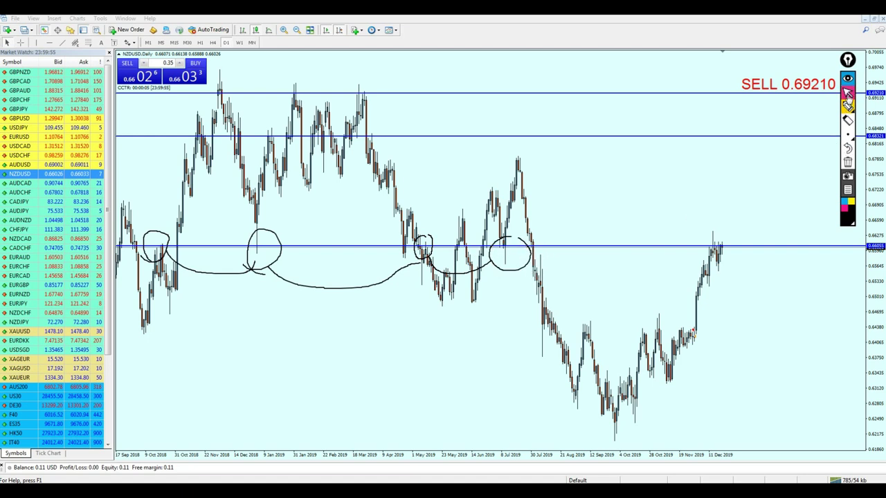
{"action": "left_click", "coordinate": [848, 162]}
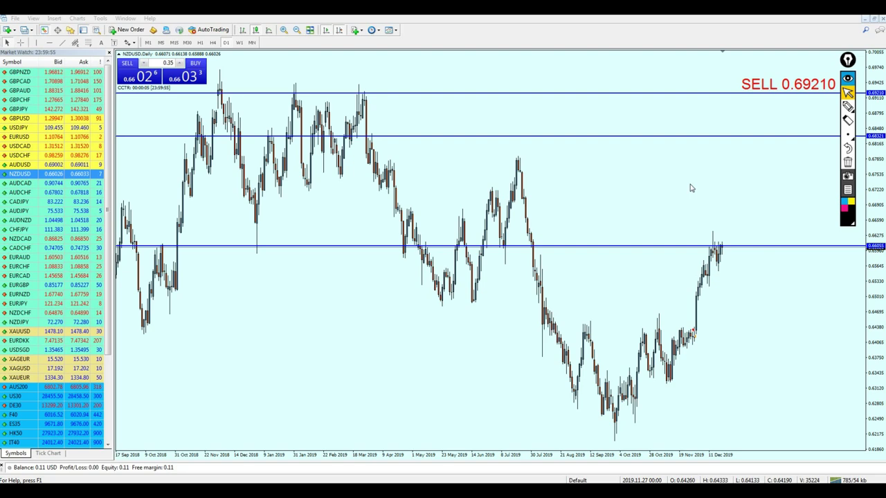
- In pen, write a large PA underlined twice over the enlarged daily NZDUSD chart, and clear the writing
{"action": "left_click", "coordinate": [690, 188]}
{"action": "key", "text": "plus"}
{"action": "key", "text": "plus"}
{"action": "key", "text": "minus"}
{"action": "key", "text": "plus"}
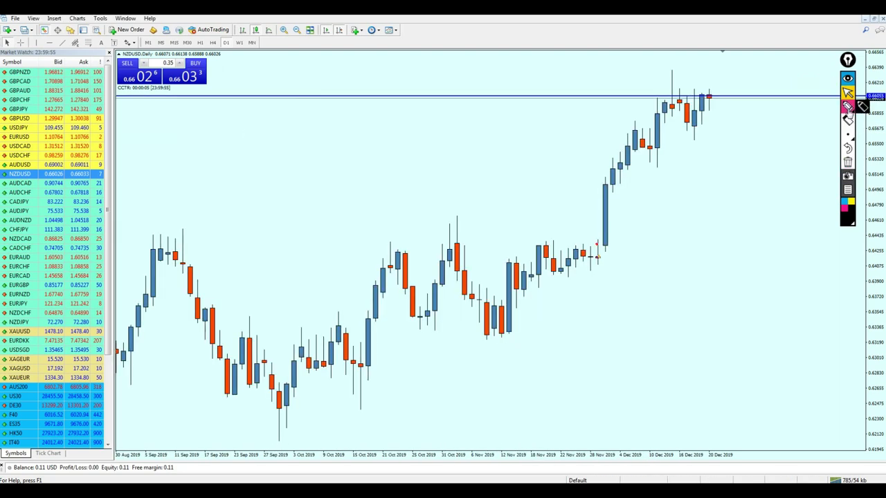
{"action": "left_click", "coordinate": [848, 106]}
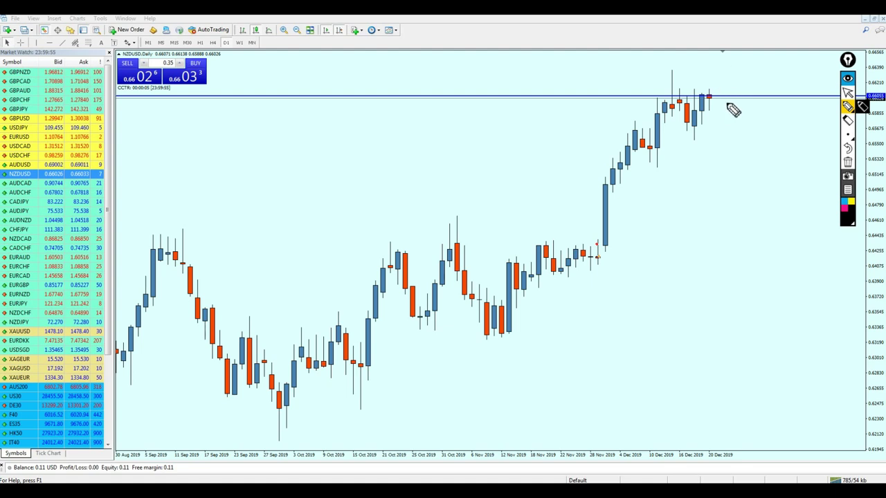
{"action": "mouse_move", "coordinate": [330, 134]}
{"action": "left_mouse_down"}
{"action": "mouse_move", "coordinate": [356, 227]}
{"action": "mouse_move", "coordinate": [293, 172]}
{"action": "left_mouse_up"}
{"action": "mouse_move", "coordinate": [382, 199]}
{"action": "left_mouse_down"}
{"action": "mouse_move", "coordinate": [432, 104]}
{"action": "mouse_move", "coordinate": [464, 183]}
{"action": "left_mouse_up"}
{"action": "left_click_drag", "start_coordinate": [346, 164], "coordinate": [437, 124]}
{"action": "mouse_move", "coordinate": [375, 230]}
{"action": "left_mouse_down"}
{"action": "mouse_move", "coordinate": [482, 233]}
{"action": "mouse_move", "coordinate": [544, 215]}
{"action": "left_mouse_up"}
{"action": "left_click_drag", "start_coordinate": [358, 284], "coordinate": [492, 255]}
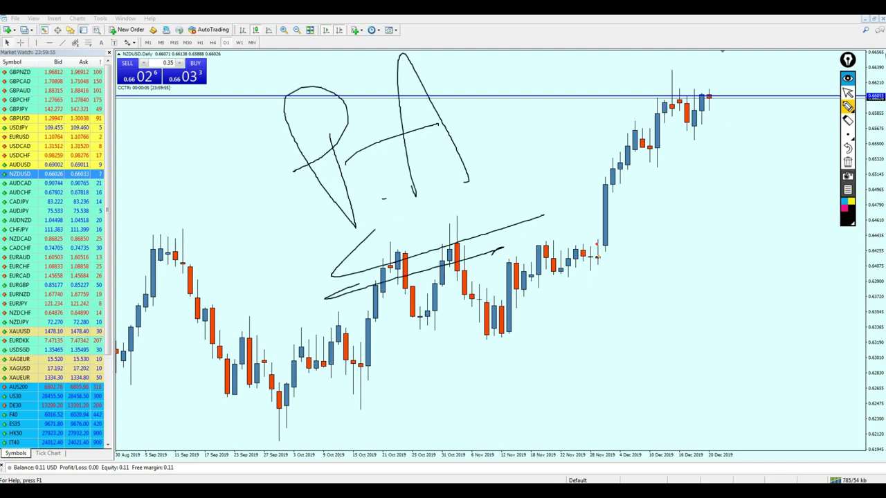
{"action": "left_click", "coordinate": [847, 92]}
{"action": "left_click", "coordinate": [847, 161]}
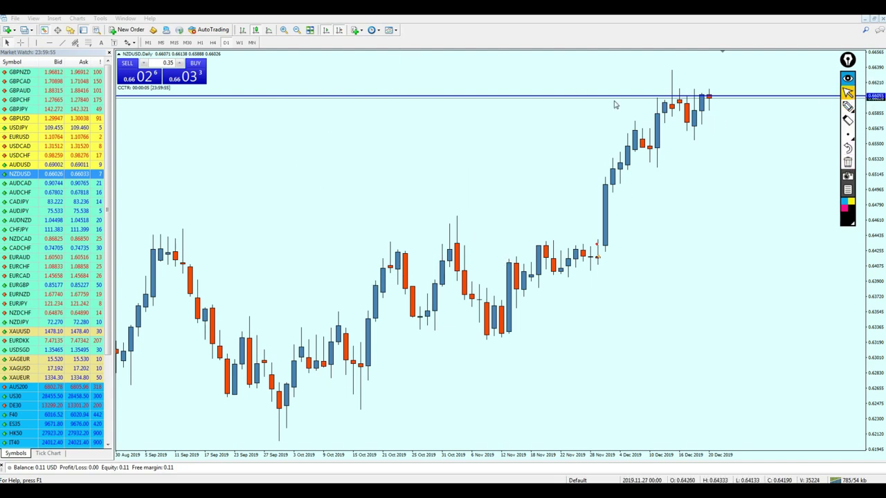
- In pen, circle the latest December candles at the 0.66055 line, sketch a dashed downward path from them, and clear the marks
{"action": "left_click", "coordinate": [847, 106]}
{"action": "mouse_move", "coordinate": [686, 63]}
{"action": "left_mouse_down"}
{"action": "mouse_move", "coordinate": [712, 150]}
{"action": "mouse_move", "coordinate": [686, 69]}
{"action": "left_mouse_up"}
{"action": "left_click_drag", "start_coordinate": [719, 107], "coordinate": [824, 360]}
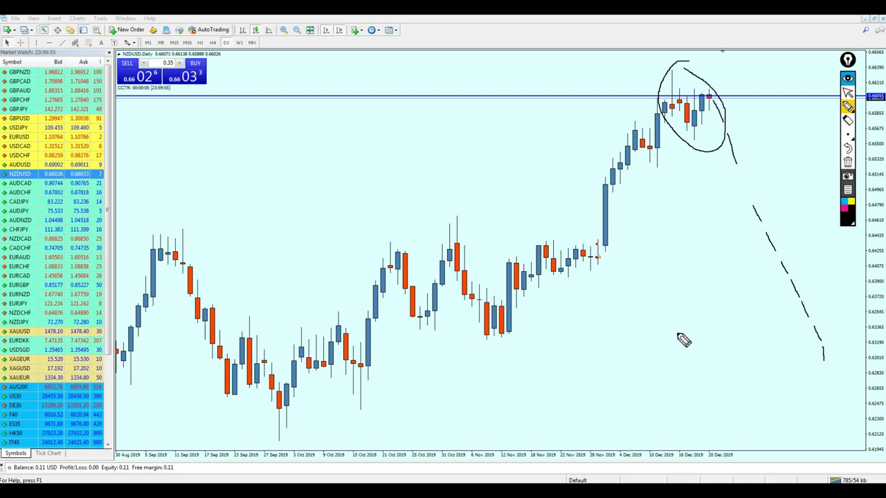
{"action": "left_click", "coordinate": [848, 92]}
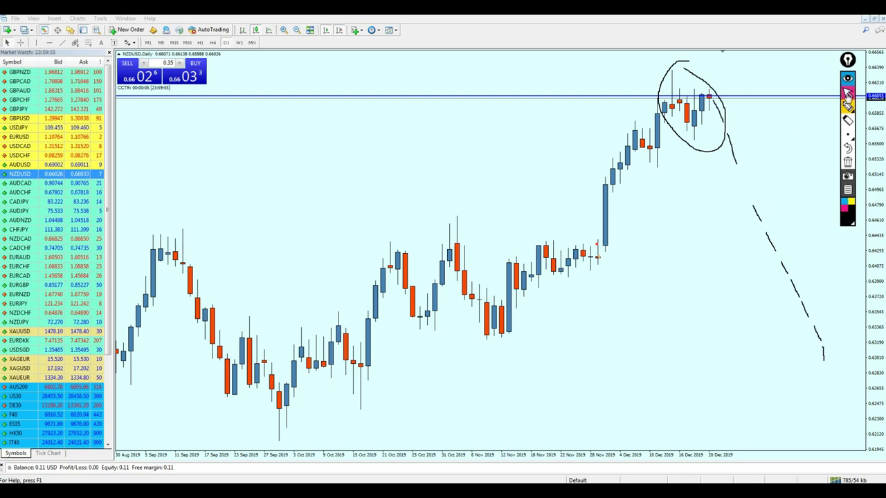
{"action": "left_click", "coordinate": [848, 162]}
- In pen, circle the December candle with the long upper wick through the 0.66055 line
{"action": "left_click", "coordinate": [775, 168]}
{"action": "key", "text": "plus"}
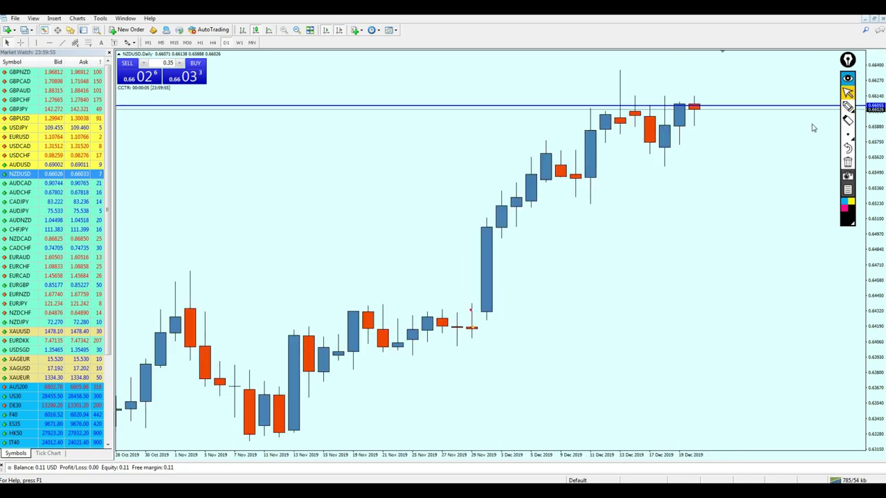
{"action": "key", "text": "minus"}
{"action": "left_click", "coordinate": [848, 106]}
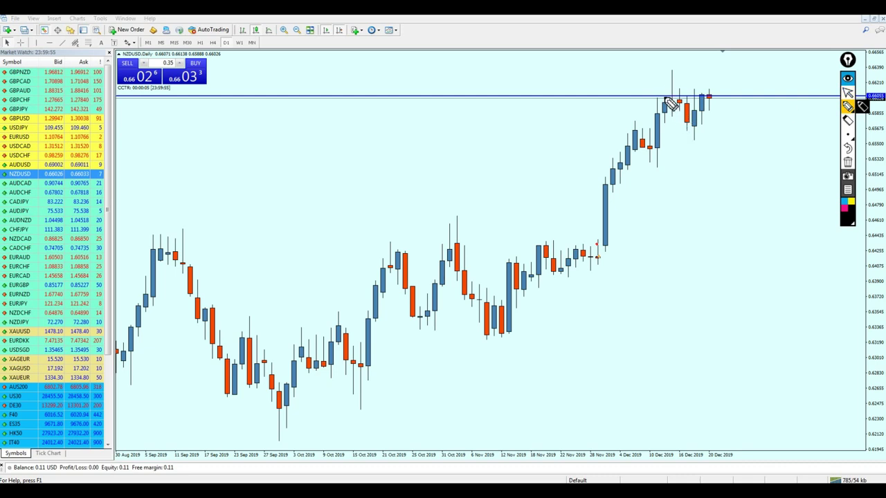
{"action": "mouse_move", "coordinate": [664, 68]}
{"action": "left_mouse_down"}
{"action": "mouse_move", "coordinate": [669, 113]}
{"action": "mouse_move", "coordinate": [680, 104]}
{"action": "mouse_move", "coordinate": [678, 76]}
{"action": "mouse_move", "coordinate": [665, 66]}
{"action": "mouse_move", "coordinate": [667, 96]}
{"action": "left_mouse_up"}
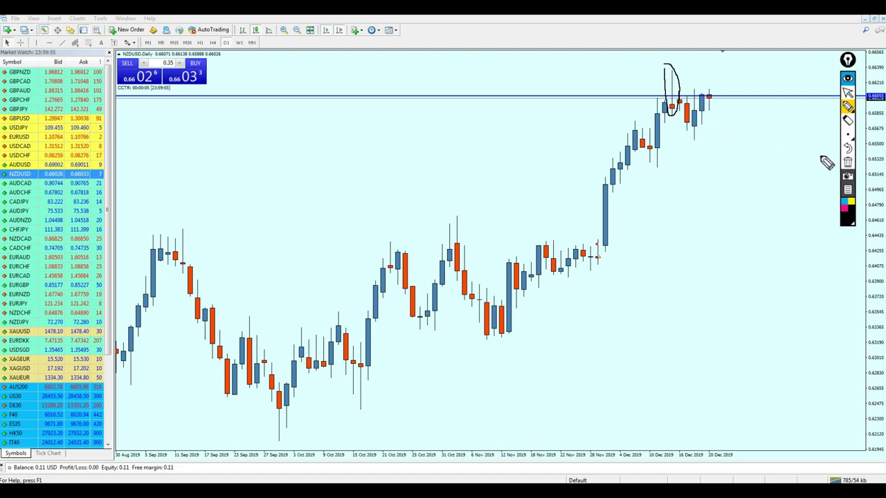
- Clear the pen circle, circle the last two December candles at the 0.66055 line in pen, and clear that mark too
{"action": "left_click", "coordinate": [846, 163]}
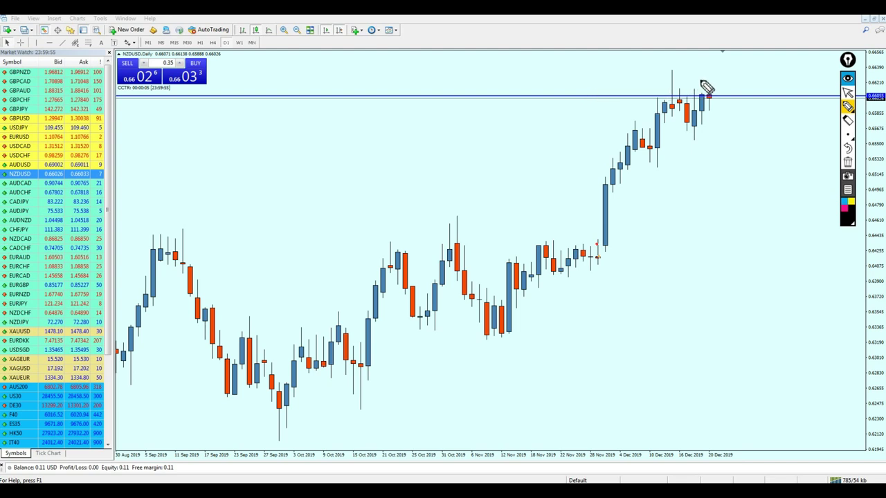
{"action": "mouse_move", "coordinate": [697, 79]}
{"action": "left_mouse_down"}
{"action": "mouse_move", "coordinate": [700, 123]}
{"action": "mouse_move", "coordinate": [722, 87]}
{"action": "mouse_move", "coordinate": [698, 81]}
{"action": "mouse_move", "coordinate": [696, 115]}
{"action": "mouse_move", "coordinate": [722, 83]}
{"action": "mouse_move", "coordinate": [701, 95]}
{"action": "mouse_move", "coordinate": [718, 105]}
{"action": "left_mouse_up"}
{"action": "left_click", "coordinate": [847, 164]}
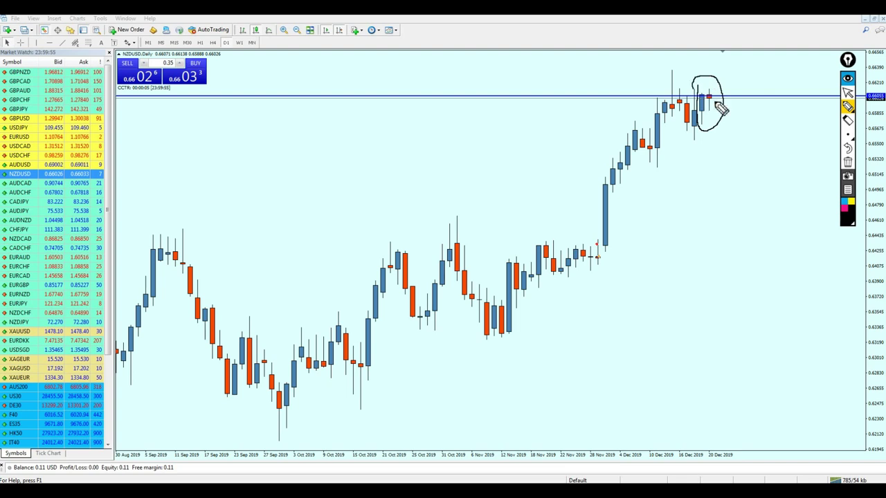
{"action": "left_click", "coordinate": [847, 93]}
{"action": "left_click", "coordinate": [846, 162]}
- Circle the last two daily NZDUSD candles in pen on a further enlarged chart, and inspect them with the crosshair
{"action": "left_click", "coordinate": [755, 138]}
{"action": "key", "text": "plus"}
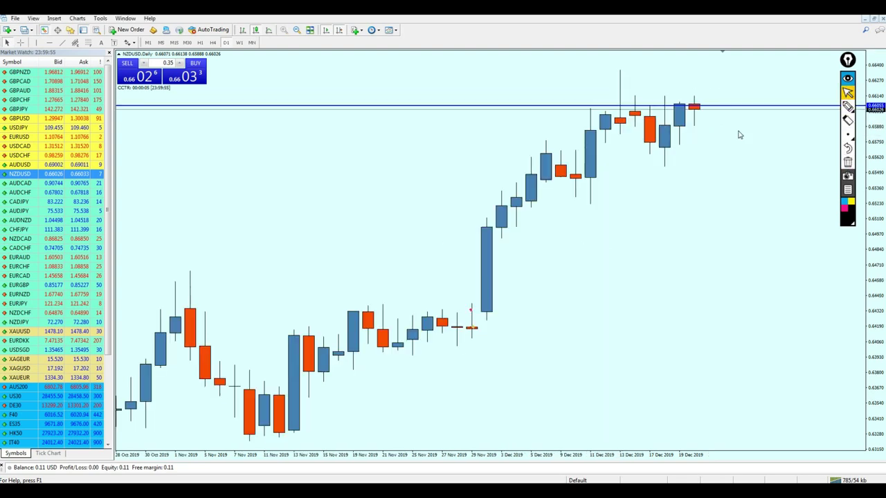
{"action": "left_click", "coordinate": [847, 106]}
{"action": "mouse_move", "coordinate": [687, 88]}
{"action": "left_mouse_down"}
{"action": "mouse_move", "coordinate": [691, 123]}
{"action": "mouse_move", "coordinate": [702, 104]}
{"action": "mouse_move", "coordinate": [678, 92]}
{"action": "mouse_move", "coordinate": [676, 109]}
{"action": "mouse_move", "coordinate": [696, 135]}
{"action": "mouse_move", "coordinate": [677, 103]}
{"action": "left_mouse_up"}
{"action": "left_click", "coordinate": [847, 92]}
{"action": "middle_click", "coordinate": [695, 116]}
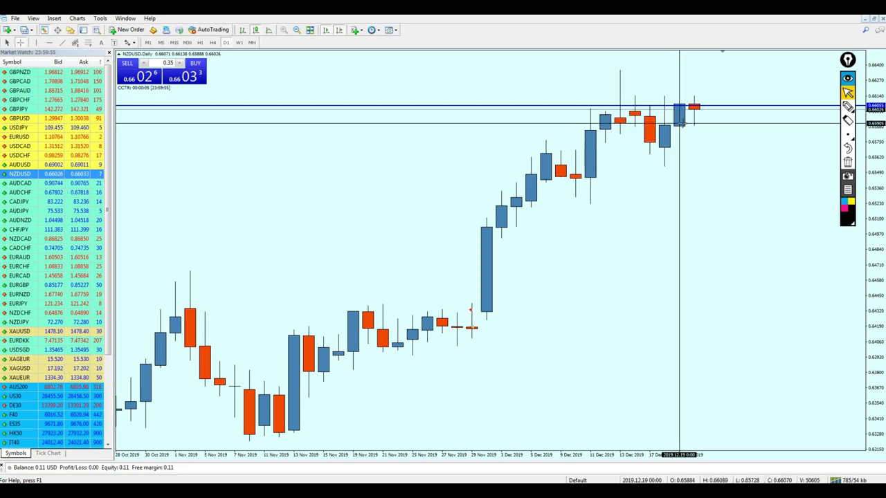
{"action": "middle_click", "coordinate": [689, 136]}
- Delete the 0.69210 and 0.68321 horizontal lines and the SELL 0.69210 label from the daily NZDUSD chart
{"action": "key", "text": "minus"}
{"action": "key", "text": "minus"}
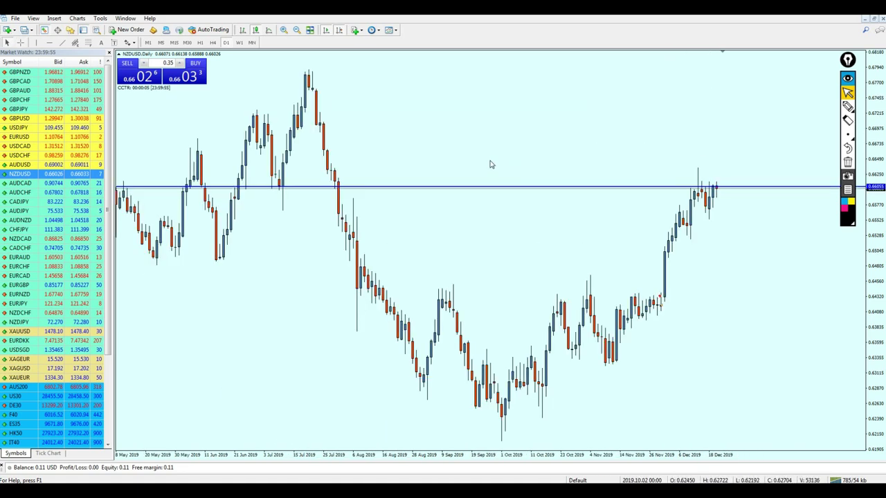
{"action": "key", "text": "minus"}
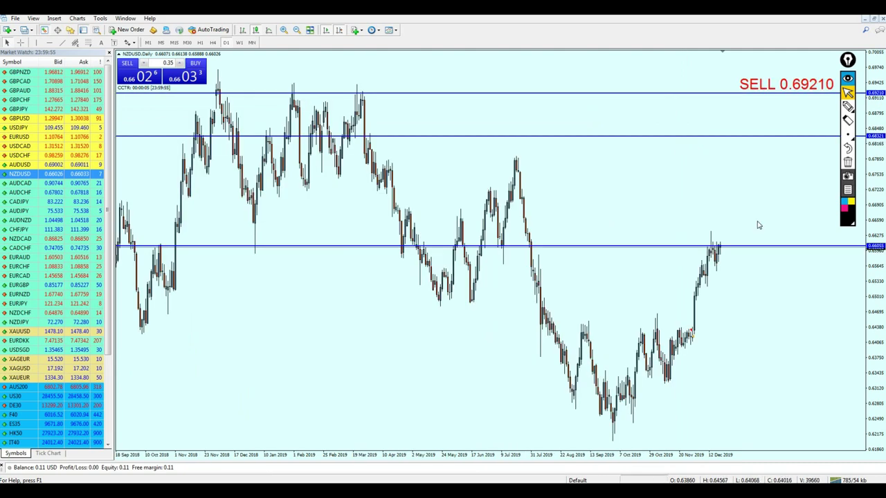
{"action": "double_click", "coordinate": [643, 136]}
{"action": "key", "text": "Delete"}
{"action": "double_click", "coordinate": [744, 83]}
{"action": "key", "text": "Delete"}
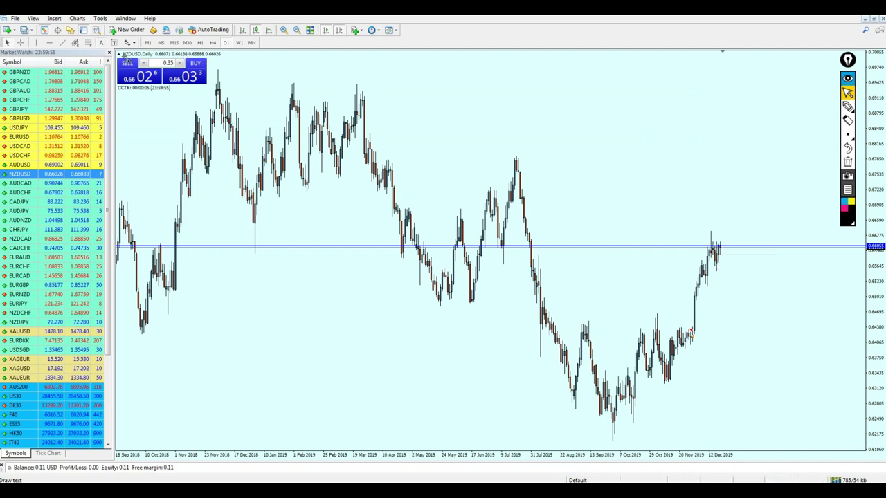
- Add a red SELL 0.66055 text label and place it just above the 0.66055 line, beyond the latest candles
{"action": "left_click", "coordinate": [744, 239]}
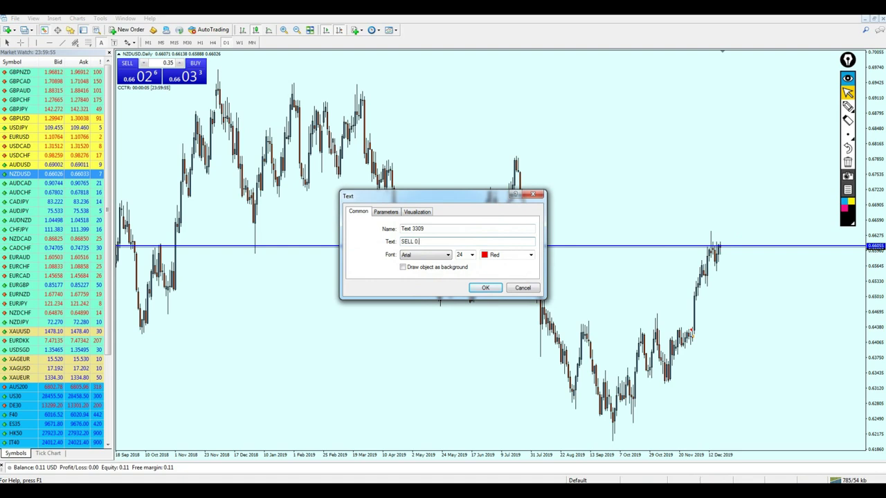
{"action": "key", "text": "Return"}
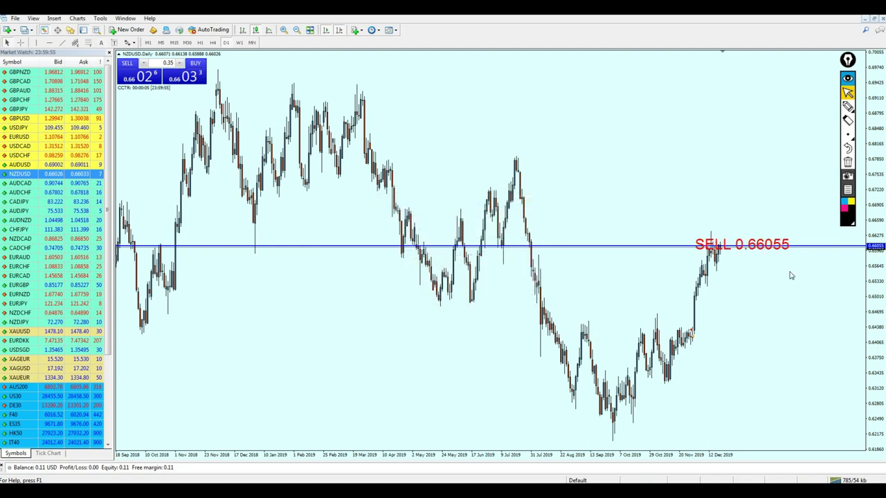
{"action": "left_click_drag", "start_coordinate": [765, 254], "coordinate": [785, 230]}
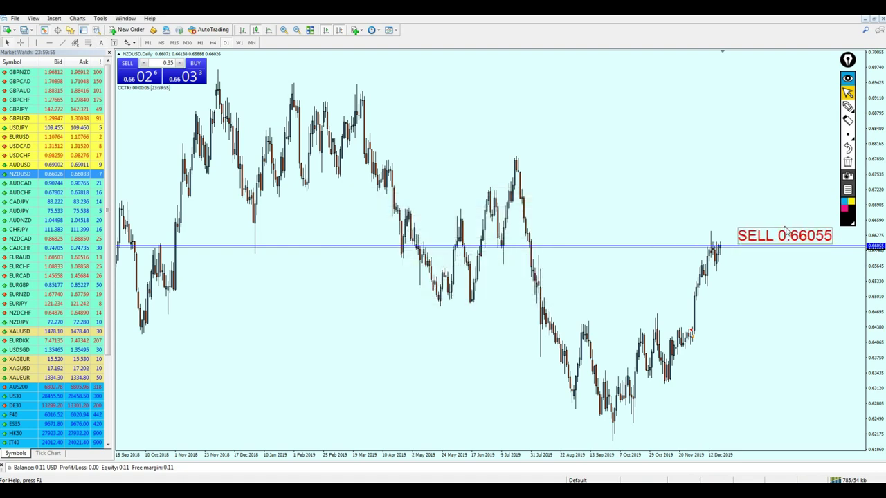
{"action": "double_click", "coordinate": [785, 235]}
- Place a second horizontal line at 0.65121 on the NZDUSD chart, and measure down from the 0.66055 line with the crosshair
{"action": "left_click_drag", "start_coordinate": [719, 252], "coordinate": [730, 295]}
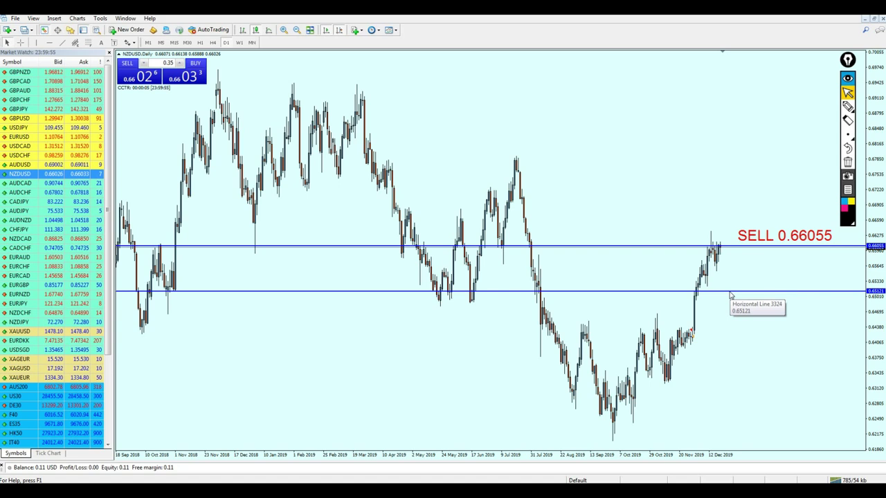
{"action": "middle_click", "coordinate": [751, 225]}
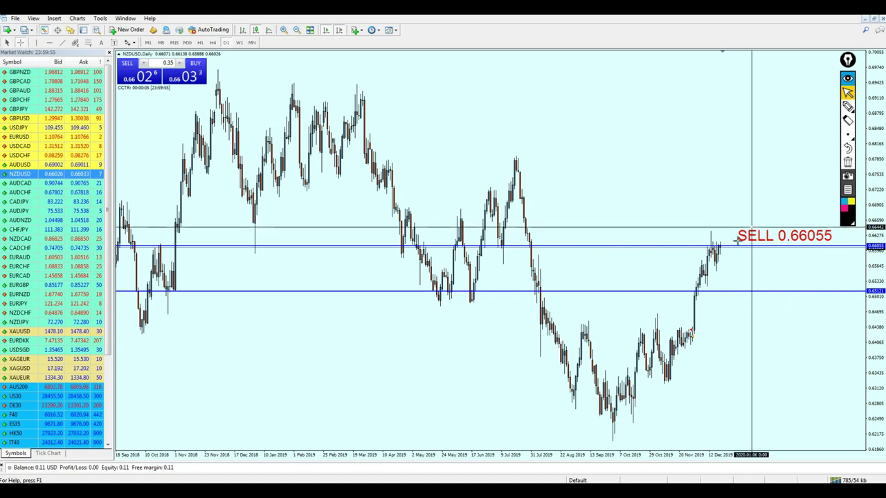
{"action": "left_click_drag", "start_coordinate": [720, 247], "coordinate": [728, 268]}
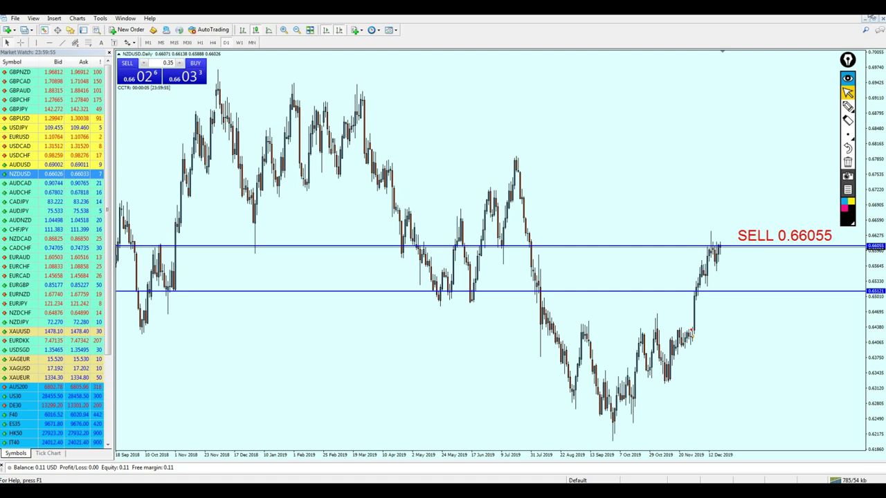
{"action": "left_click", "coordinate": [868, 15]}
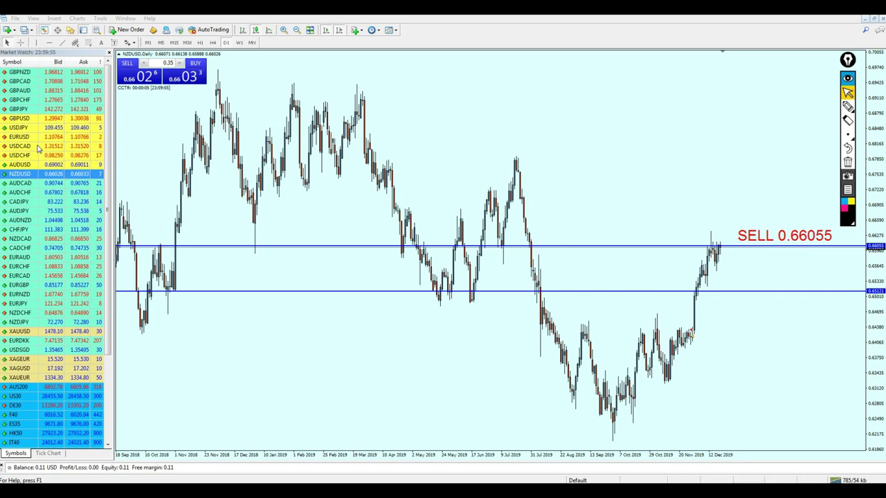
- Load XAUUSD into the daily chart and enlarge the latest candles around the 1483.75 and 1467.10 lines
{"action": "left_click_drag", "start_coordinate": [28, 332], "coordinate": [623, 277]}
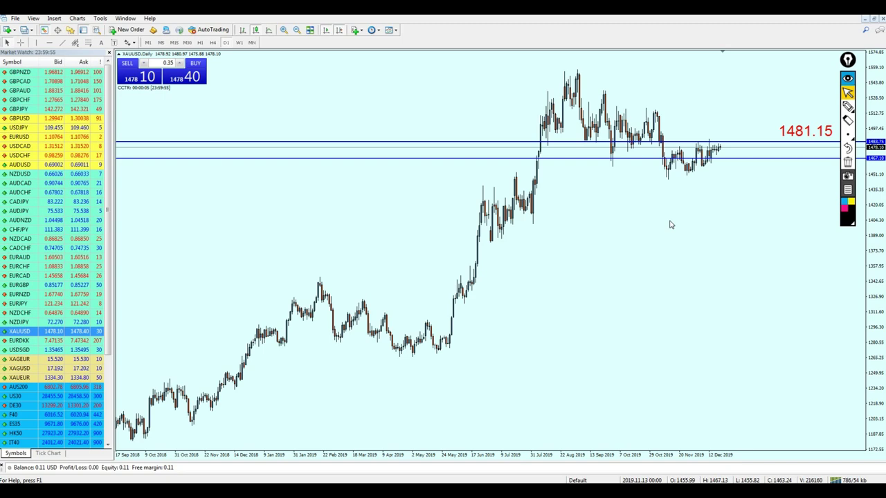
{"action": "key", "text": "plus"}
{"action": "key", "text": "plus"}
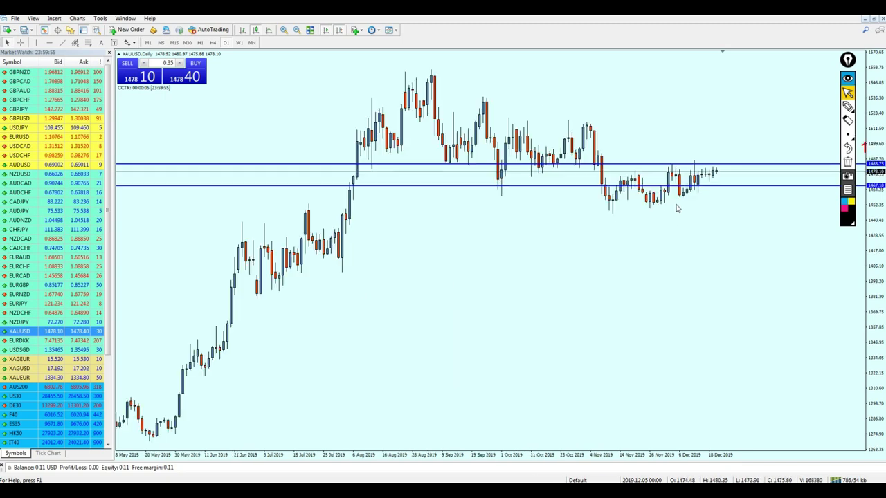
{"action": "scroll", "coordinate": [702, 327], "scroll_direction": "up", "scroll_amount": 2}
{"action": "middle_click", "coordinate": [706, 329]}
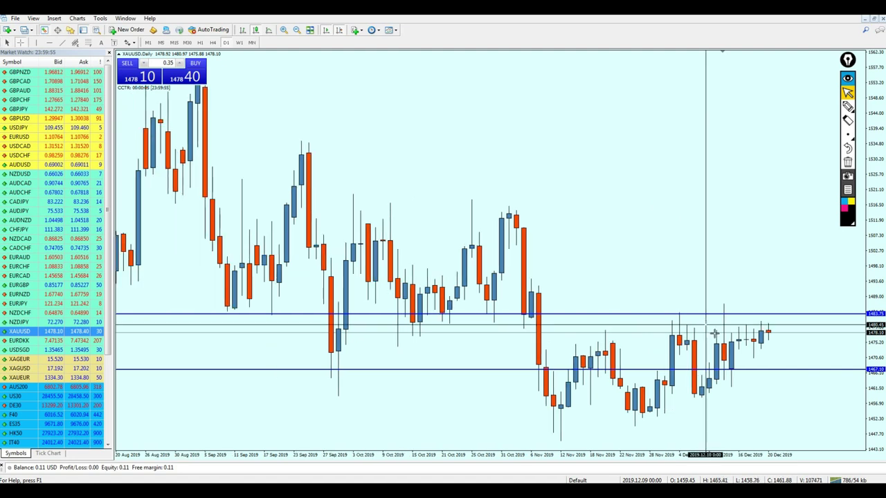
{"action": "scroll", "coordinate": [723, 338], "scroll_direction": "down", "scroll_amount": 2}
{"action": "middle_click", "coordinate": [724, 338]}
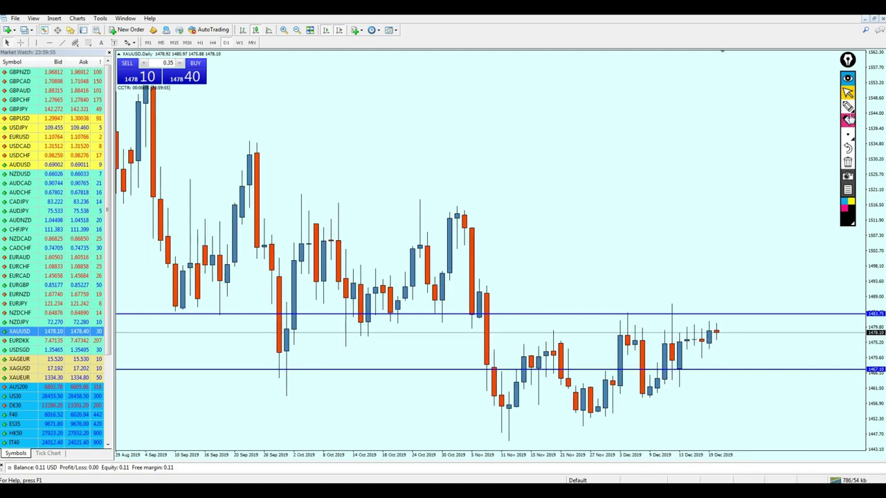
{"action": "left_click", "coordinate": [848, 106]}
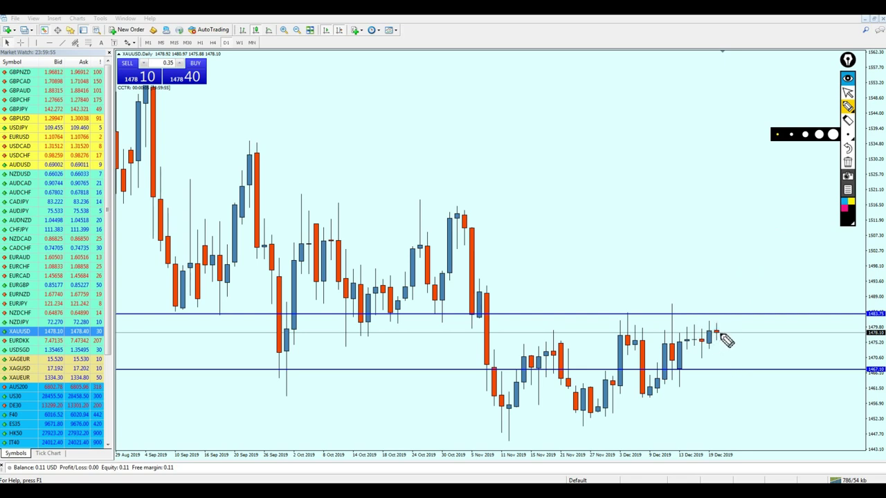
{"action": "left_click", "coordinate": [847, 92]}
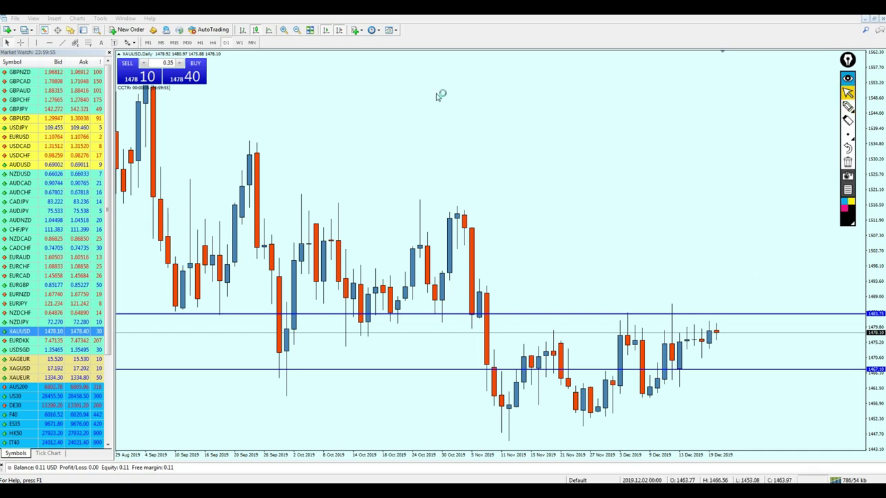
- Switch XAUUSD to the weekly timeframe, circle the long lower wick at the 1467.10 line and link it to the latest candles in pen, and clear the marks
{"action": "left_click", "coordinate": [239, 42]}
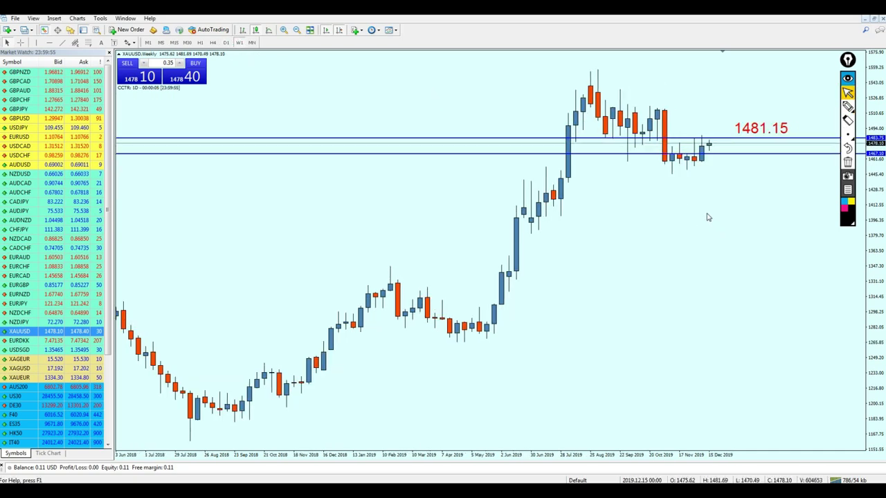
{"action": "key", "text": "minus"}
{"action": "key", "text": "plus"}
{"action": "left_click", "coordinate": [847, 106]}
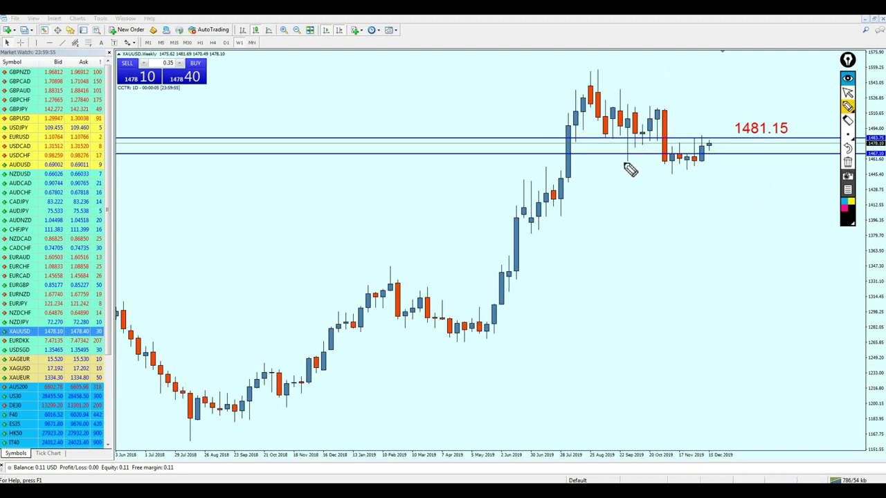
{"action": "mouse_move", "coordinate": [629, 170]}
{"action": "left_mouse_down"}
{"action": "mouse_move", "coordinate": [632, 148]}
{"action": "mouse_move", "coordinate": [628, 158]}
{"action": "mouse_move", "coordinate": [720, 163]}
{"action": "left_mouse_up"}
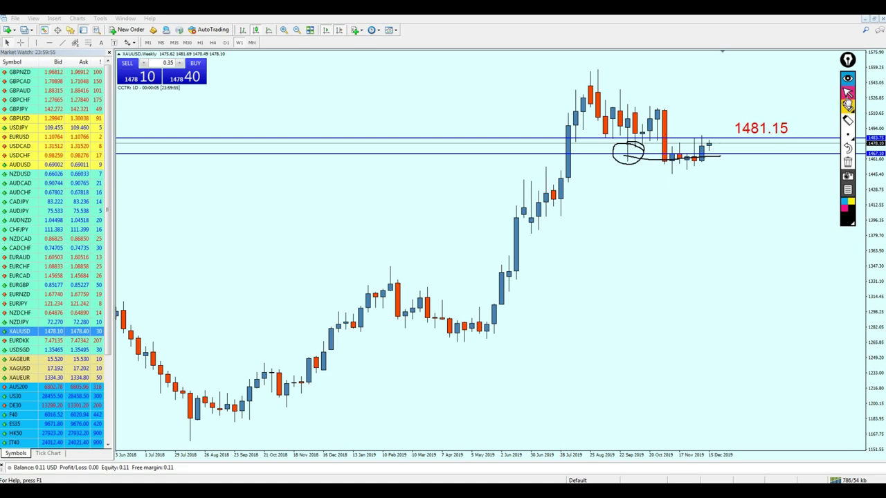
{"action": "left_click", "coordinate": [847, 162]}
- In pen, circle the cluster of November and December weekly XAUUSD candles between the two lines, and clear the circle
{"action": "mouse_move", "coordinate": [848, 135]}
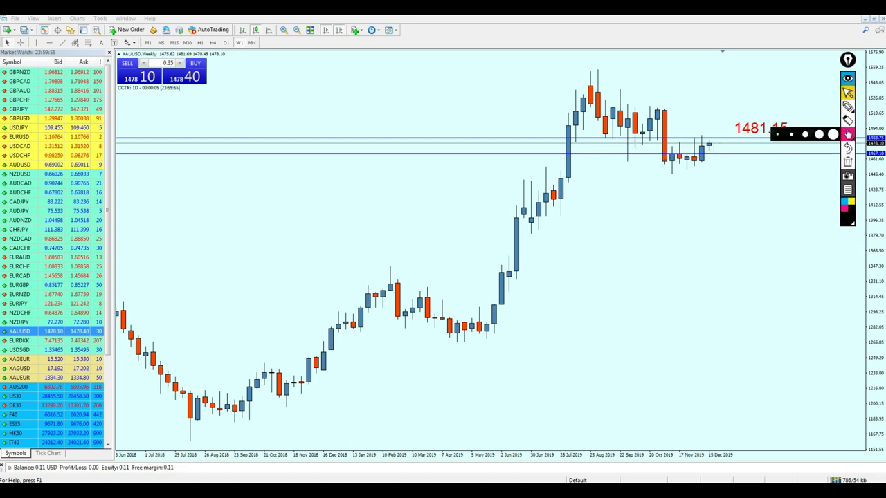
{"action": "left_click", "coordinate": [848, 106]}
{"action": "mouse_move", "coordinate": [670, 174]}
{"action": "left_mouse_down"}
{"action": "mouse_move", "coordinate": [709, 136]}
{"action": "mouse_move", "coordinate": [670, 166]}
{"action": "left_mouse_up"}
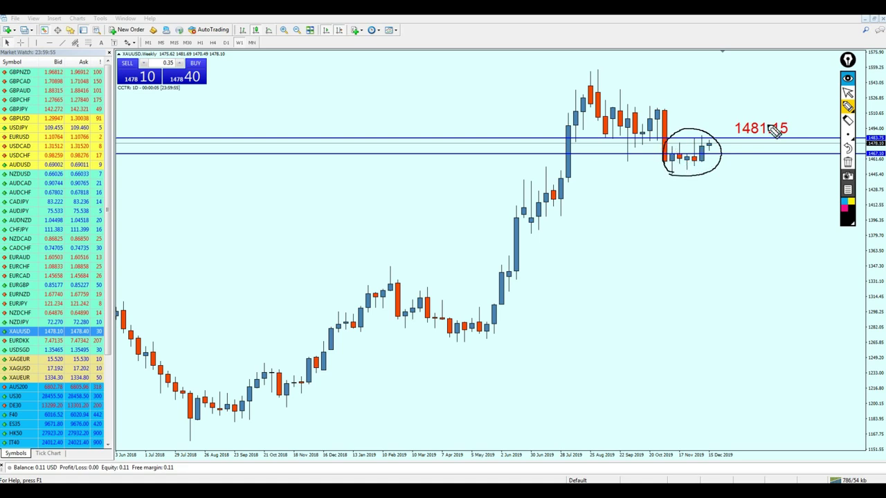
{"action": "left_click", "coordinate": [848, 162]}
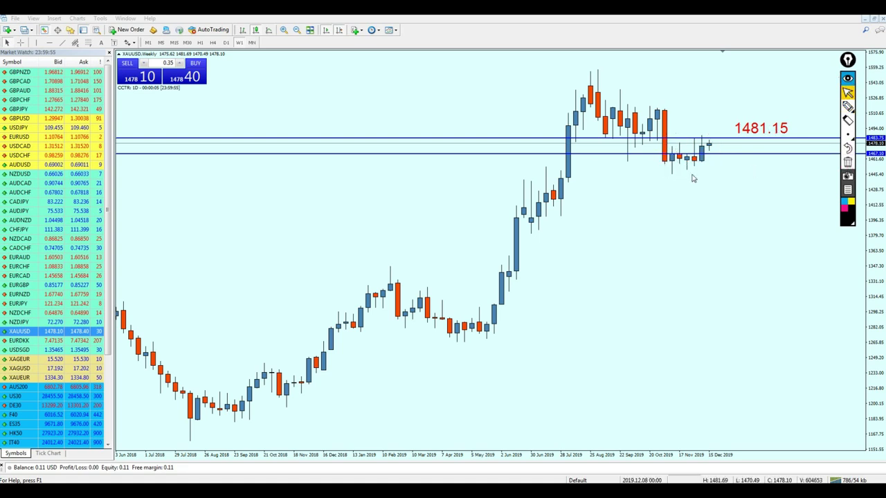
- Delete the 1467.10 horizontal line and the red 1481.15 label from the weekly XAUUSD chart
{"action": "left_click", "coordinate": [679, 157]}
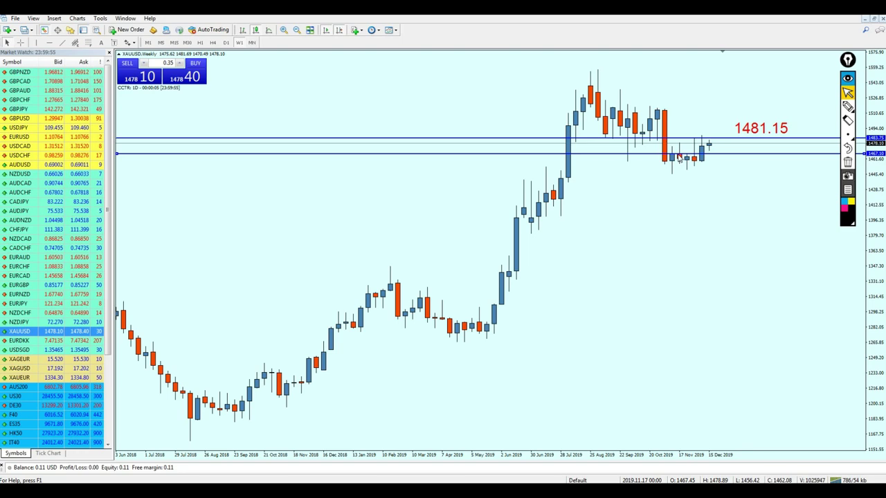
{"action": "key", "text": "Delete"}
{"action": "double_click", "coordinate": [761, 130]}
{"action": "key", "text": "Delete"}
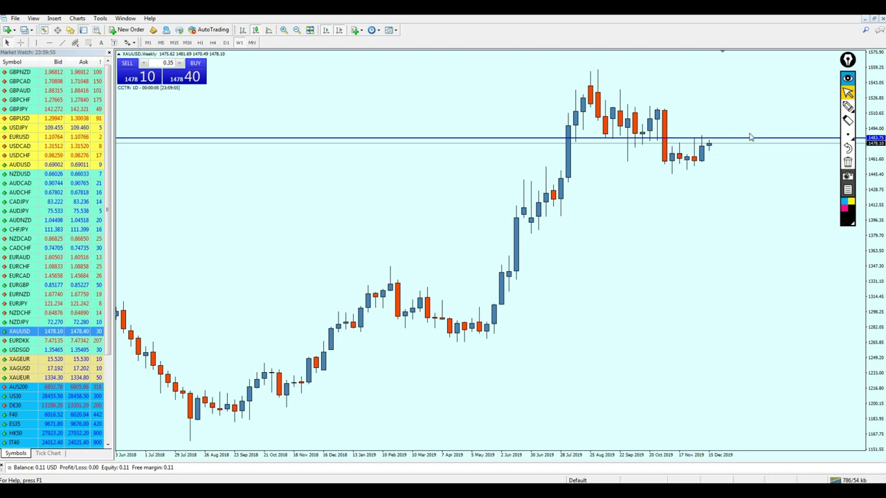
- Go back to 2013 on the weekly XAUUSD chart, circle the April touch of the 1483.75 line in pen, and clear the circle
{"action": "key", "text": "minus"}
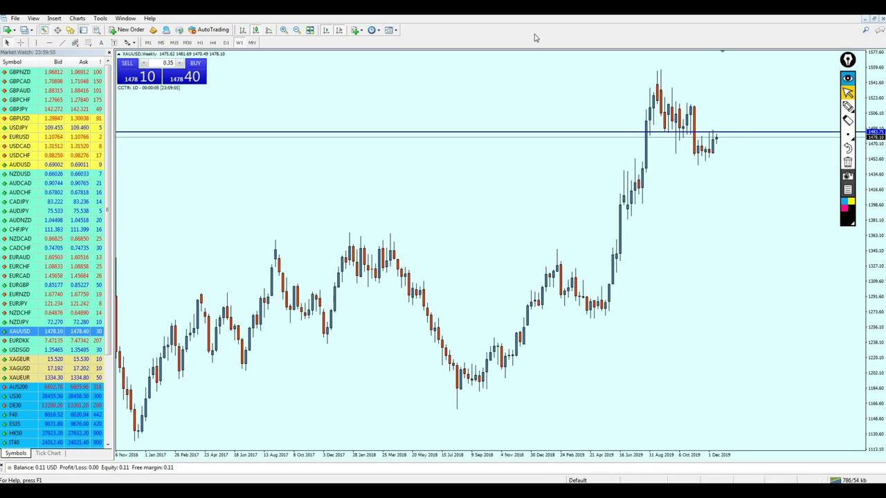
{"action": "scroll", "coordinate": [548, 193], "scroll_direction": "up", "scroll_amount": 10}
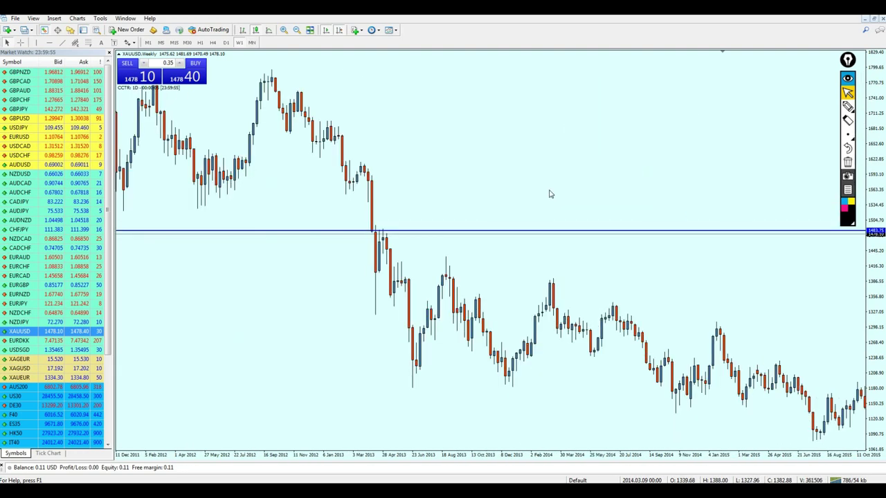
{"action": "left_click", "coordinate": [848, 106]}
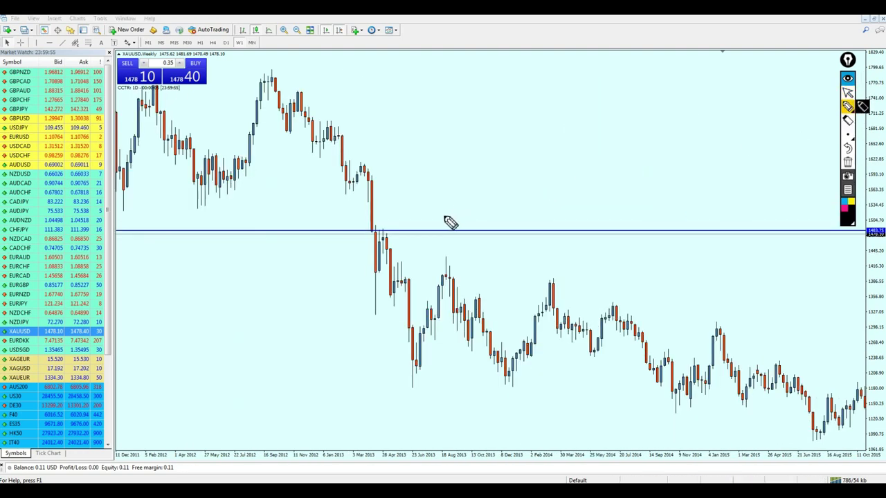
{"action": "mouse_move", "coordinate": [374, 246]}
{"action": "left_mouse_down"}
{"action": "mouse_move", "coordinate": [395, 233]}
{"action": "mouse_move", "coordinate": [376, 231]}
{"action": "left_mouse_up"}
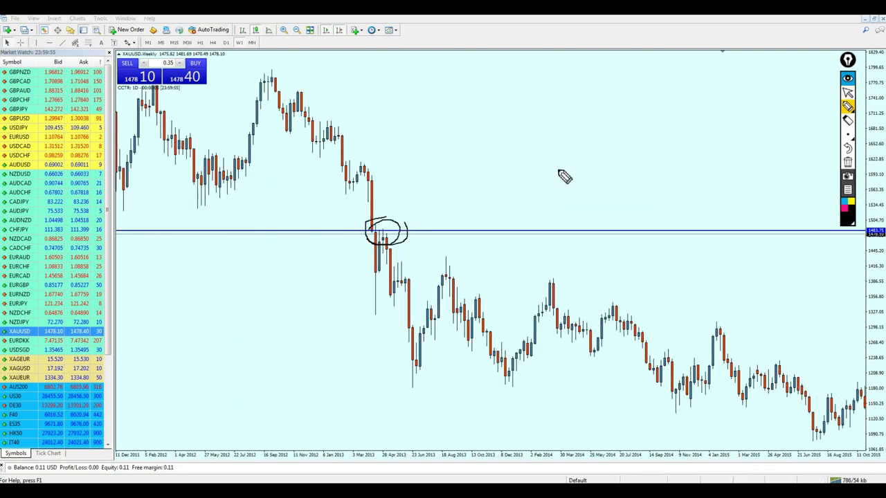
{"action": "left_click", "coordinate": [847, 92]}
{"action": "left_click", "coordinate": [847, 162]}
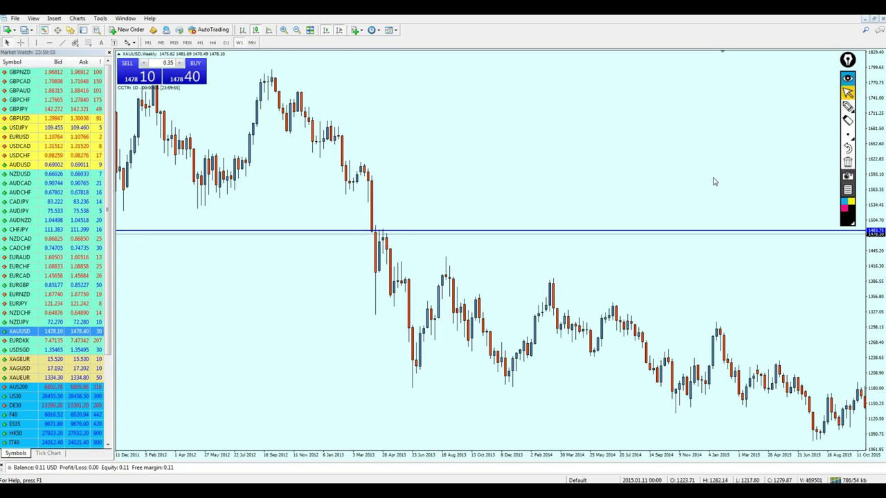
- Return to the latest weekly XAUUSD candles and examine them enlarged around the 1483.75 line
{"action": "scroll", "coordinate": [623, 207], "scroll_direction": "down", "scroll_amount": 10}
{"action": "scroll", "coordinate": [544, 226], "scroll_direction": "up", "scroll_amount": 5}
{"action": "scroll", "coordinate": [544, 226], "scroll_direction": "down", "scroll_amount": 5}
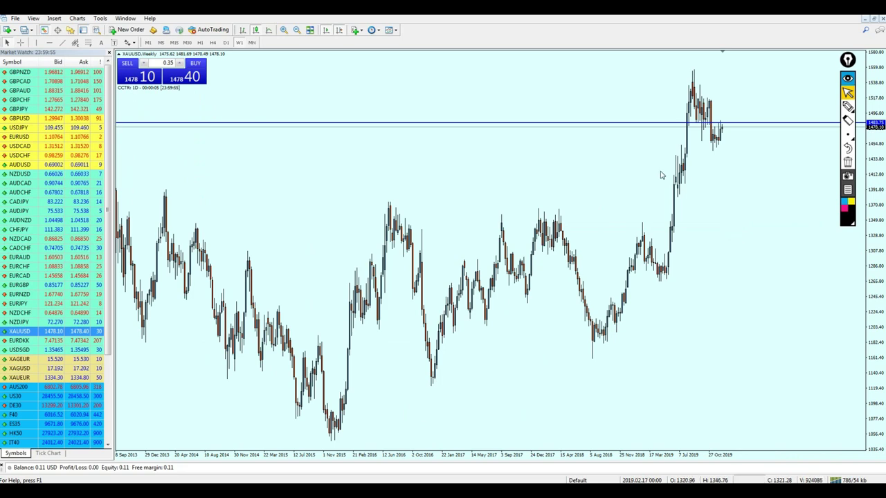
{"action": "key", "text": "plus"}
{"action": "key", "text": "plus"}
{"action": "key", "text": "minus"}
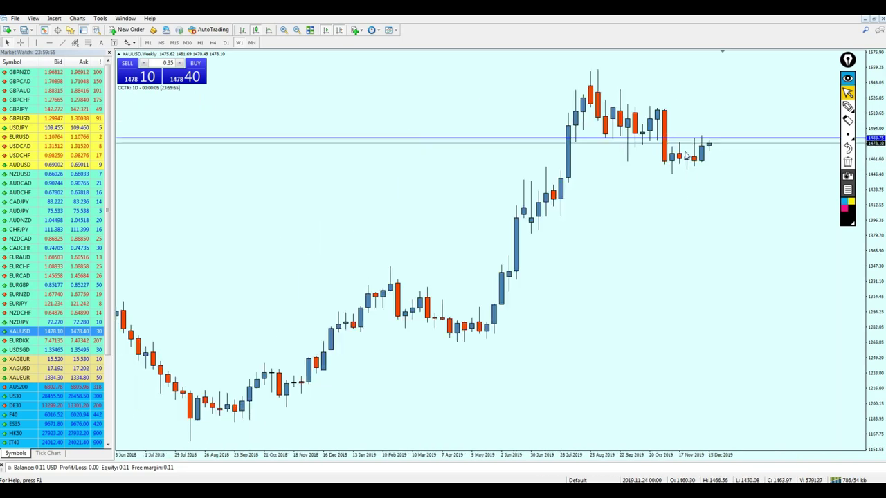
- Switch the XAUUSD chart from the weekly to the daily timeframe, keeping the candles enlarged around the 1483.75 line
{"action": "left_click", "coordinate": [229, 43]}
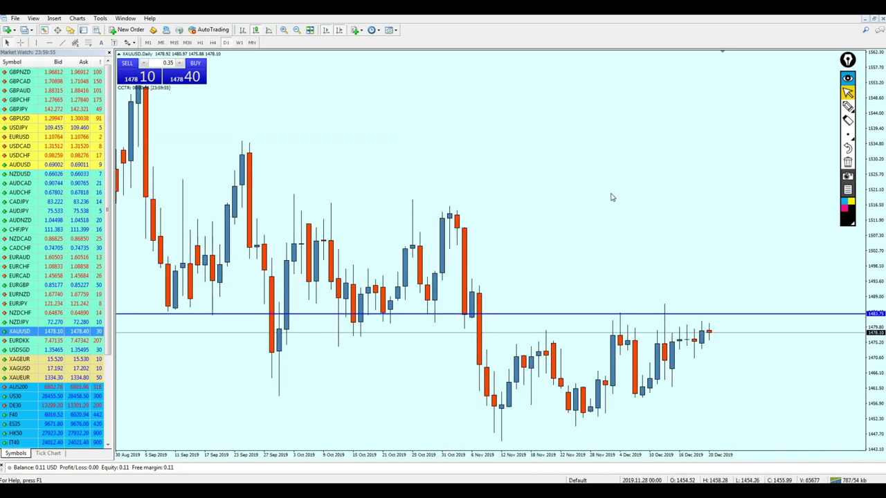
{"action": "key", "text": "minus"}
{"action": "key", "text": "plus"}
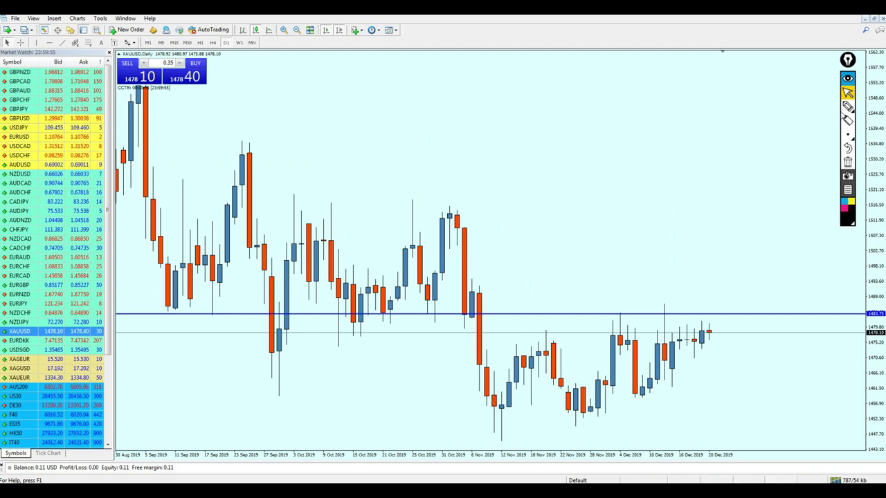
- In pen, draw a rise from the last daily candle to the 1483.75 line, circle the two December touches, and clear the drawings
{"action": "left_click", "coordinate": [847, 106]}
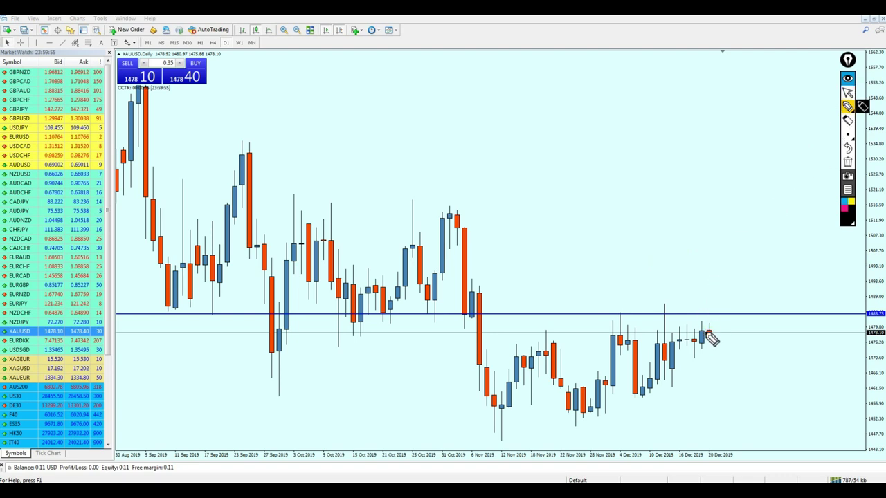
{"action": "left_click_drag", "start_coordinate": [710, 332], "coordinate": [722, 316]}
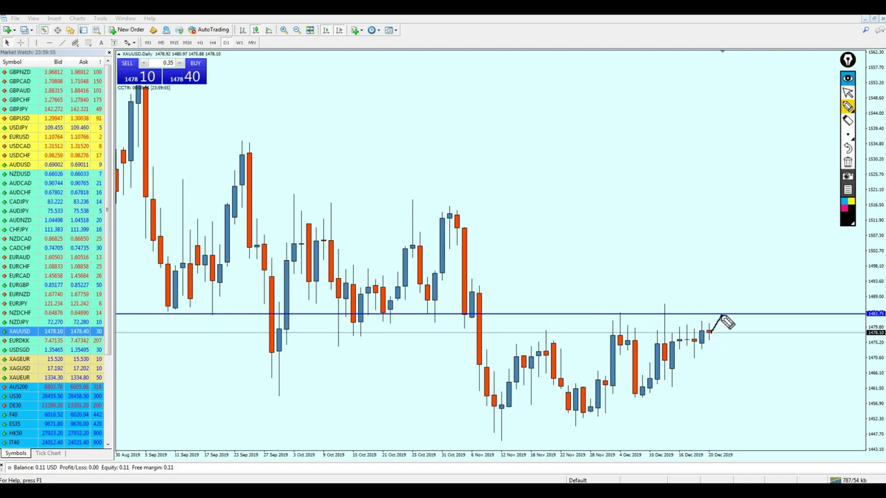
{"action": "mouse_move", "coordinate": [627, 323]}
{"action": "left_mouse_down"}
{"action": "mouse_move", "coordinate": [604, 317]}
{"action": "mouse_move", "coordinate": [664, 320]}
{"action": "left_mouse_up"}
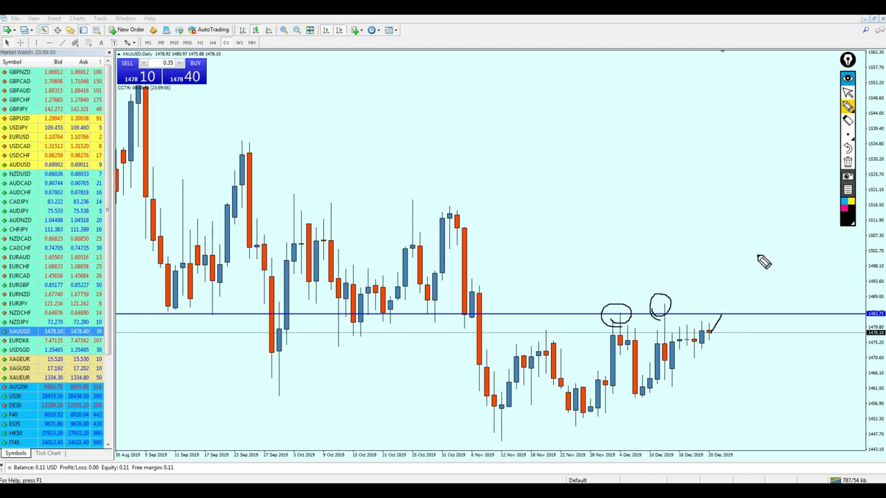
{"action": "left_click", "coordinate": [848, 92]}
{"action": "left_click", "coordinate": [847, 162]}
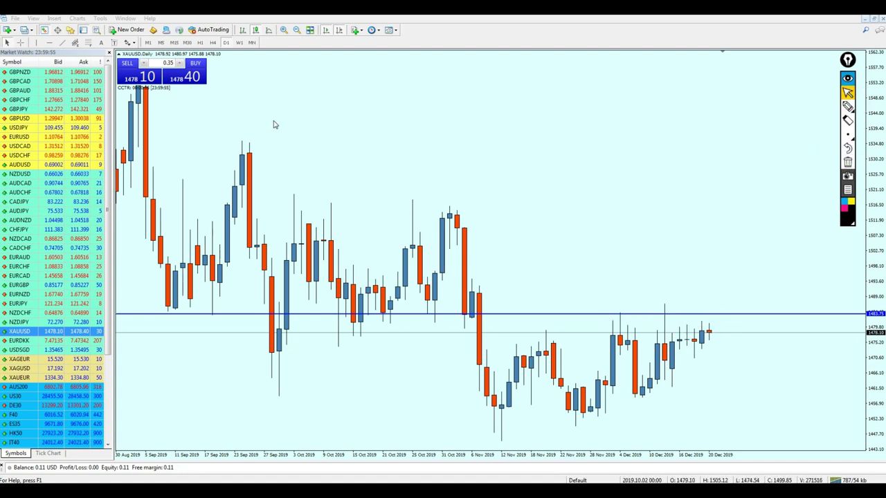
- Add a red "SELL 1483.75" text label to the daily XAUUSD chart and place it just above the 1483.75 line, beyond the latest candles
{"action": "left_click", "coordinate": [100, 43]}
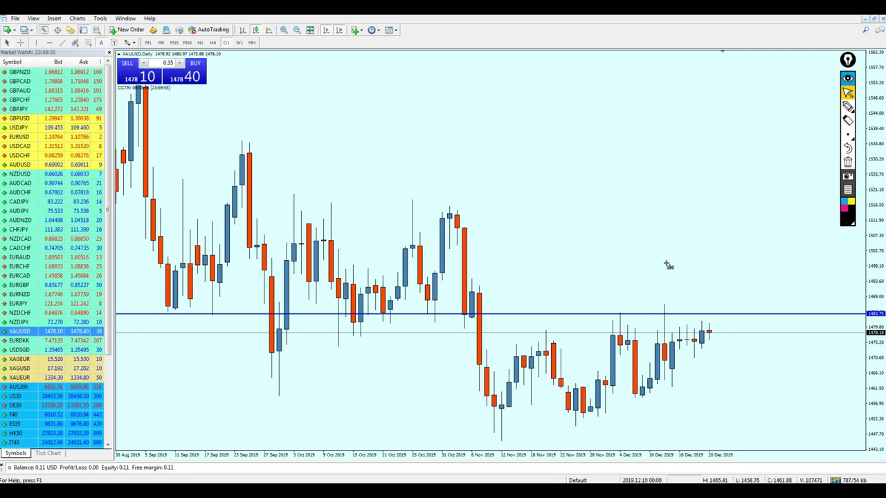
{"action": "left_click", "coordinate": [733, 301]}
{"action": "key", "text": "Tab"}
{"action": "type", "text": "SELL "}
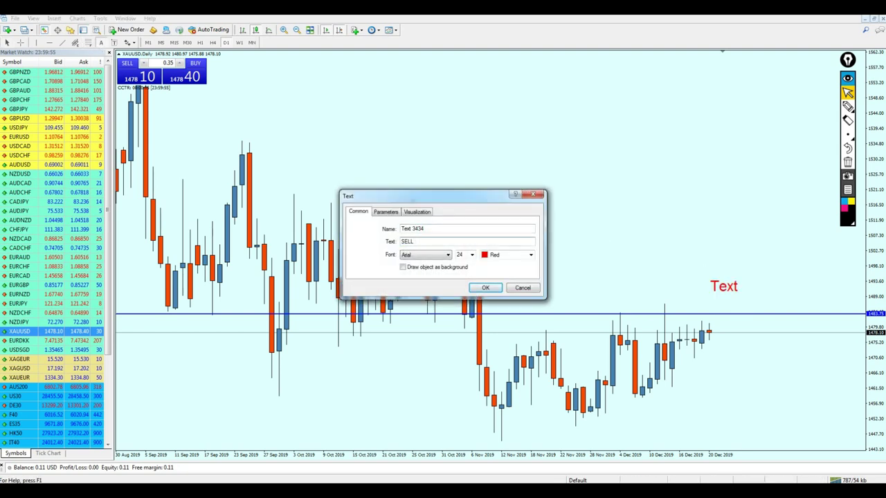
{"action": "type", "text": "1483.75"}
{"action": "key", "text": "Return"}
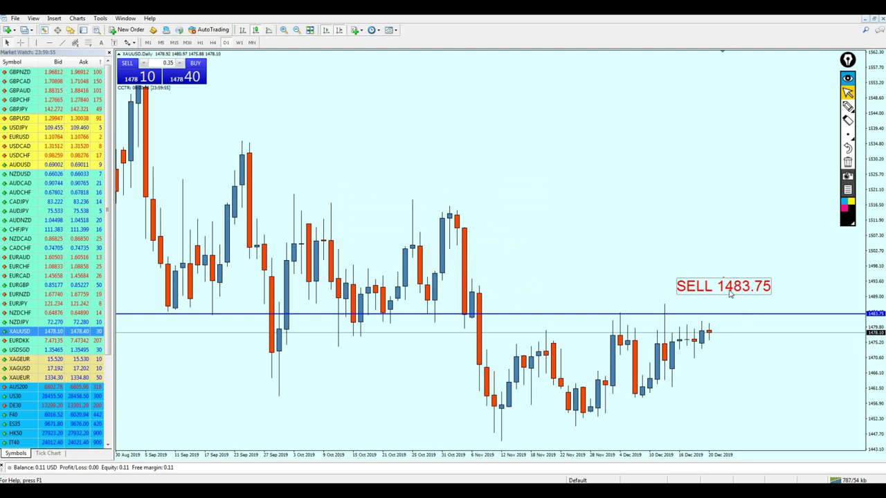
{"action": "left_click_drag", "start_coordinate": [730, 294], "coordinate": [787, 304]}
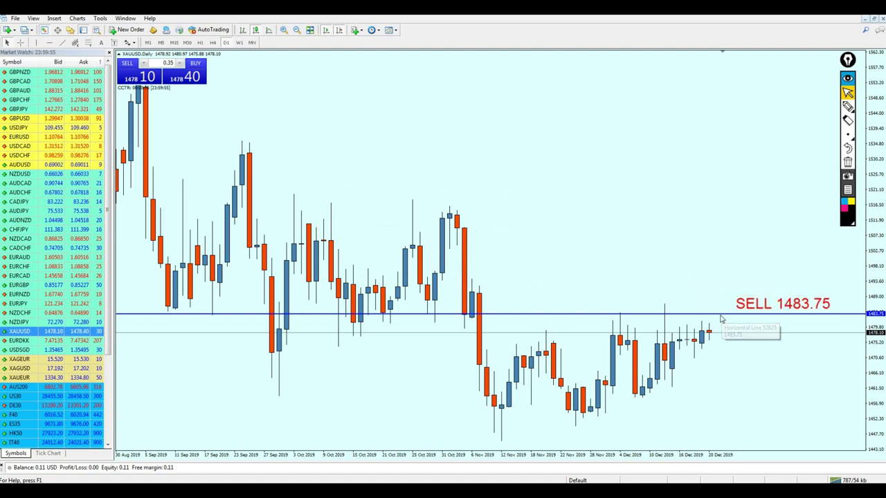
- Add a horizontal line at 1473.75 on the daily XAUUSD chart and measure the distance down to it from the 1483.75 line
{"action": "left_click_drag", "start_coordinate": [720, 315], "coordinate": [718, 352]}
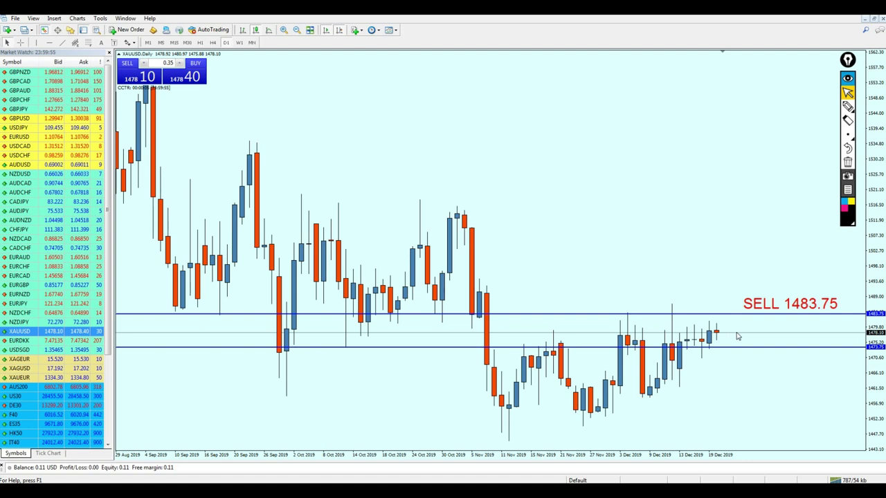
{"action": "middle_click", "coordinate": [724, 320]}
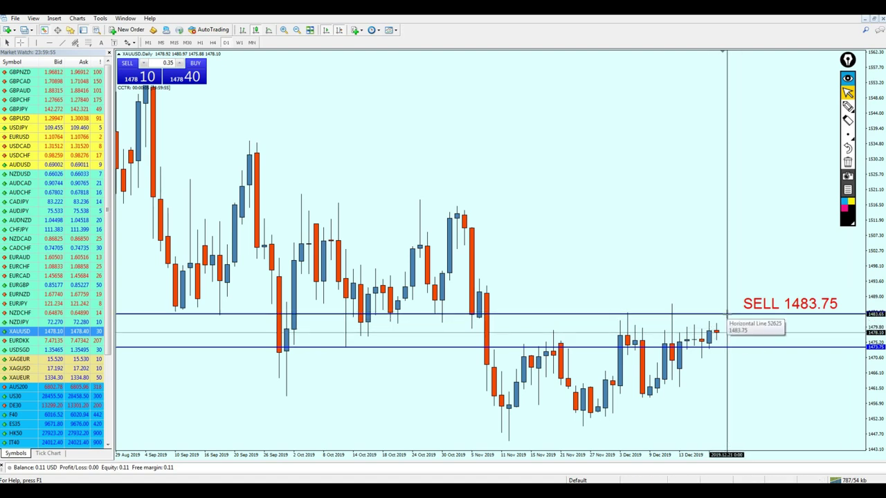
{"action": "left_click_drag", "start_coordinate": [727, 315], "coordinate": [744, 348]}
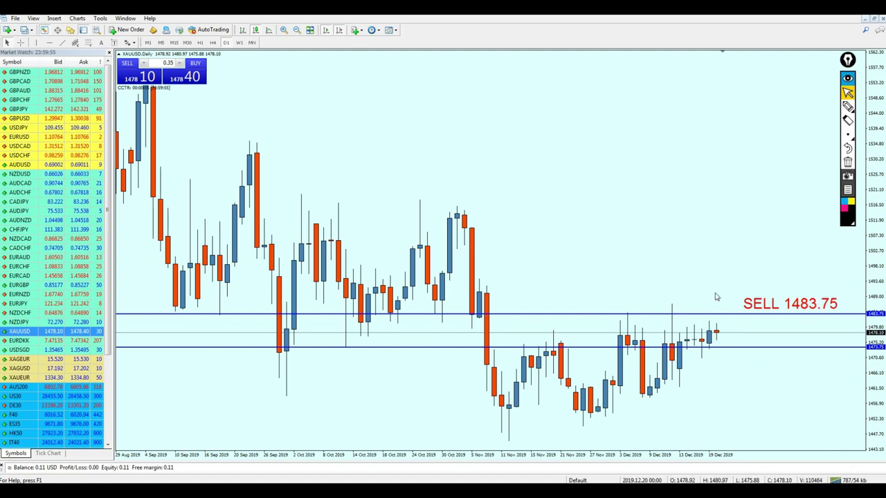
- Check price levels around the 19 December XAUUSD daily candle with the crosshair
{"action": "middle_click", "coordinate": [717, 336]}
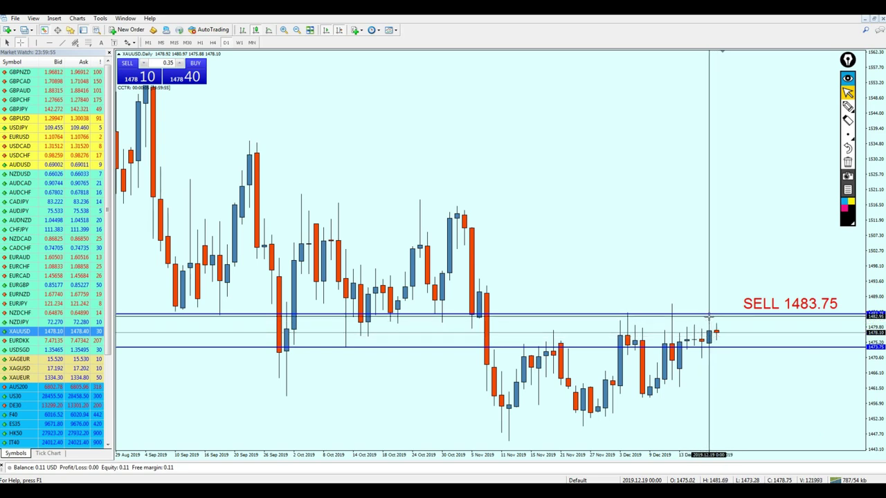
{"action": "middle_click", "coordinate": [710, 325]}
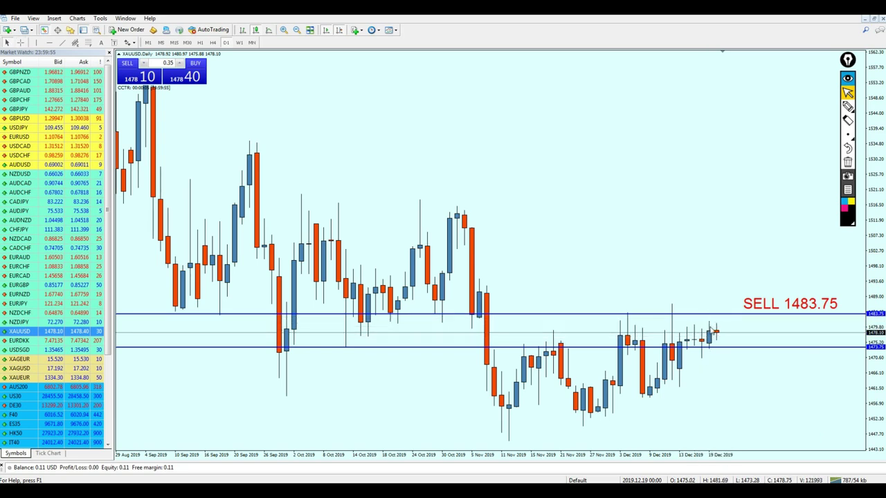
{"action": "middle_click", "coordinate": [710, 326]}
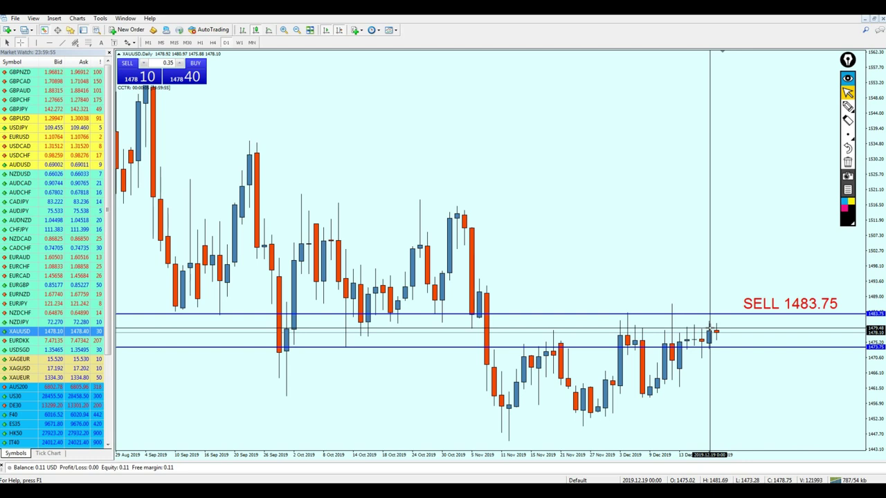
{"action": "left_click", "coordinate": [710, 328]}
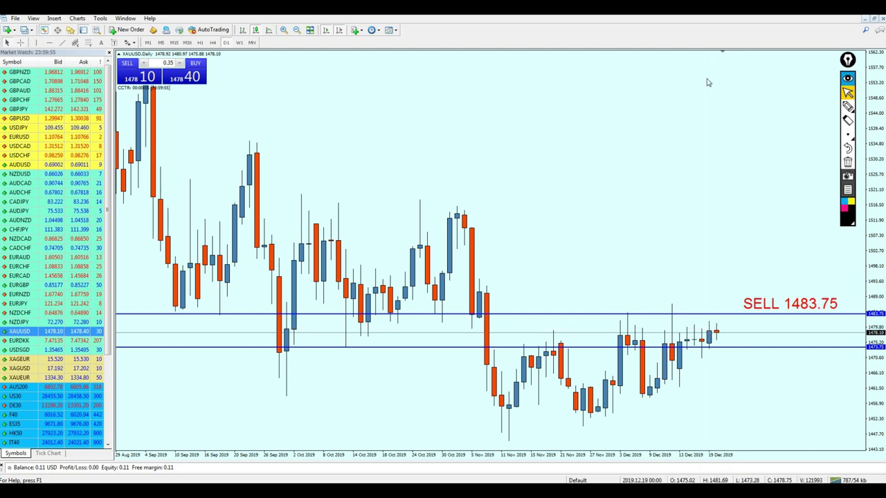